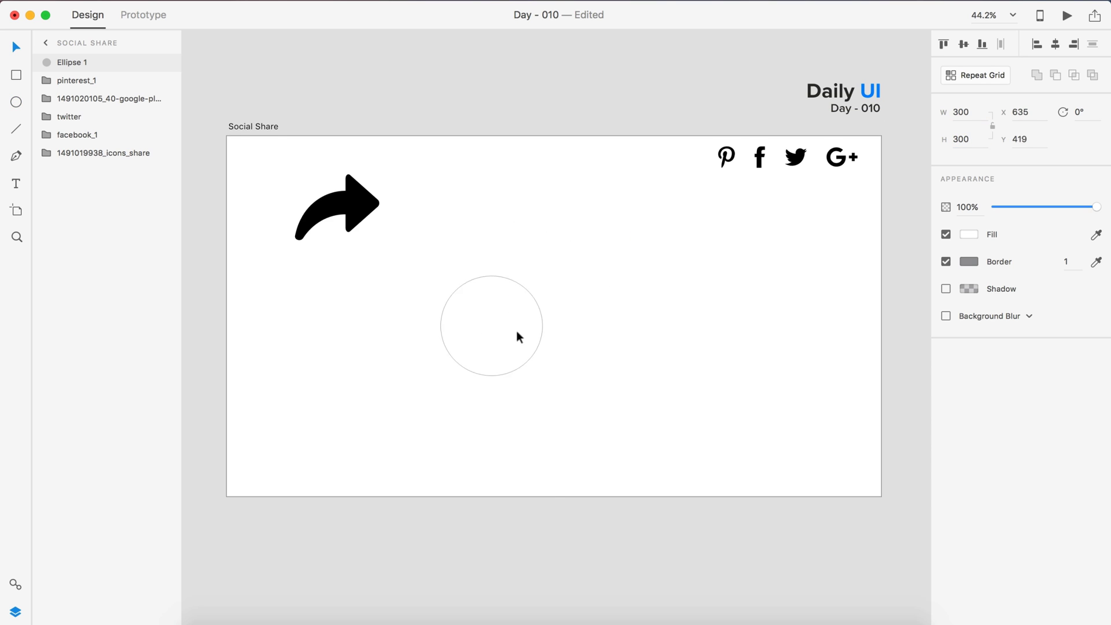
Shrink the empty circle, move it right, and change its fill to orange.
{"action": "left_click_drag", "start_coordinate": [516, 331], "coordinate": [559, 318]}
{"action": "left_click", "coordinate": [969, 235]}
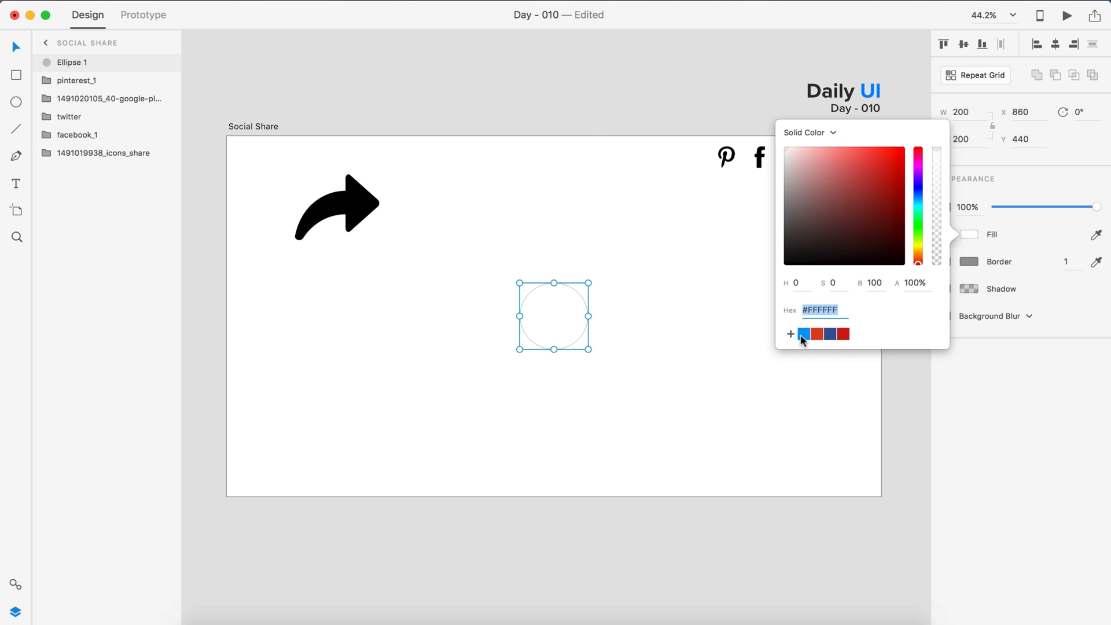
{"action": "left_click", "coordinate": [918, 252]}
{"action": "left_click_drag", "start_coordinate": [917, 252], "coordinate": [918, 256]}
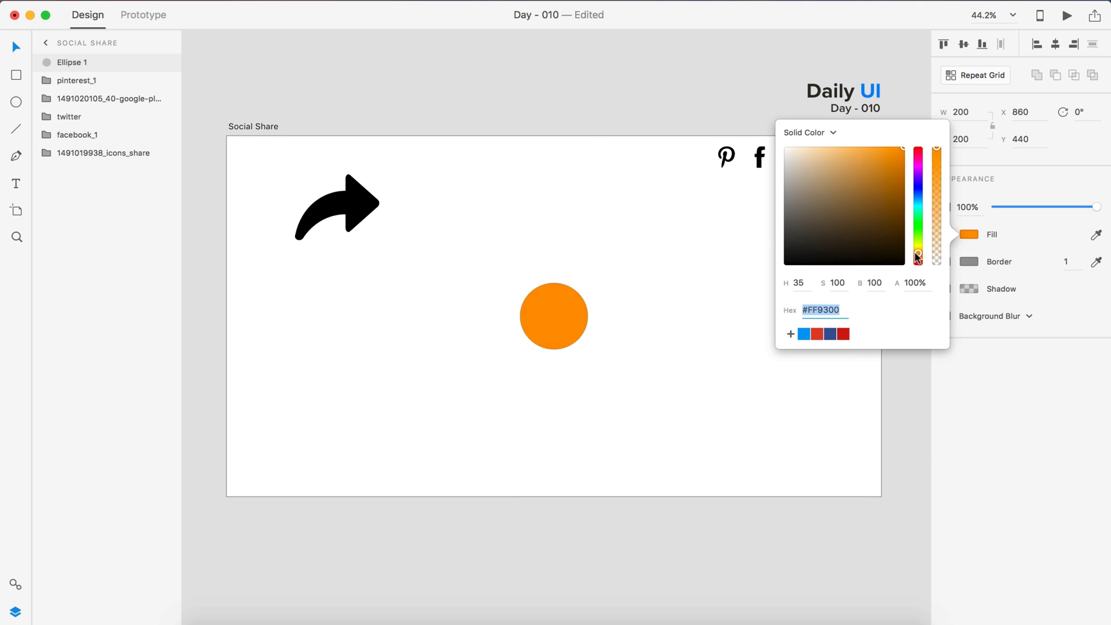
Bring the share arrow in front of the orange circle and place it inside.
{"action": "left_click", "coordinate": [633, 321]}
{"action": "key", "text": "super+shift+bracketright"}
{"action": "left_click_drag", "start_coordinate": [600, 283], "coordinate": [571, 291]}
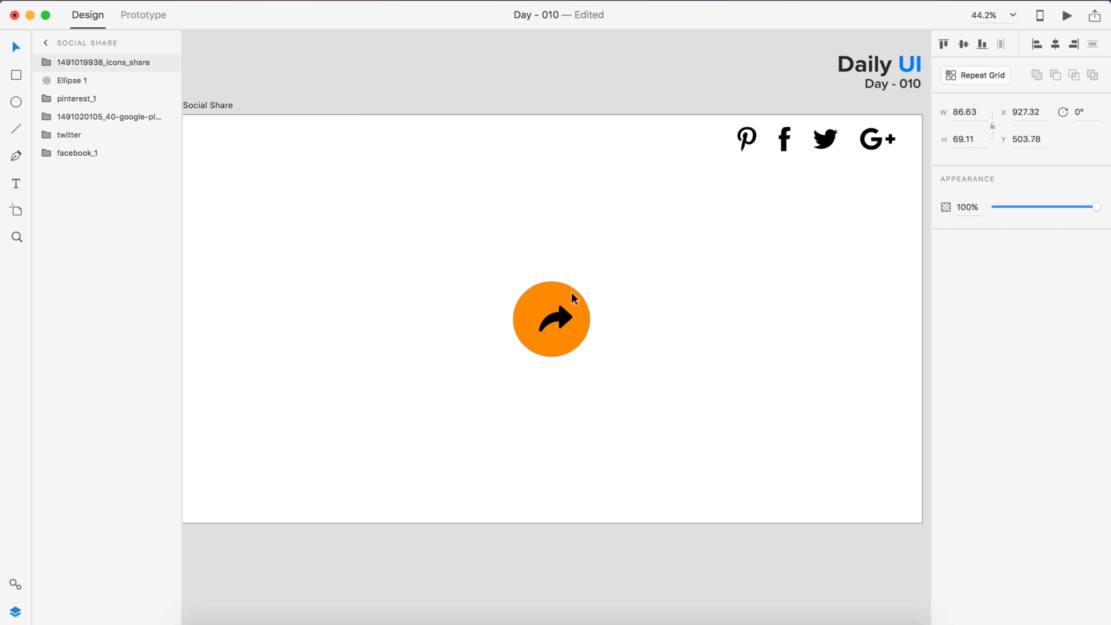
{"action": "scroll", "coordinate": [571, 292], "scroll_direction": "up", "scroll_amount": 3}
{"action": "left_click", "coordinate": [770, 579]}
{"action": "key", "text": "Escape"}
{"action": "key", "text": "super+0"}
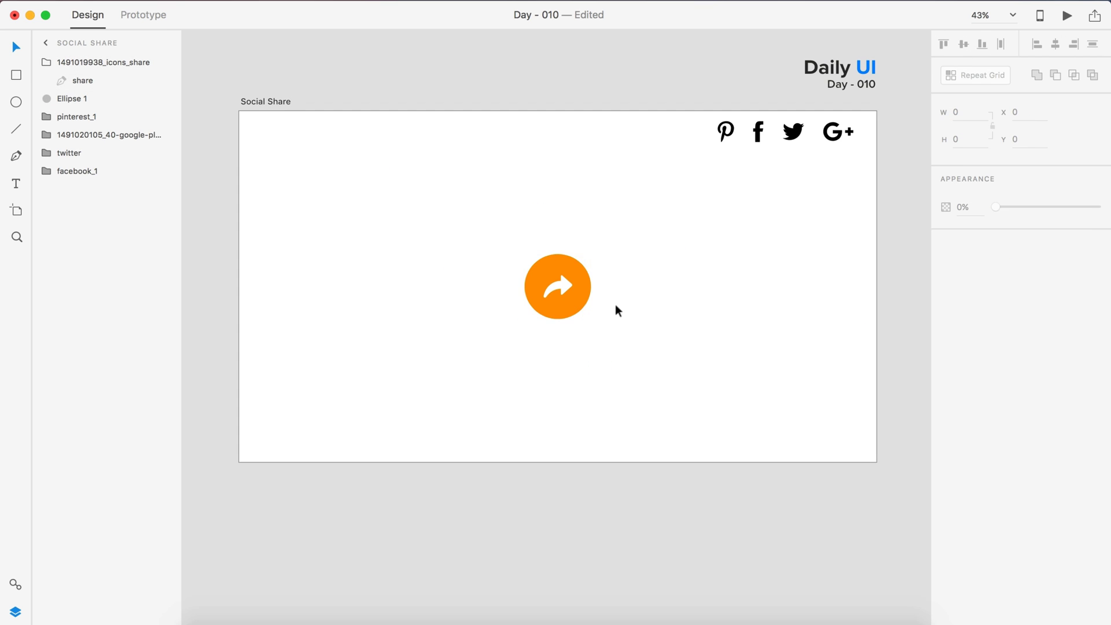
Give the orange circle a soft drop shadow and place a copy to its right.
{"action": "left_click", "coordinate": [582, 304]}
{"action": "left_click", "coordinate": [969, 289]}
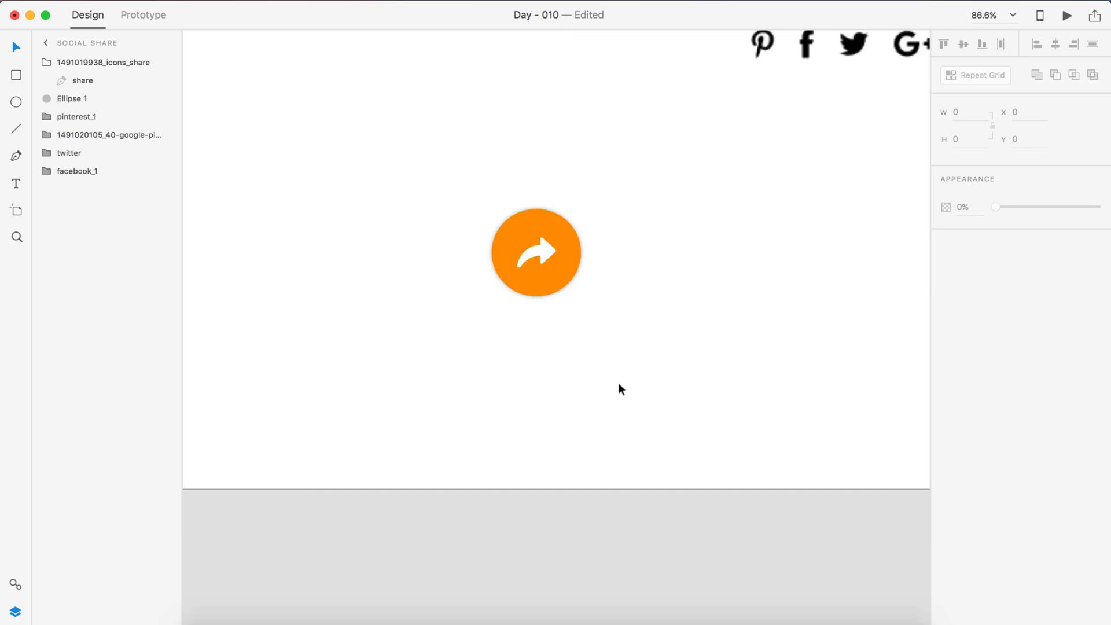
{"action": "mouse_move", "coordinate": [530, 291]}
{"action": "left_mouse_down"}
{"action": "mouse_move", "coordinate": [650, 291]}
{"action": "mouse_move", "coordinate": [589, 325]}
{"action": "left_mouse_up"}
Delete the Pinterest icon and move the Facebook and remaining social icons over the second circle.
{"action": "left_click", "coordinate": [745, 245]}
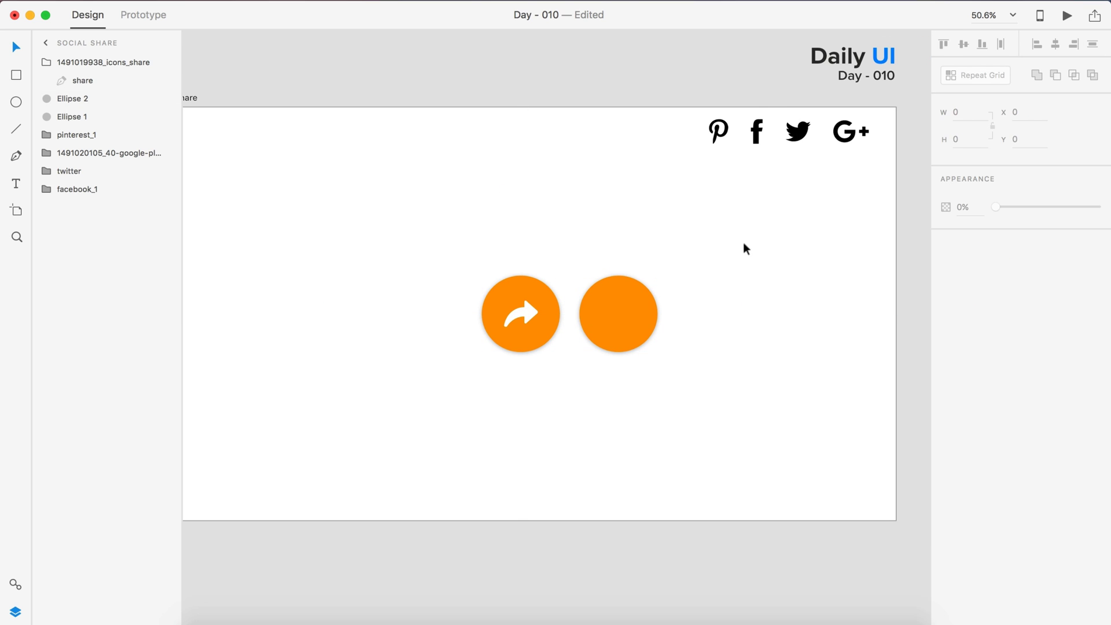
{"action": "left_click", "coordinate": [719, 130]}
{"action": "key", "text": "Delete"}
{"action": "left_click_drag", "start_coordinate": [756, 131], "coordinate": [618, 324]}
{"action": "key", "text": "super+3"}
{"action": "key", "text": "super+0"}
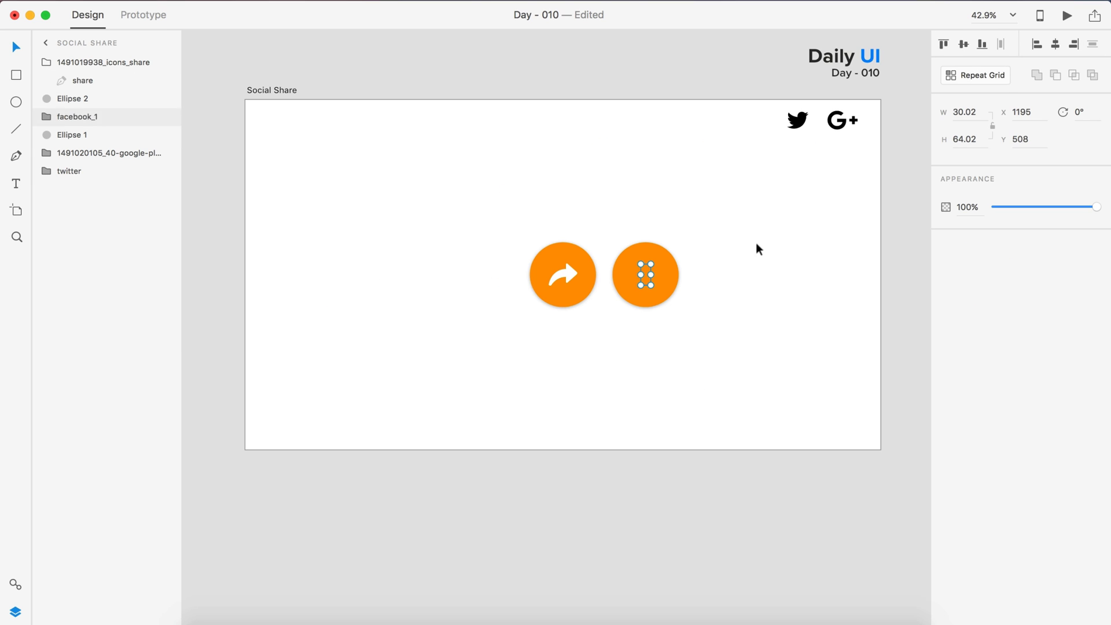
{"action": "key", "text": "super+z"}
{"action": "left_click_drag", "start_coordinate": [746, 98], "coordinate": [865, 136]}
{"action": "left_click_drag", "start_coordinate": [796, 117], "coordinate": [691, 281]}
{"action": "scroll", "coordinate": [691, 281], "scroll_direction": "up", "scroll_amount": 5}
Make the second circle navy and its Facebook f icon white.
{"action": "scroll", "coordinate": [633, 210], "scroll_direction": "down", "scroll_amount": 5}
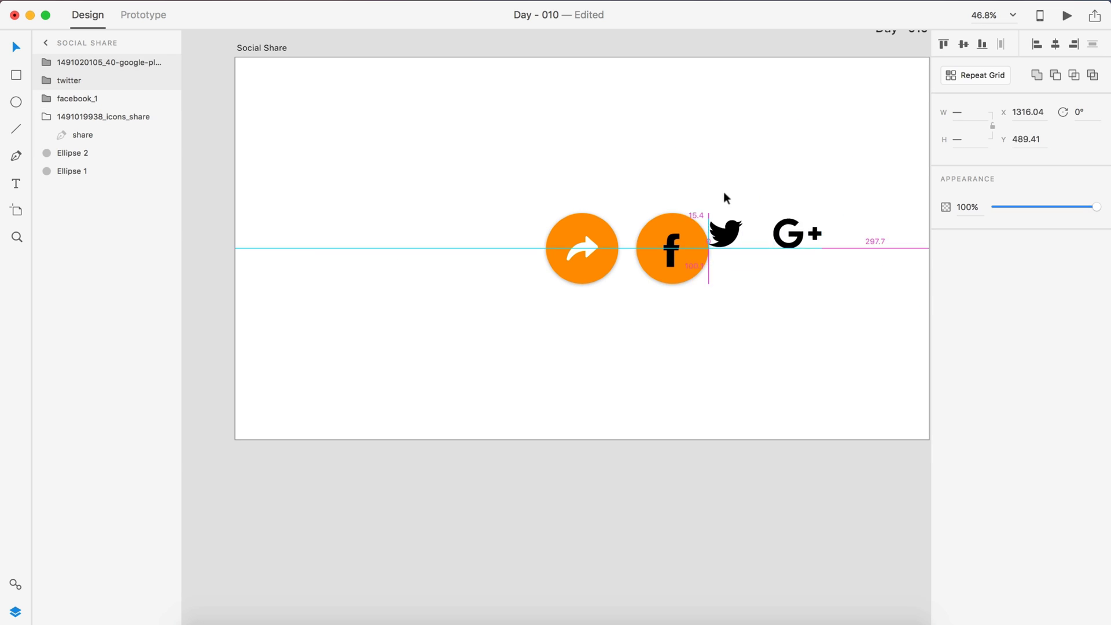
{"action": "left_click_drag", "start_coordinate": [724, 231], "coordinate": [694, 141]}
{"action": "left_click", "coordinate": [670, 254]}
{"action": "left_click", "coordinate": [969, 234]}
{"action": "left_click", "coordinate": [842, 334]}
{"action": "double_click", "coordinate": [635, 241]}
{"action": "left_click", "coordinate": [969, 234]}
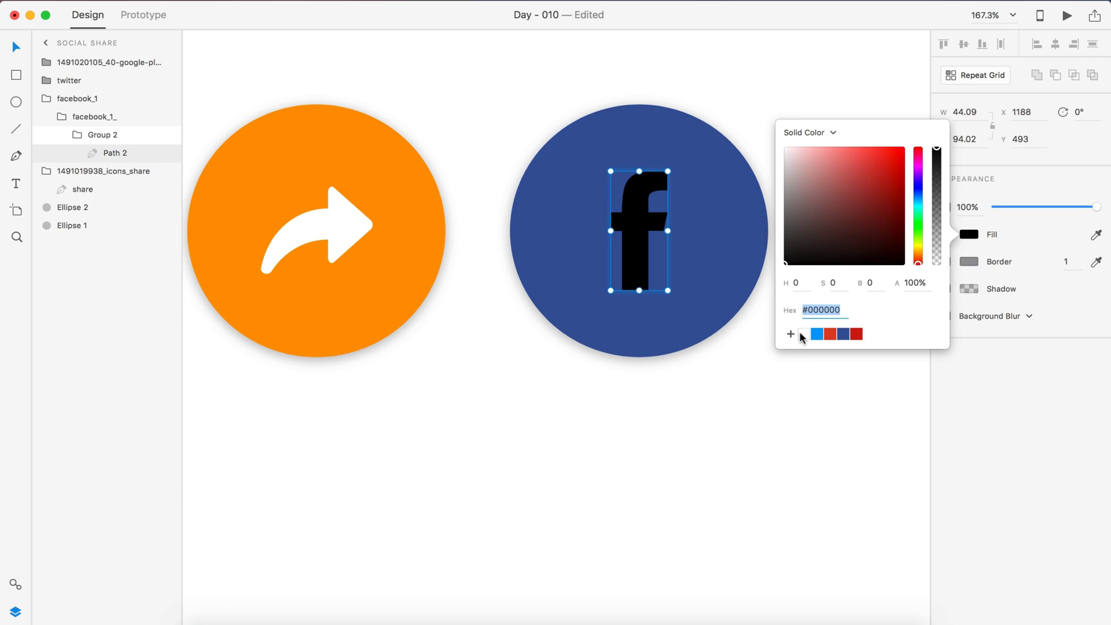
{"action": "left_click", "coordinate": [803, 333]}
Duplicate the navy circle to the right, put the Twitter icon in it, and recolour it light blue.
{"action": "key", "text": "super+0"}
{"action": "left_click_drag", "start_coordinate": [728, 330], "coordinate": [808, 347]}
{"action": "scroll", "coordinate": [808, 348], "scroll_direction": "right", "scroll_amount": 5}
{"action": "mouse_move", "coordinate": [572, 214]}
{"action": "left_mouse_down"}
{"action": "mouse_move", "coordinate": [643, 327]}
{"action": "mouse_move", "coordinate": [744, 329]}
{"action": "left_mouse_up"}
{"action": "scroll", "coordinate": [661, 446], "scroll_direction": "up", "scroll_amount": 3}
{"action": "left_click", "coordinate": [694, 278]}
{"action": "scroll", "coordinate": [796, 303], "scroll_direction": "down", "scroll_amount": 3}
Centre the Google+ icon inside the fourth circle, coloured red.
{"action": "mouse_move", "coordinate": [673, 213]}
{"action": "left_mouse_down"}
{"action": "mouse_move", "coordinate": [676, 313]}
{"action": "mouse_move", "coordinate": [772, 308]}
{"action": "left_mouse_up"}
{"action": "scroll", "coordinate": [750, 173], "scroll_direction": "up", "scroll_amount": 5}
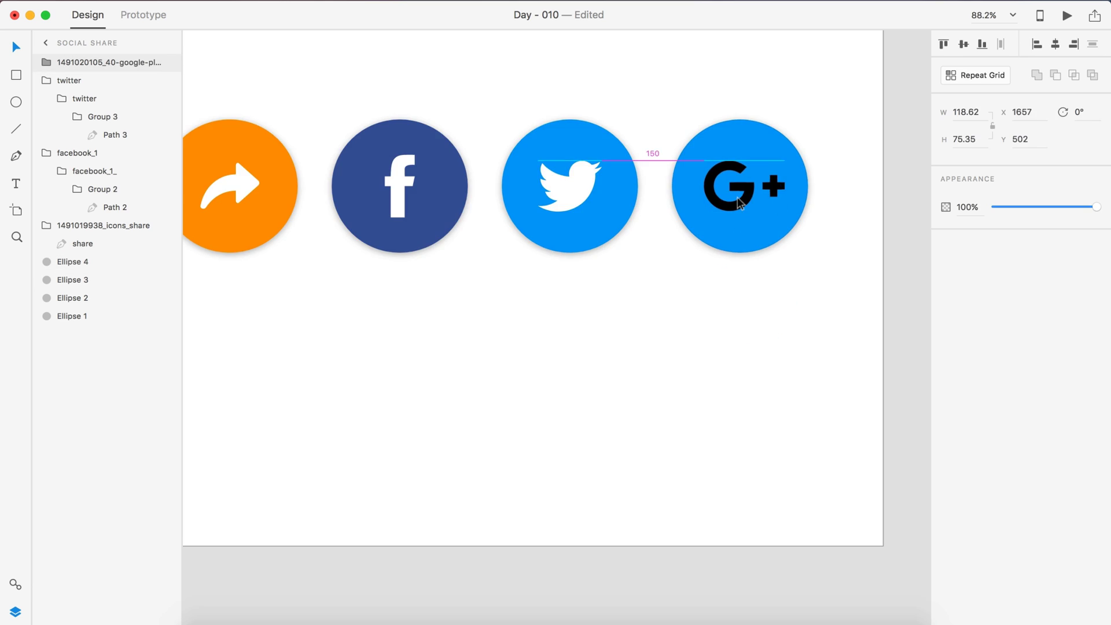
{"action": "scroll", "coordinate": [740, 202], "scroll_direction": "up", "scroll_amount": 1}
{"action": "left_click_drag", "start_coordinate": [740, 203], "coordinate": [757, 199]}
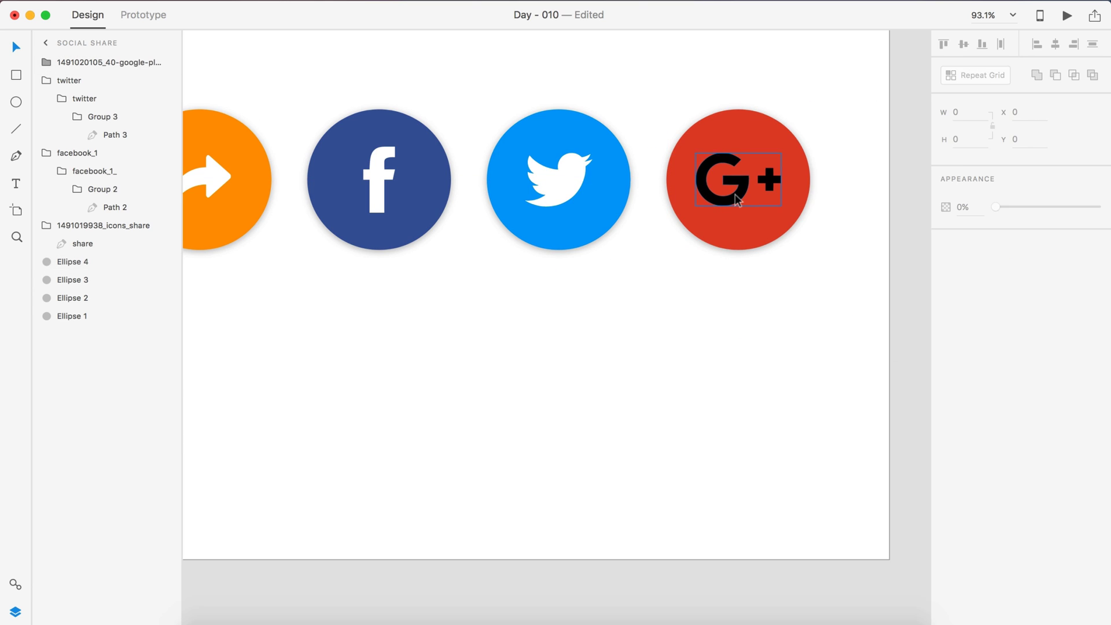
{"action": "left_click", "coordinate": [658, 428]}
Shrink the four buttons and slide them into a compact row.
{"action": "key", "text": "super+0"}
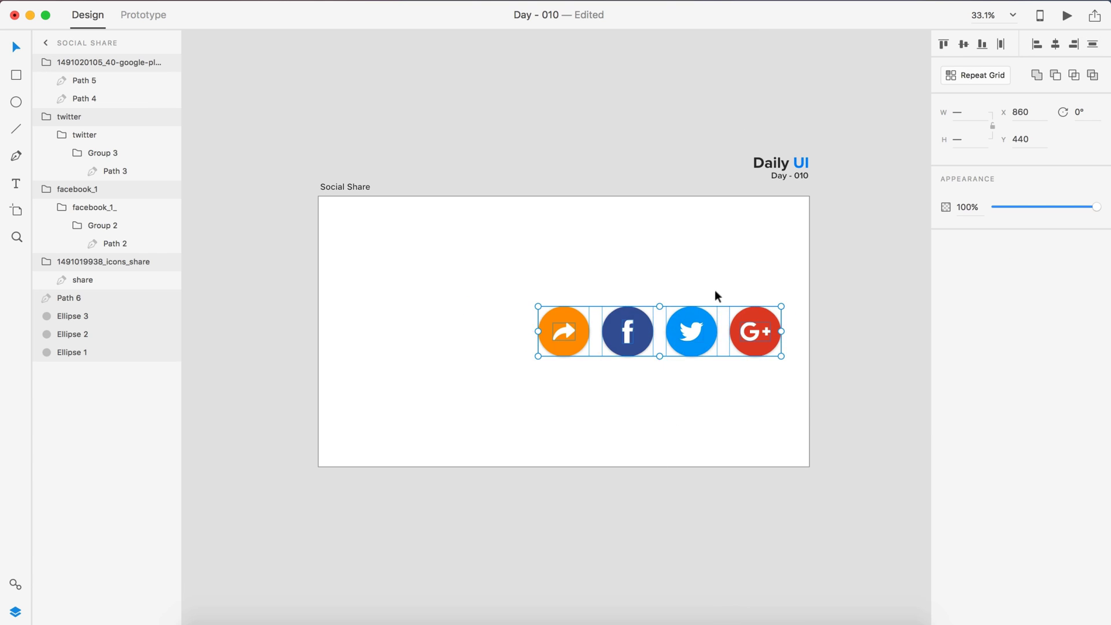
{"action": "scroll", "coordinate": [654, 405], "scroll_direction": "up", "scroll_amount": 2}
{"action": "left_click_drag", "start_coordinate": [801, 298], "coordinate": [773, 300]}
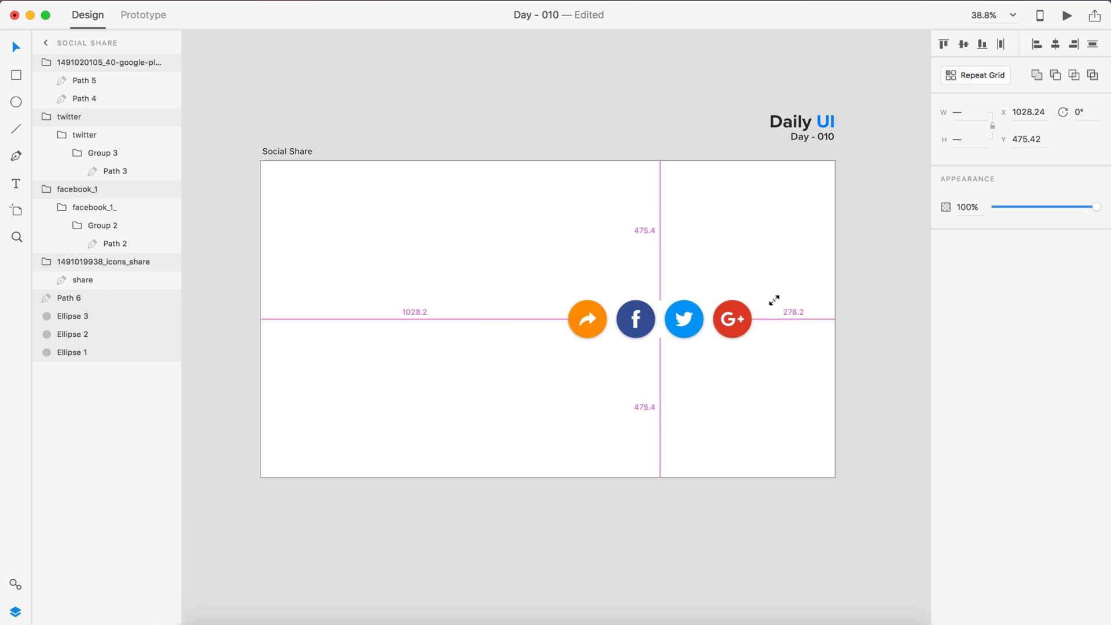
{"action": "left_click_drag", "start_coordinate": [585, 313], "coordinate": [555, 311]}
{"action": "left_click_drag", "start_coordinate": [642, 315], "coordinate": [597, 315]}
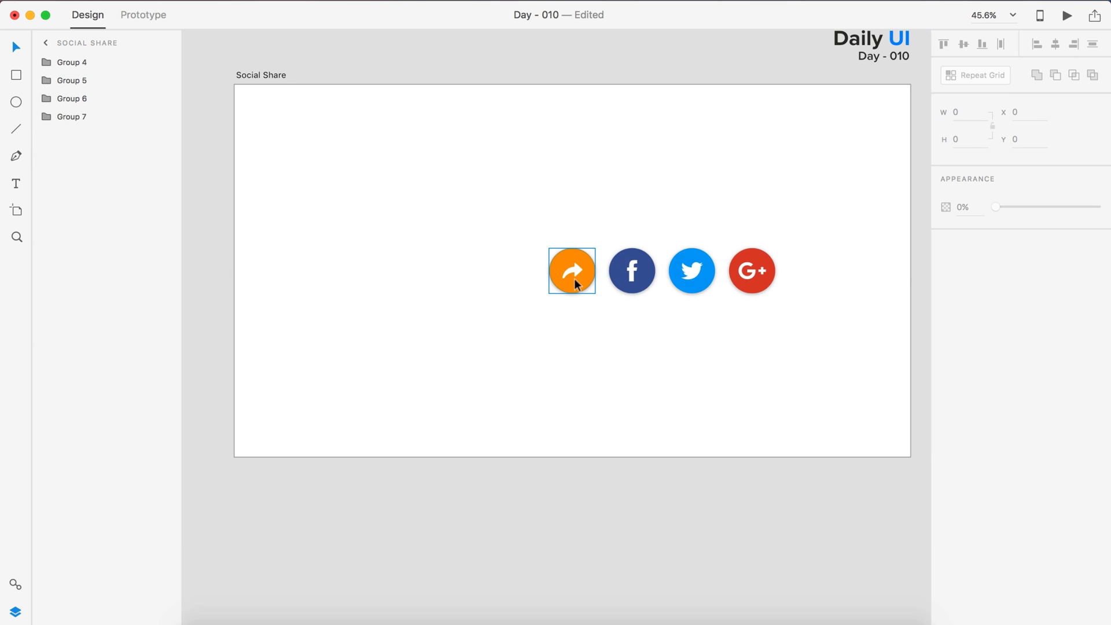
Duplicate the share button upward, darken the lower close circle's orange, and copy the row below.
{"action": "left_click_drag", "start_coordinate": [572, 272], "coordinate": [573, 235], "text": "alt"}
{"action": "scroll", "coordinate": [572, 269], "scroll_direction": "up", "scroll_amount": 5}
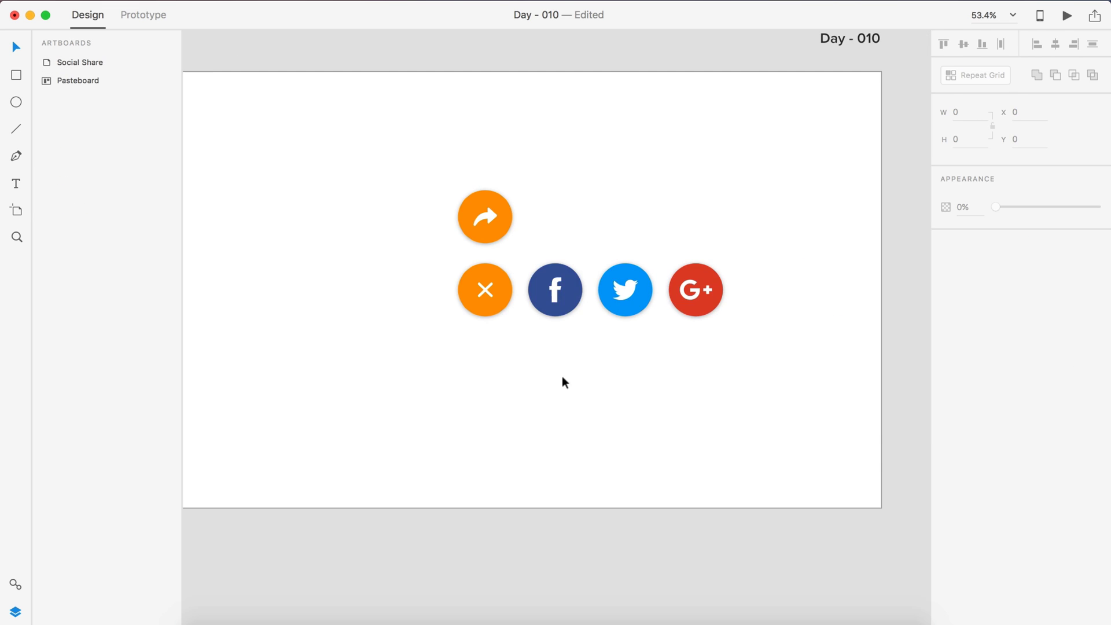
{"action": "left_click_drag", "start_coordinate": [895, 169], "coordinate": [919, 259]}
{"action": "left_click", "coordinate": [600, 360]}
{"action": "key", "text": "super+0"}
{"action": "scroll", "coordinate": [650, 238], "scroll_direction": "down", "scroll_amount": 2}
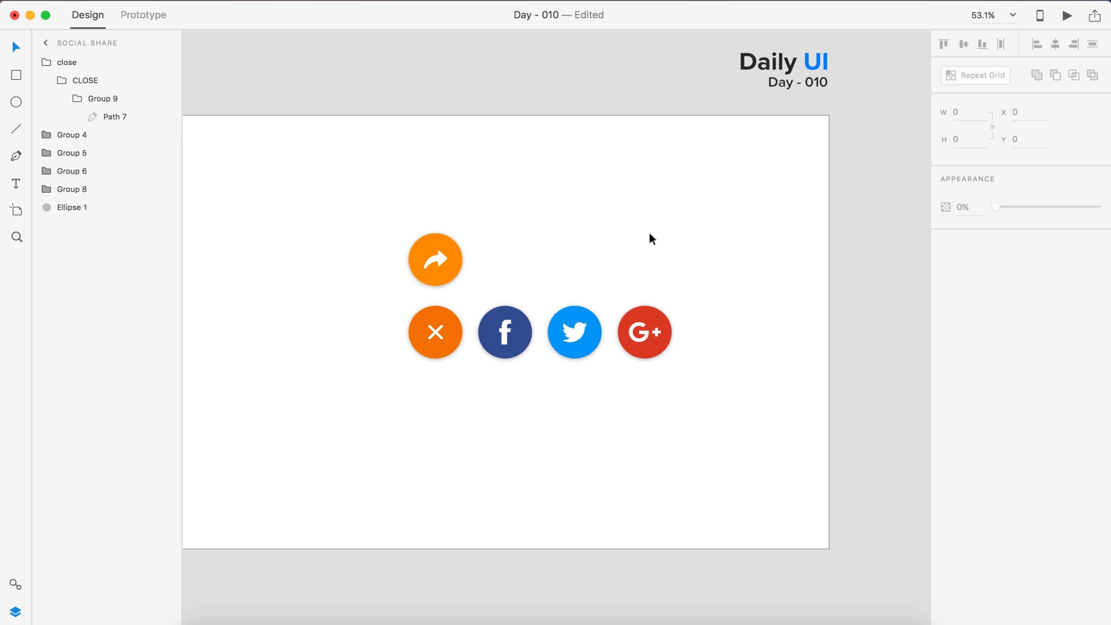
{"action": "mouse_move", "coordinate": [650, 237]}
{"action": "left_mouse_down"}
{"action": "mouse_move", "coordinate": [459, 350]}
{"action": "mouse_move", "coordinate": [449, 397]}
{"action": "left_mouse_up"}
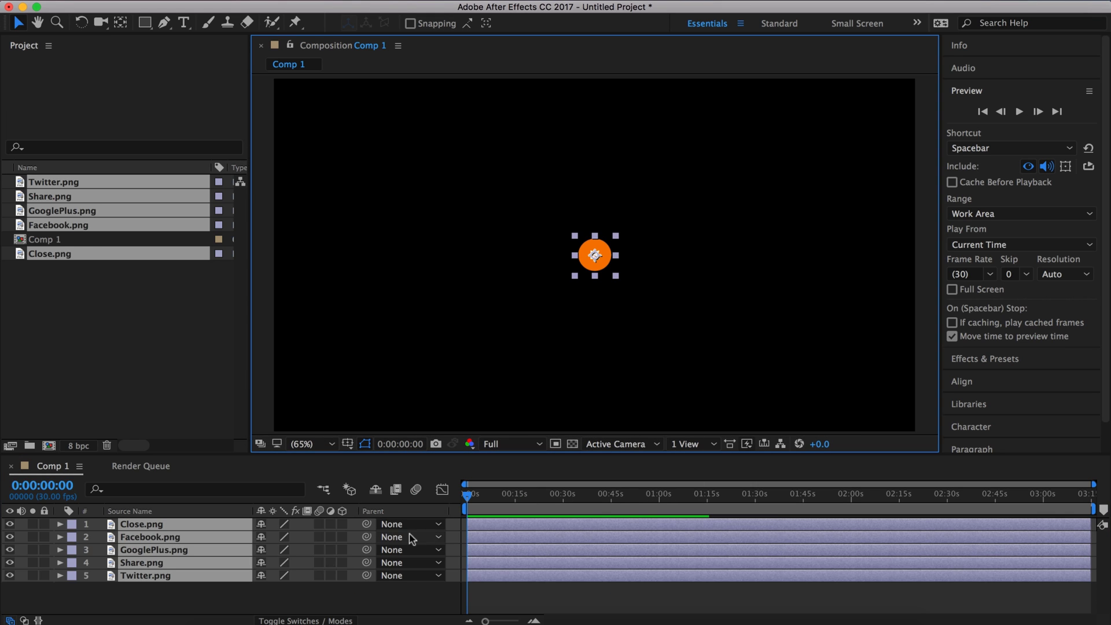
Set Comp 1's background colour to white in Composition Settings and fit the viewer.
{"action": "left_click", "coordinate": [264, 30]}
{"action": "left_click", "coordinate": [340, 367]}
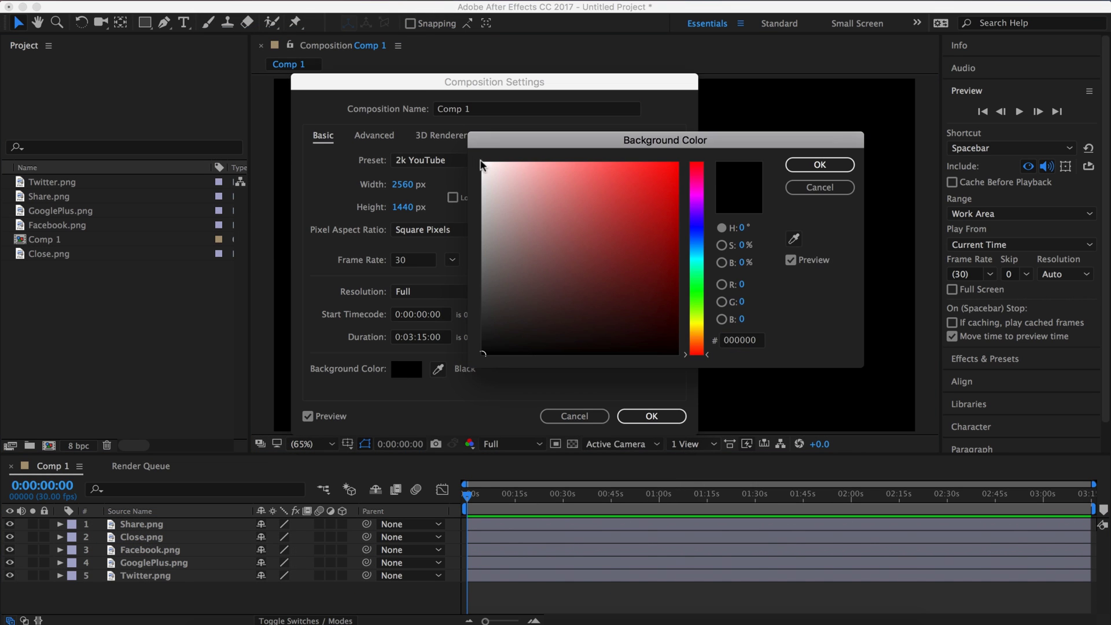
{"action": "left_click", "coordinate": [487, 160]}
{"action": "left_click", "coordinate": [820, 164]}
{"action": "left_click", "coordinate": [640, 414]}
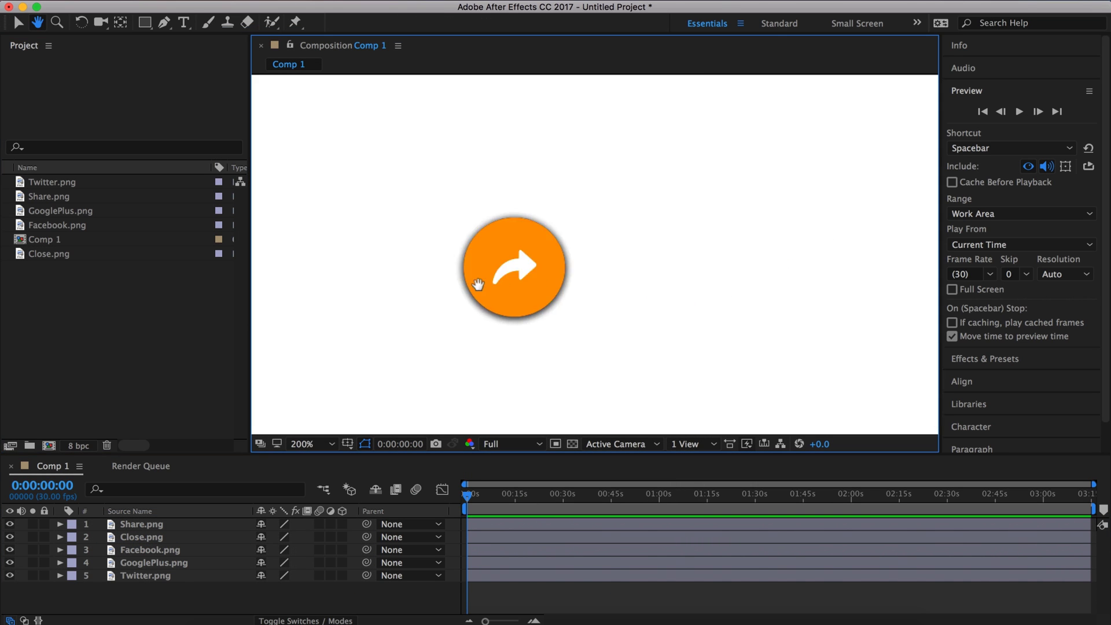
{"action": "left_click", "coordinate": [770, 412]}
{"action": "key", "text": "shift+slash"}
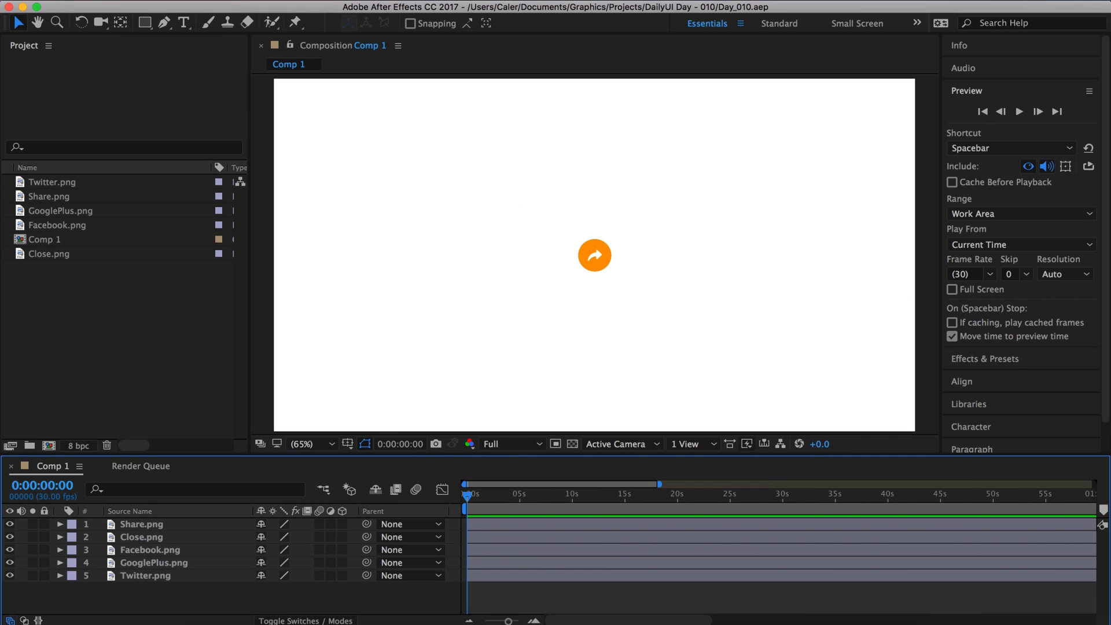
Set the composition duration to 15 seconds (1500).
{"action": "key", "text": "ctrl+k"}
{"action": "left_click", "coordinate": [415, 337]}
{"action": "type", "text": "1500"}
{"action": "key", "text": "Return"}
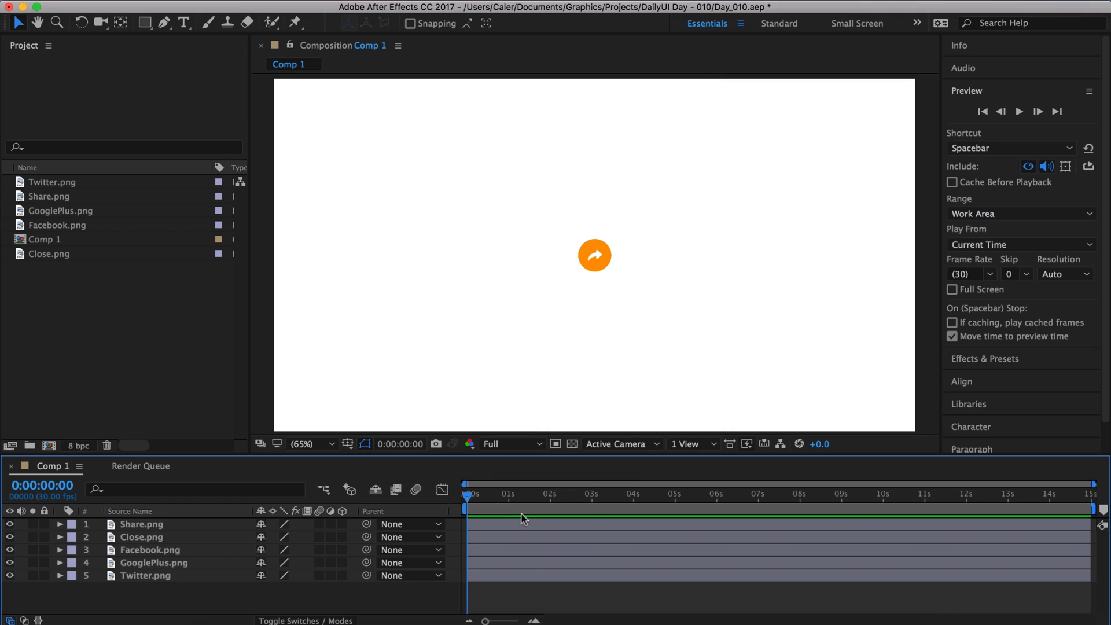
Slide Facebook to the right of the share button and record its Position keyframe.
{"action": "left_click", "coordinate": [129, 549]}
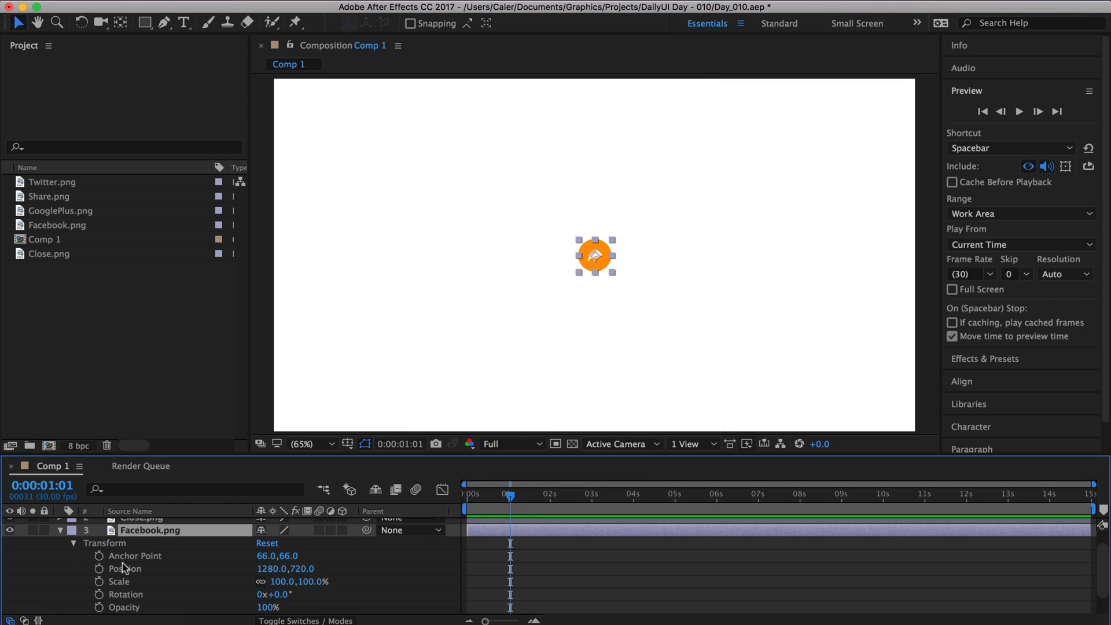
{"action": "key", "text": "period"}
{"action": "key", "text": "period"}
{"action": "key", "text": "period"}
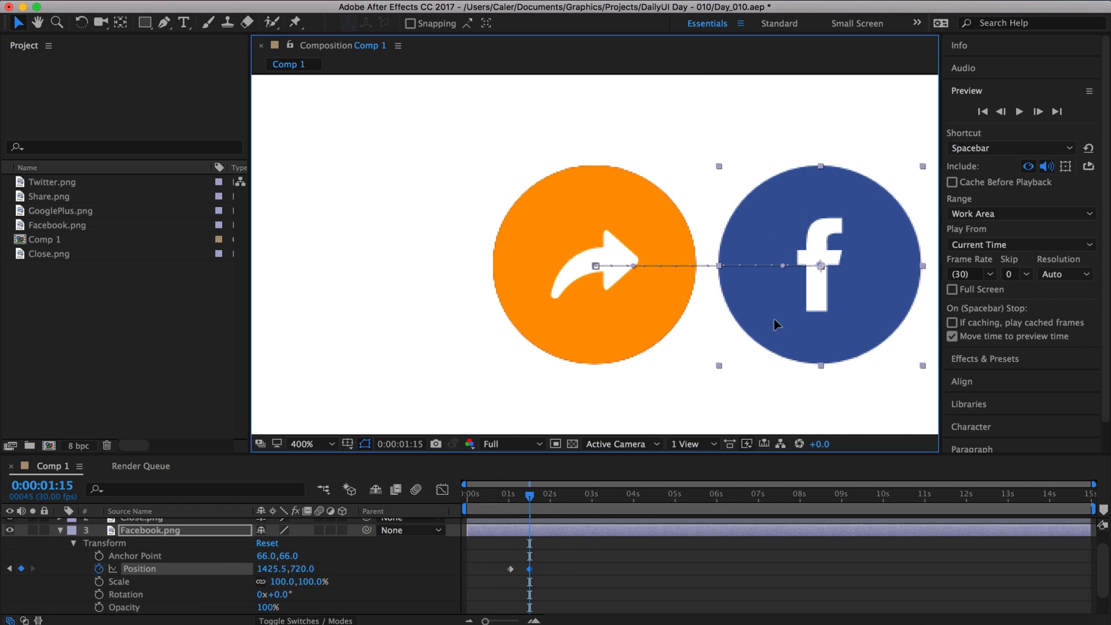
{"action": "left_click_drag", "start_coordinate": [777, 323], "coordinate": [862, 323]}
{"action": "left_click", "coordinate": [313, 444]}
{"action": "left_click", "coordinate": [301, 384]}
{"action": "left_click", "coordinate": [746, 332]}
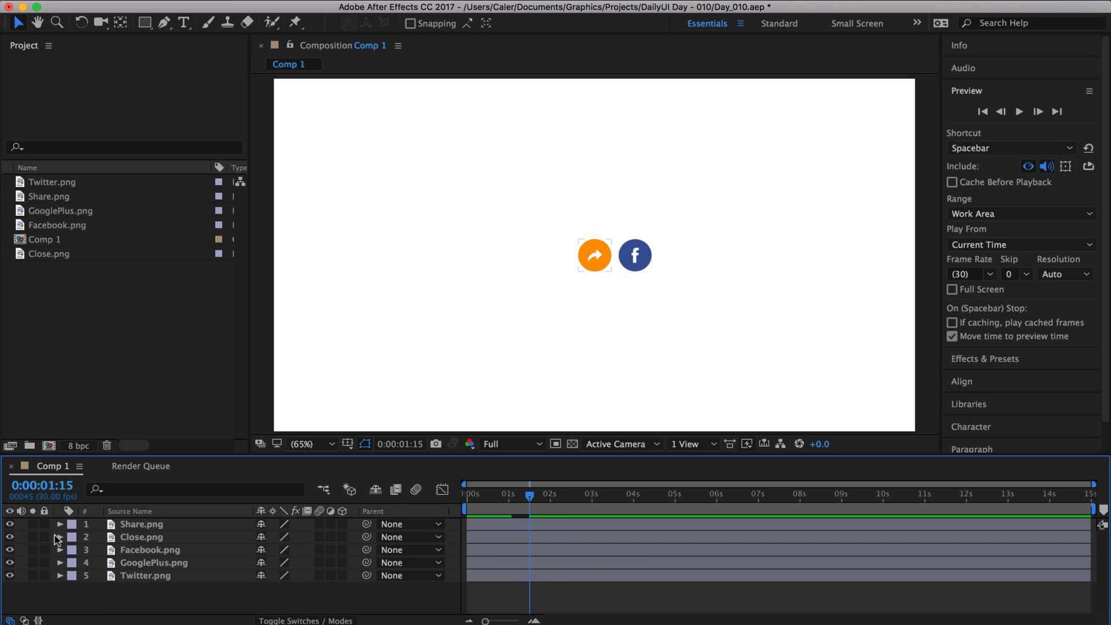
{"action": "left_click", "coordinate": [512, 507]}
{"action": "key", "text": "semicolon"}
{"action": "left_click", "coordinate": [139, 568]}
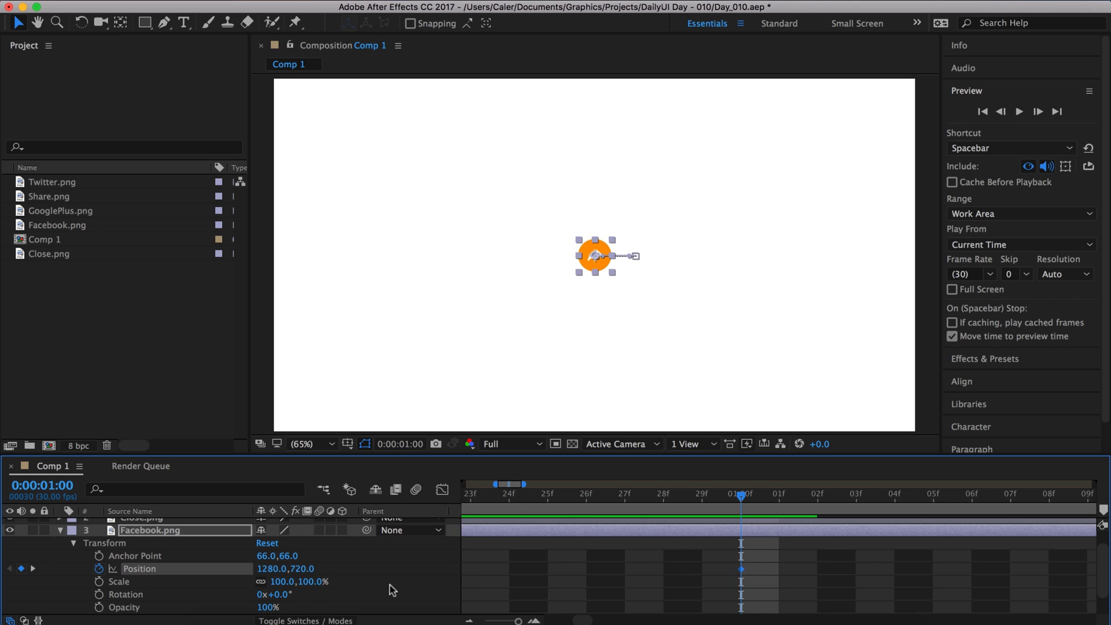
Reveal the next icon layer's properties at 1:15 and move Twitter.png above GooglePlus.png.
{"action": "scroll", "coordinate": [83, 547], "scroll_direction": "down", "scroll_amount": 1}
{"action": "scroll", "coordinate": [82, 546], "scroll_direction": "down", "scroll_amount": 1}
{"action": "left_click", "coordinate": [61, 568]}
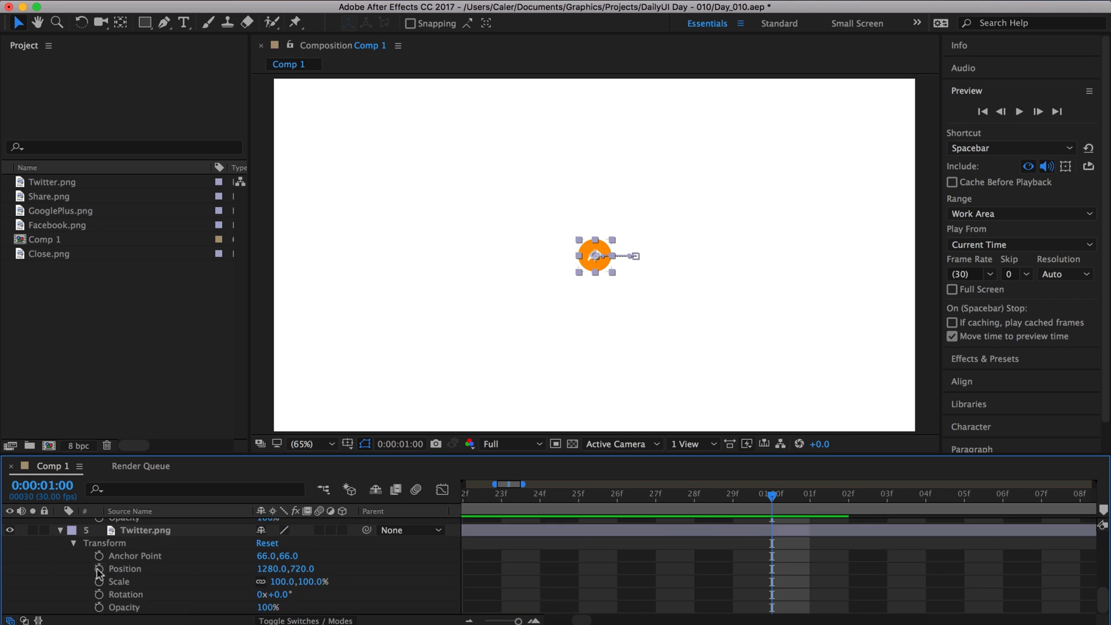
{"action": "scroll", "coordinate": [608, 578], "scroll_direction": "up", "scroll_amount": 1}
{"action": "key", "text": "k"}
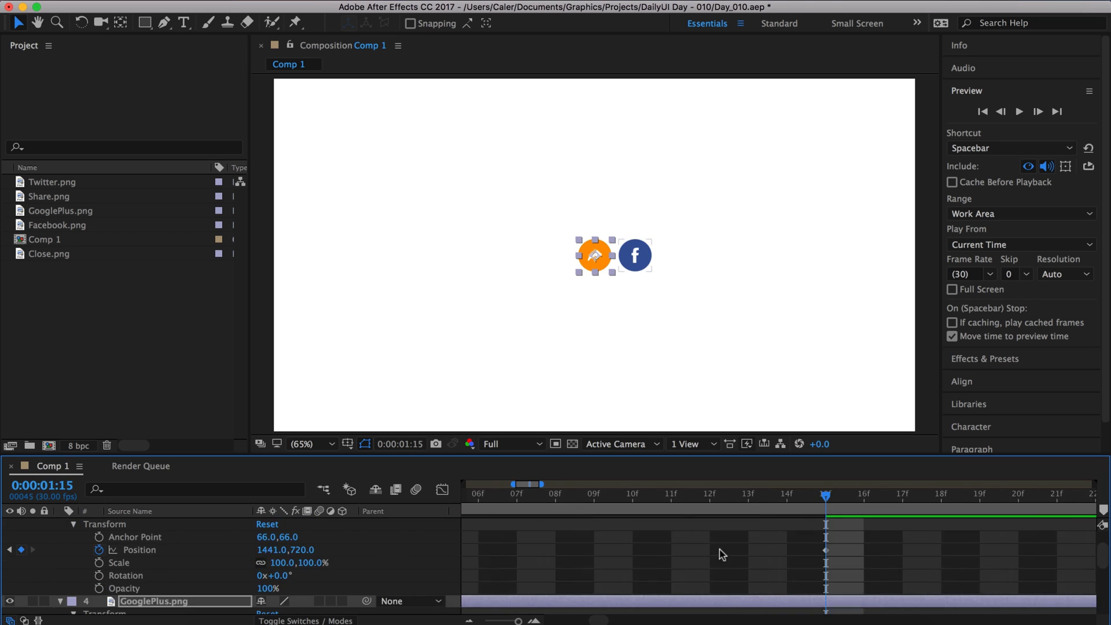
{"action": "scroll", "coordinate": [147, 522], "scroll_direction": "down", "scroll_amount": 4}
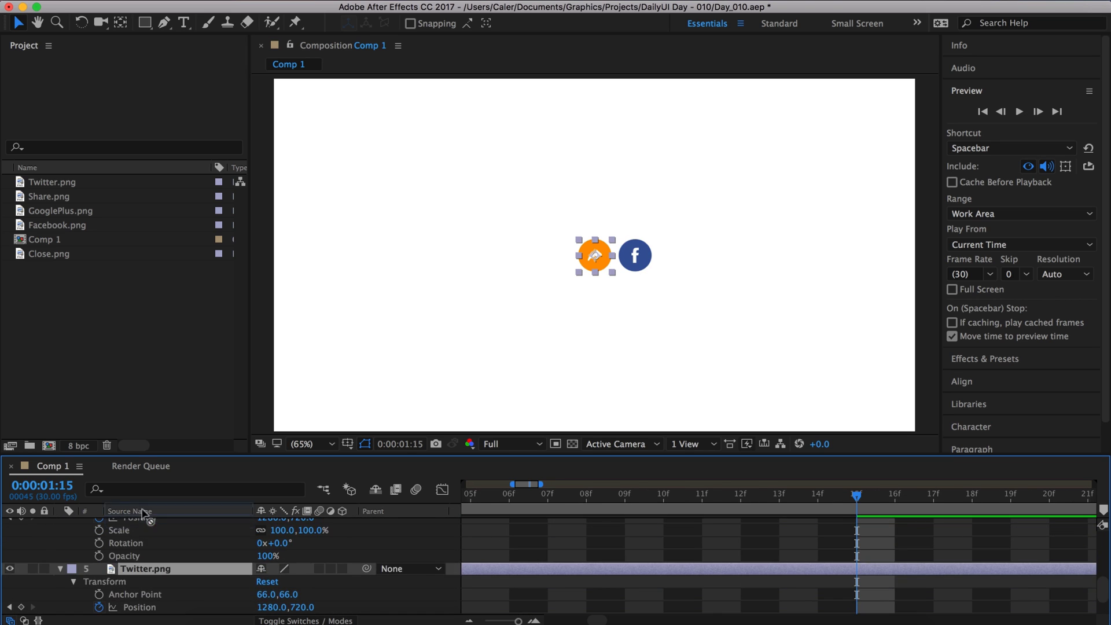
{"action": "key", "text": "super+bracketright"}
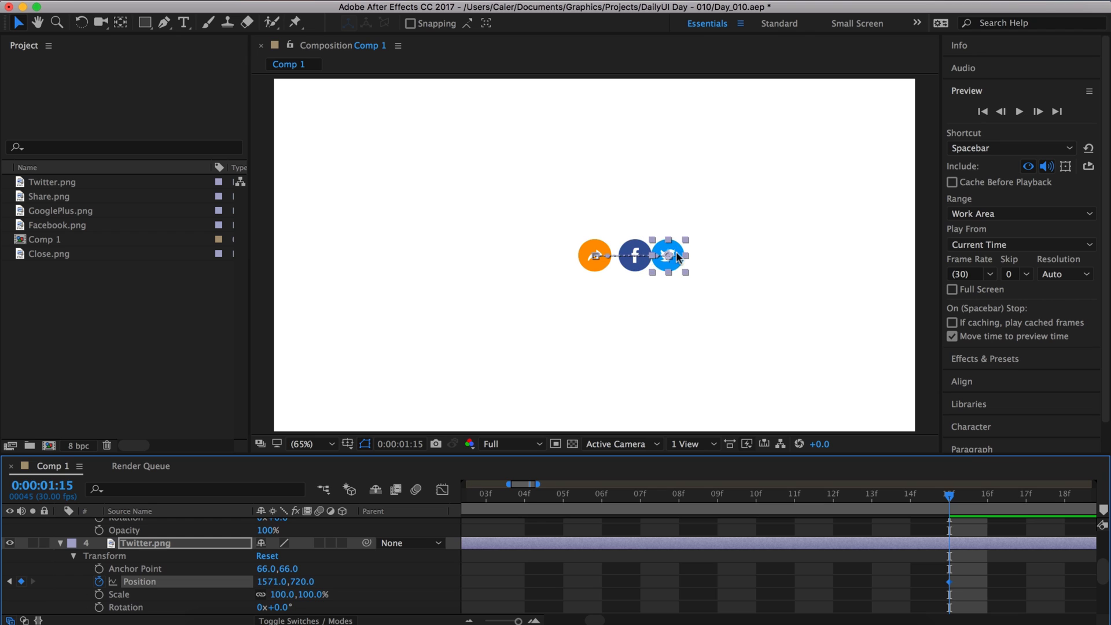
Slide Google+ to the right of Twitter, save the project, and preview the slide-out.
{"action": "scroll", "coordinate": [193, 578], "scroll_direction": "down", "scroll_amount": 3}
{"action": "left_click", "coordinate": [142, 531]}
{"action": "left_click_drag", "start_coordinate": [709, 255], "coordinate": [720, 256]}
{"action": "left_click", "coordinate": [463, 376]}
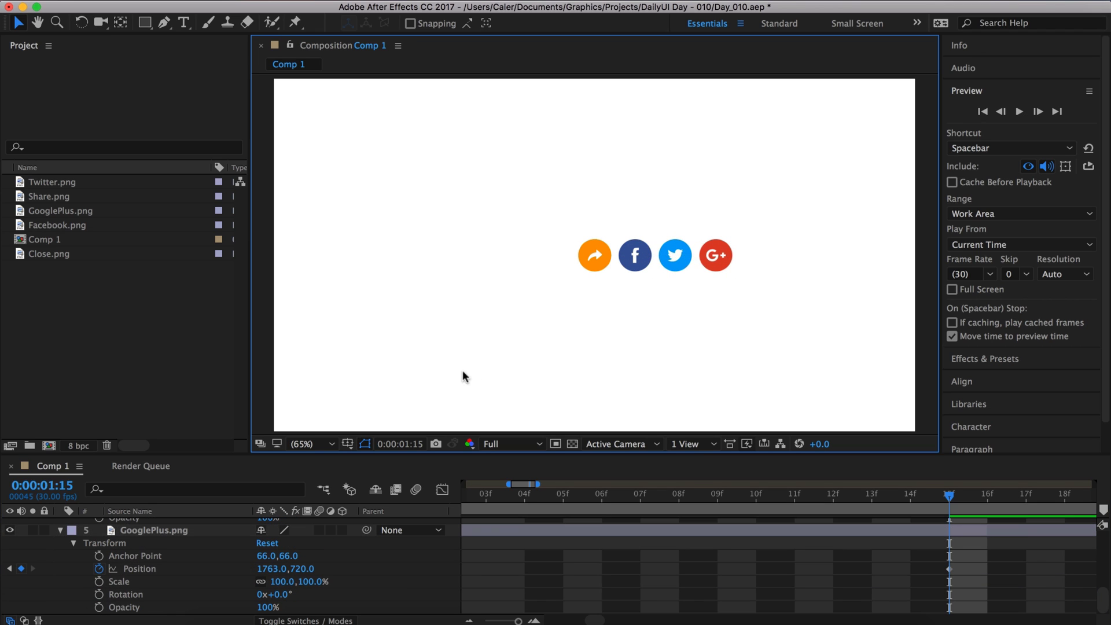
{"action": "key", "text": "semicolon"}
{"action": "key", "text": "super+s"}
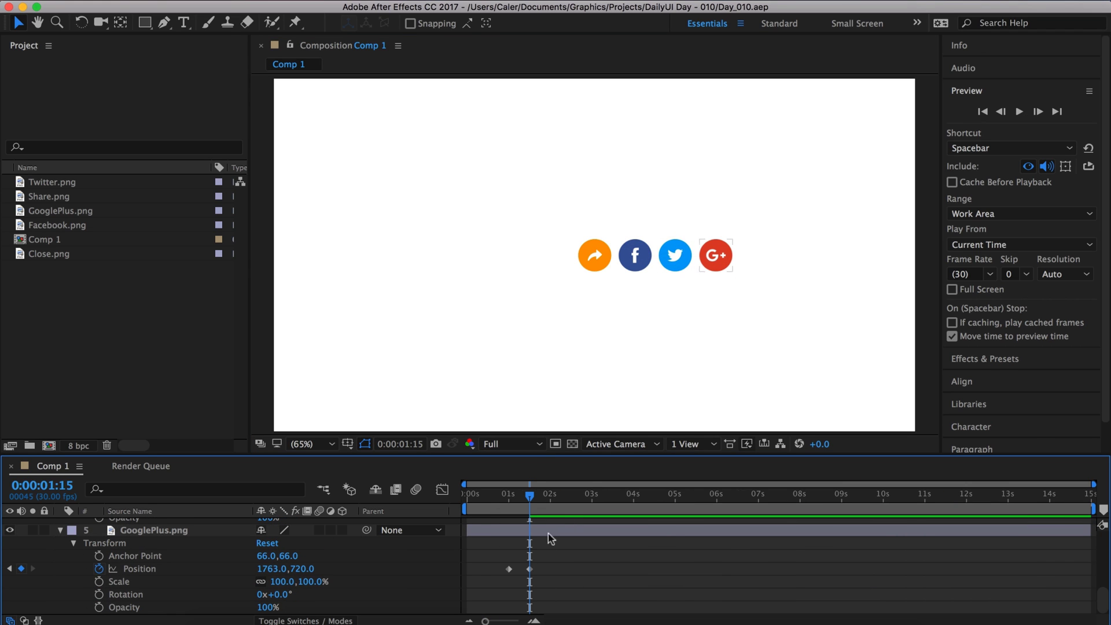
{"action": "left_click", "coordinate": [1020, 111]}
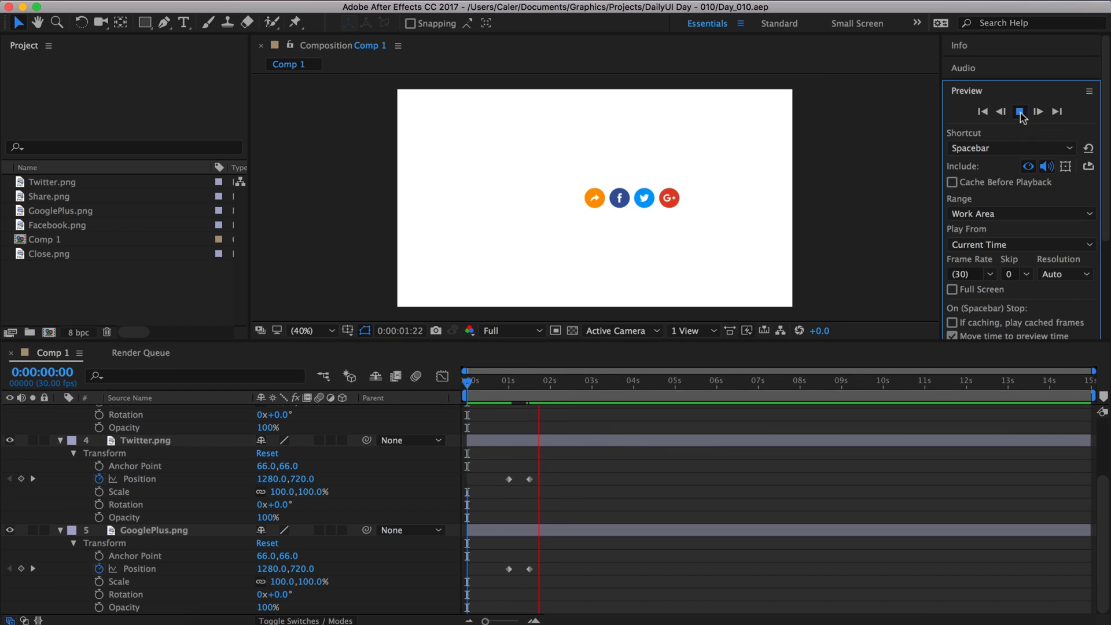
Apply easing to all slide-out Position keyframes in the speed graph, then save.
{"action": "left_click", "coordinate": [442, 376]}
{"action": "left_click_drag", "start_coordinate": [478, 416], "coordinate": [560, 574]}
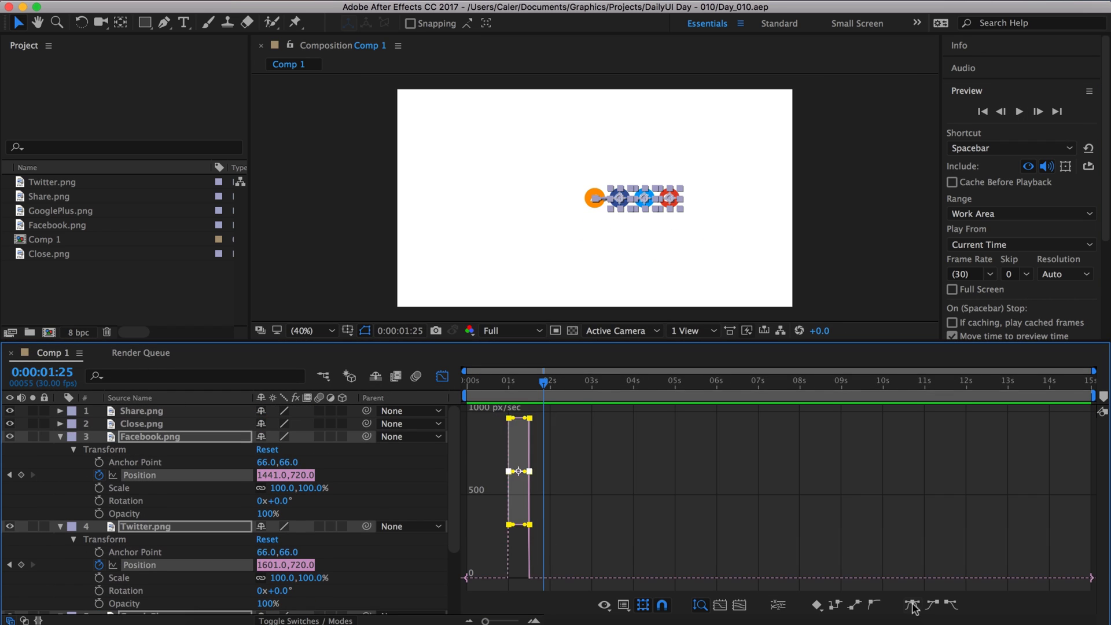
{"action": "left_click", "coordinate": [504, 398]}
{"action": "key", "text": "semicolon"}
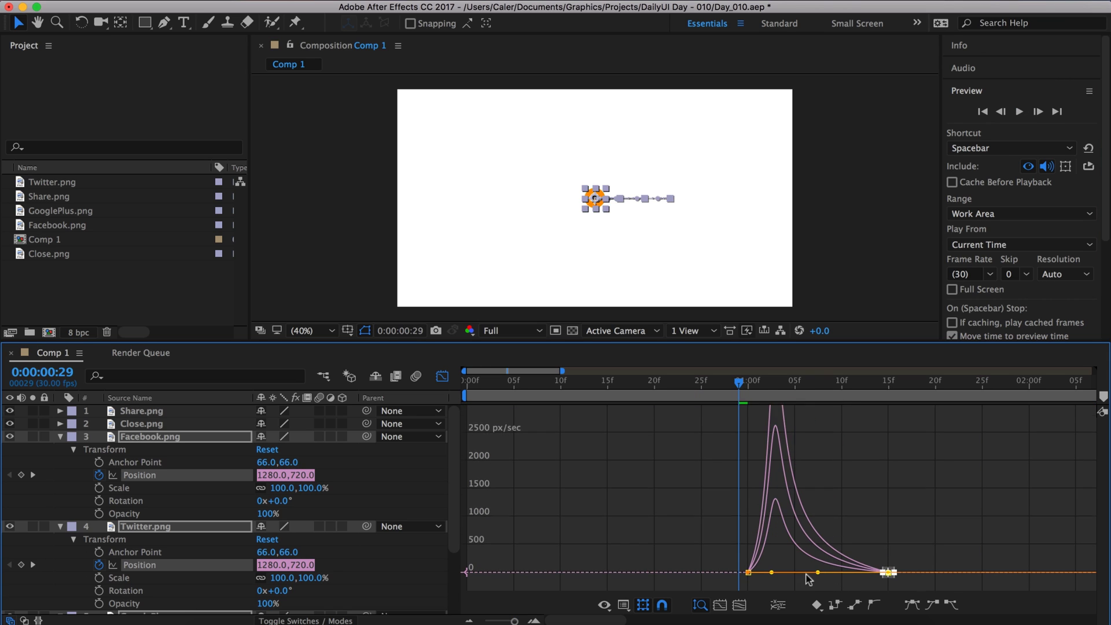
{"action": "left_click", "coordinate": [524, 599]}
{"action": "key", "text": "semicolon"}
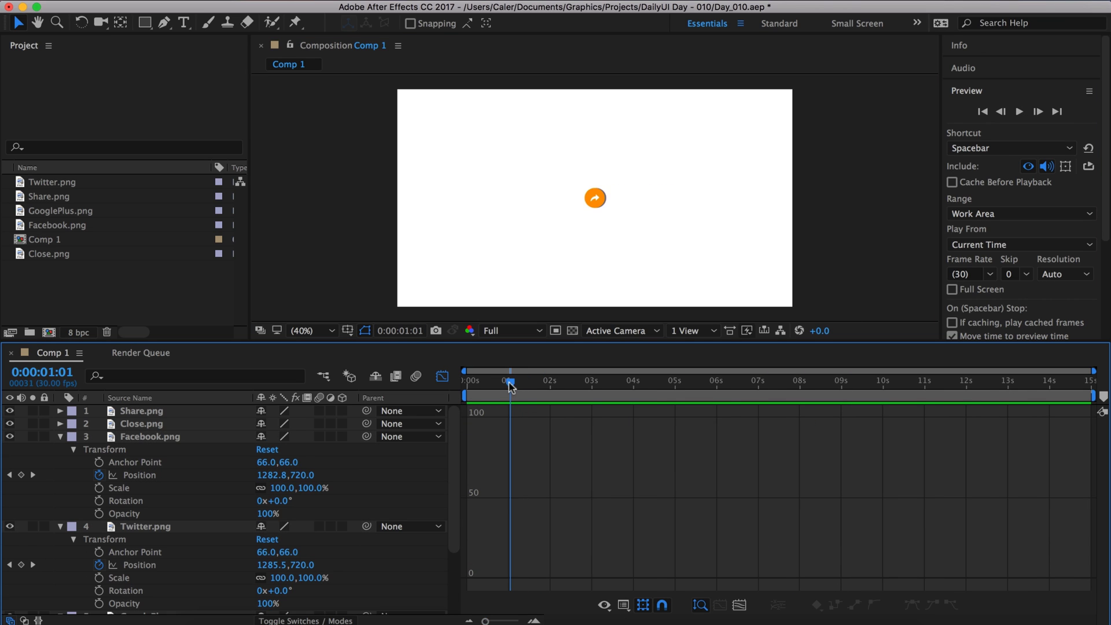
{"action": "left_click", "coordinate": [442, 377]}
{"action": "key", "text": "super+s"}
Keyframe Share.png's rotation and opacity fade between 1:00 and 1:15, previewing the spin.
{"action": "left_click", "coordinate": [131, 412]}
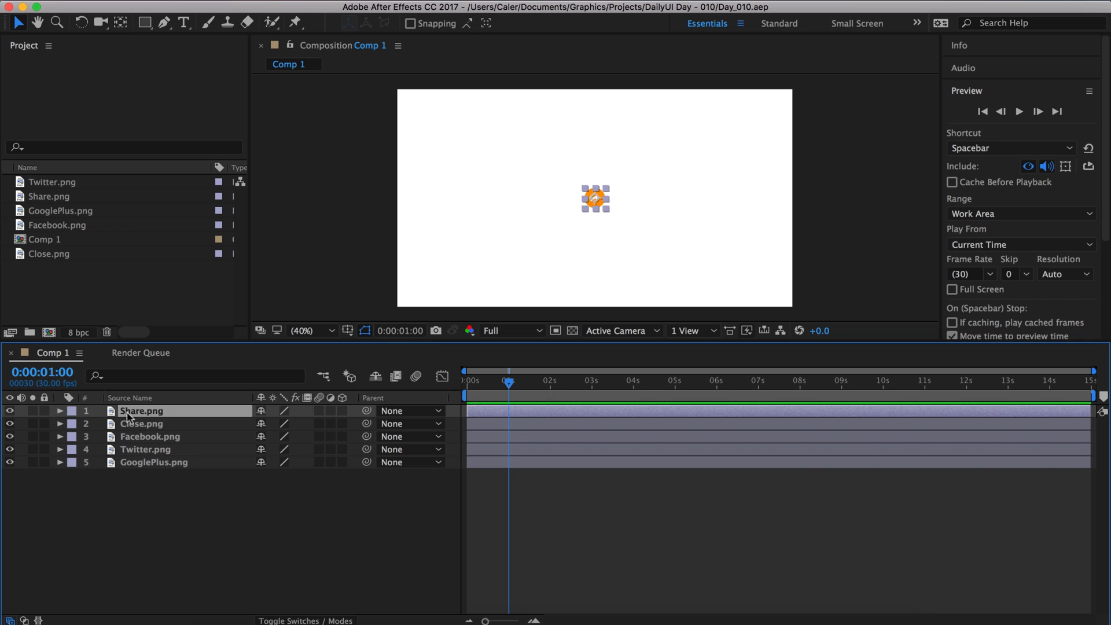
{"action": "left_click", "coordinate": [60, 411]}
{"action": "left_click", "coordinate": [74, 425]}
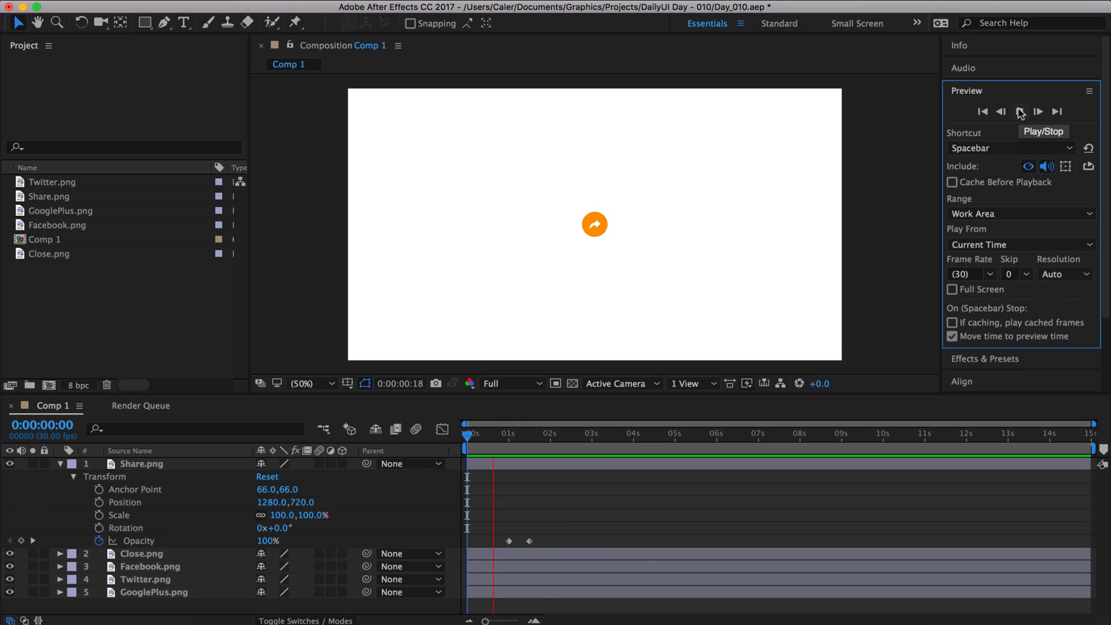
{"action": "left_click", "coordinate": [514, 448]}
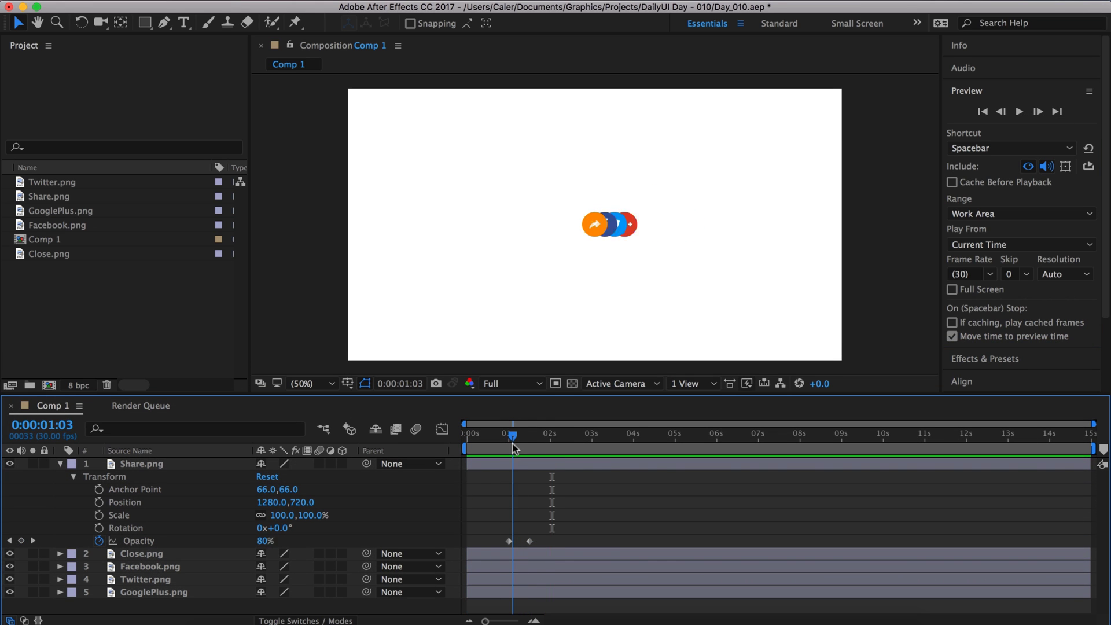
{"action": "left_click", "coordinate": [99, 528]}
{"action": "left_click", "coordinate": [536, 444]}
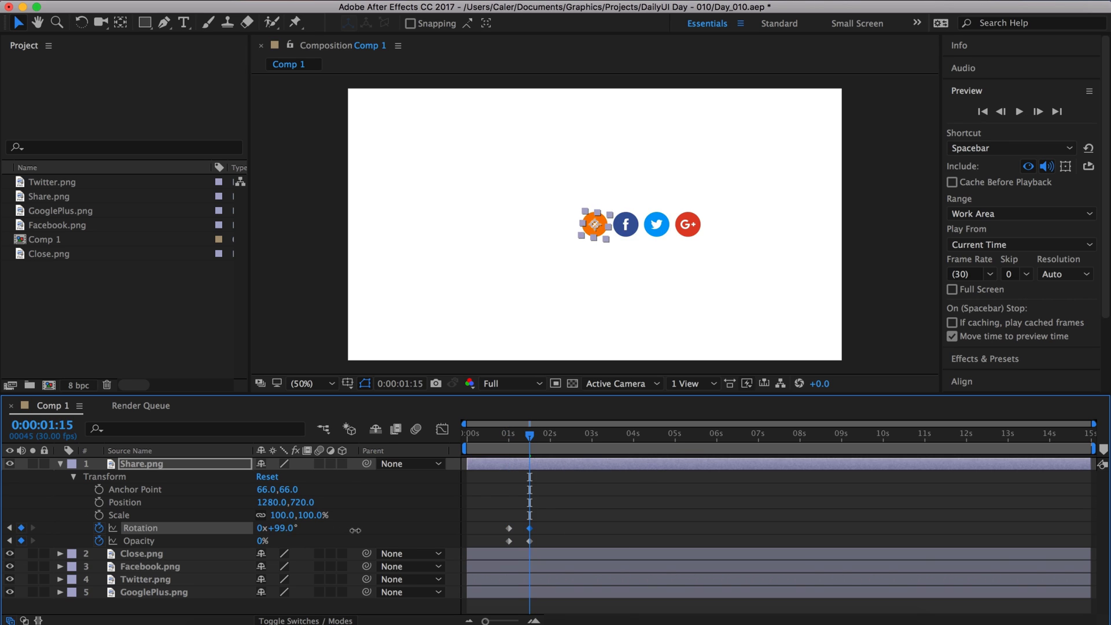
{"action": "left_click", "coordinate": [1020, 111]}
{"action": "left_click", "coordinate": [511, 444]}
{"action": "left_click", "coordinate": [1020, 111]}
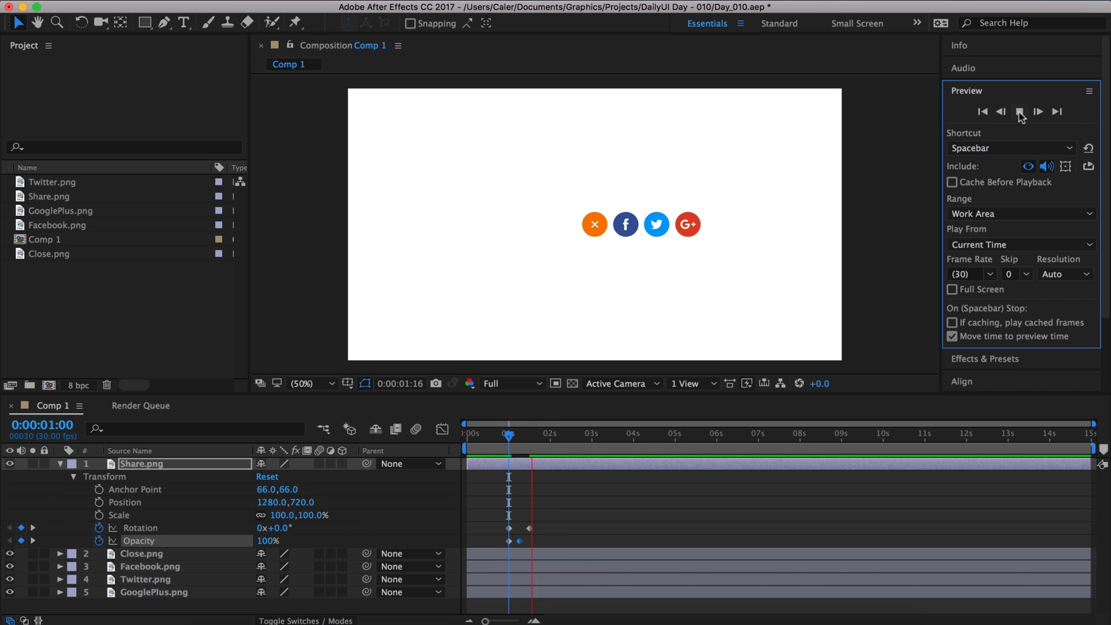
{"action": "left_click", "coordinate": [507, 439]}
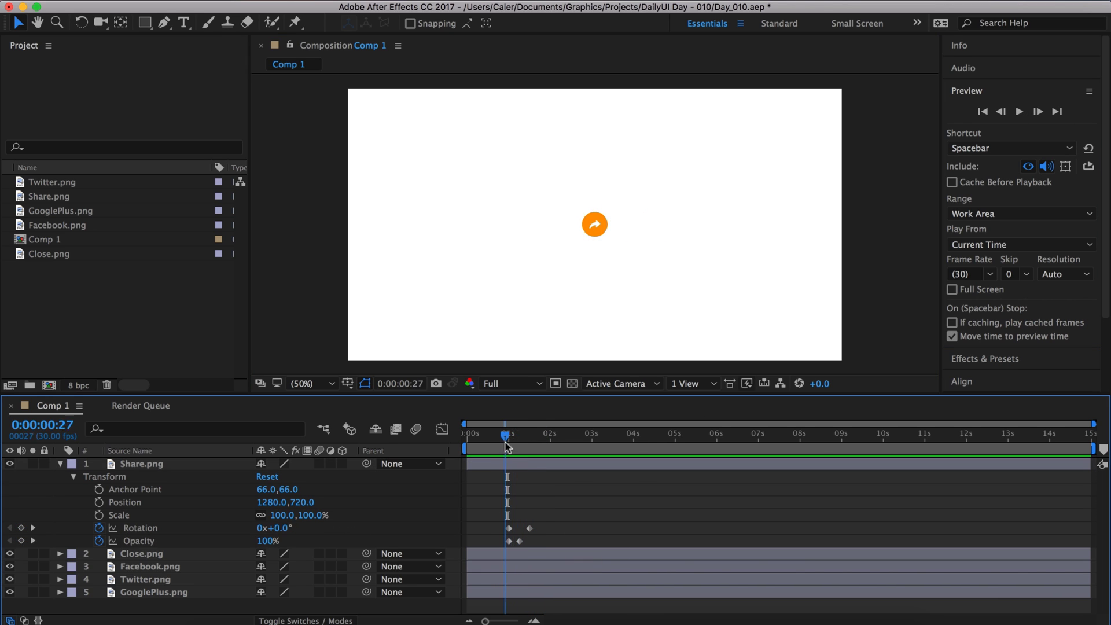
Add Close.png rotation keyframes so the close icon spins in from −100° to 0°.
{"action": "key", "text": "space"}
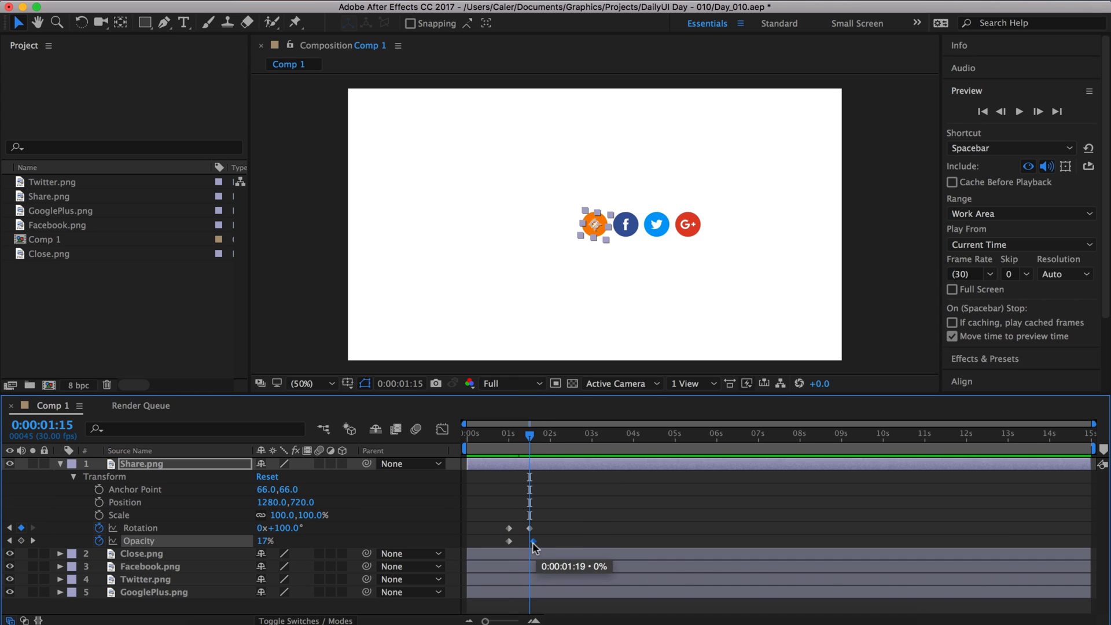
{"action": "key", "text": "ctrl+Down"}
{"action": "key", "text": "alt+shift+r"}
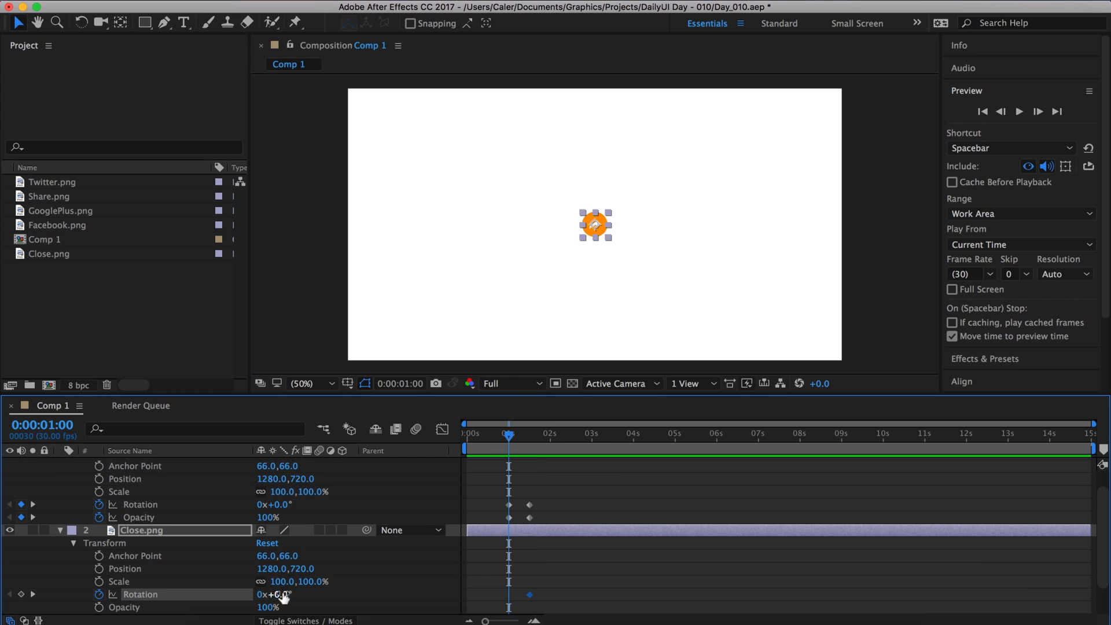
{"action": "left_click", "coordinate": [1020, 111]}
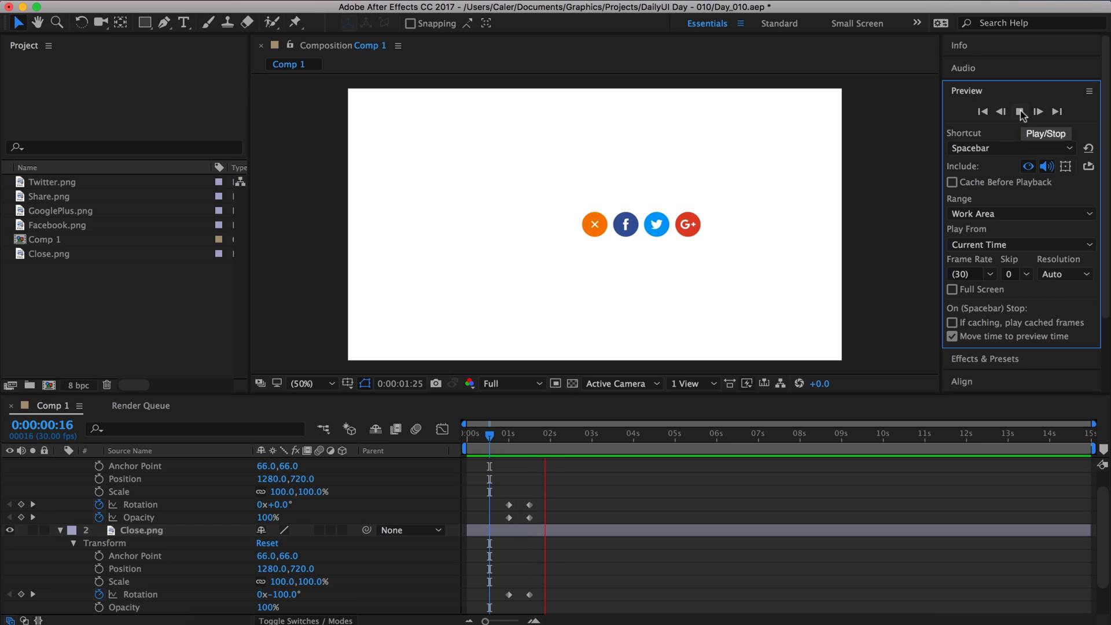
{"action": "scroll", "coordinate": [618, 509], "scroll_direction": "down", "scroll_amount": 1}
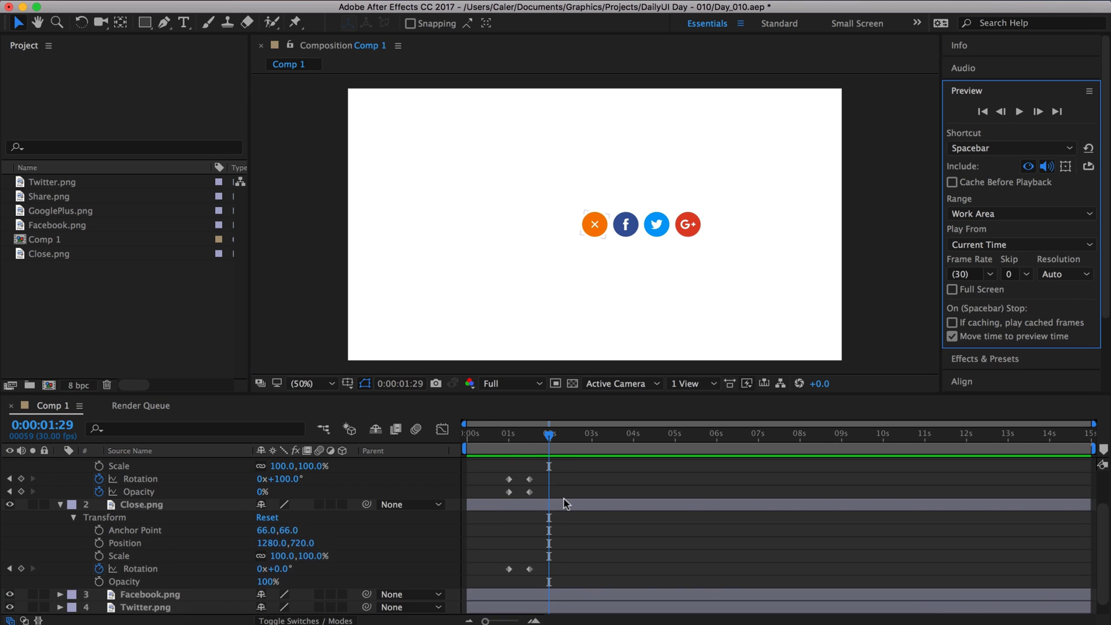
{"action": "left_click", "coordinate": [524, 443]}
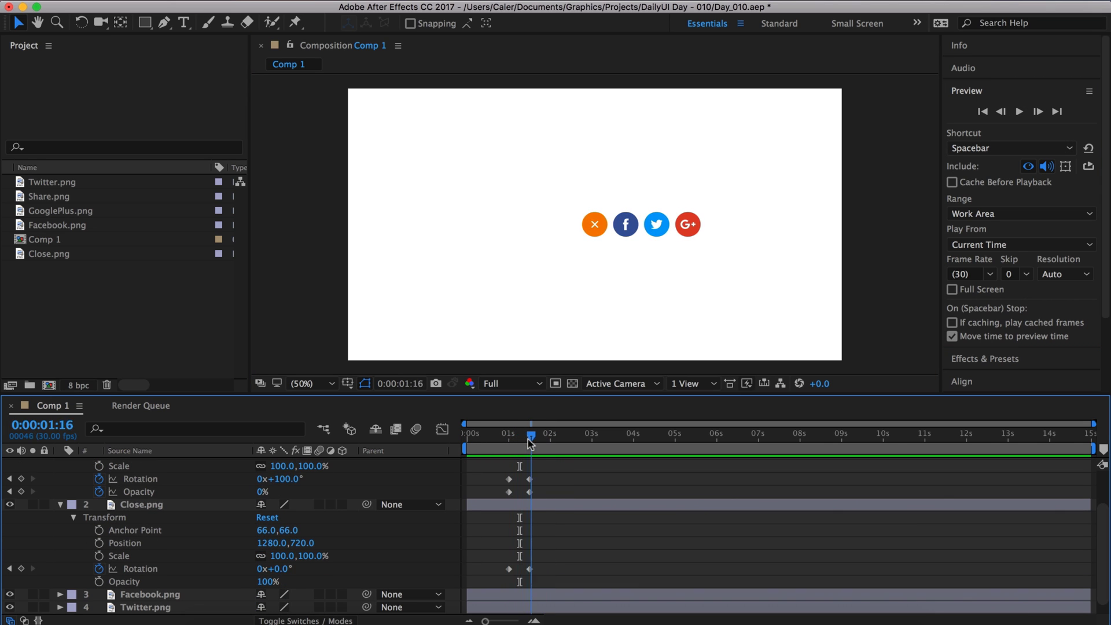
Apply Easy Ease to the close icon's rotation keyframes in the Graph Editor and save.
{"action": "left_click_drag", "start_coordinate": [530, 444], "coordinate": [532, 443]}
{"action": "left_click", "coordinate": [141, 504]}
{"action": "key", "text": "shift+F3"}
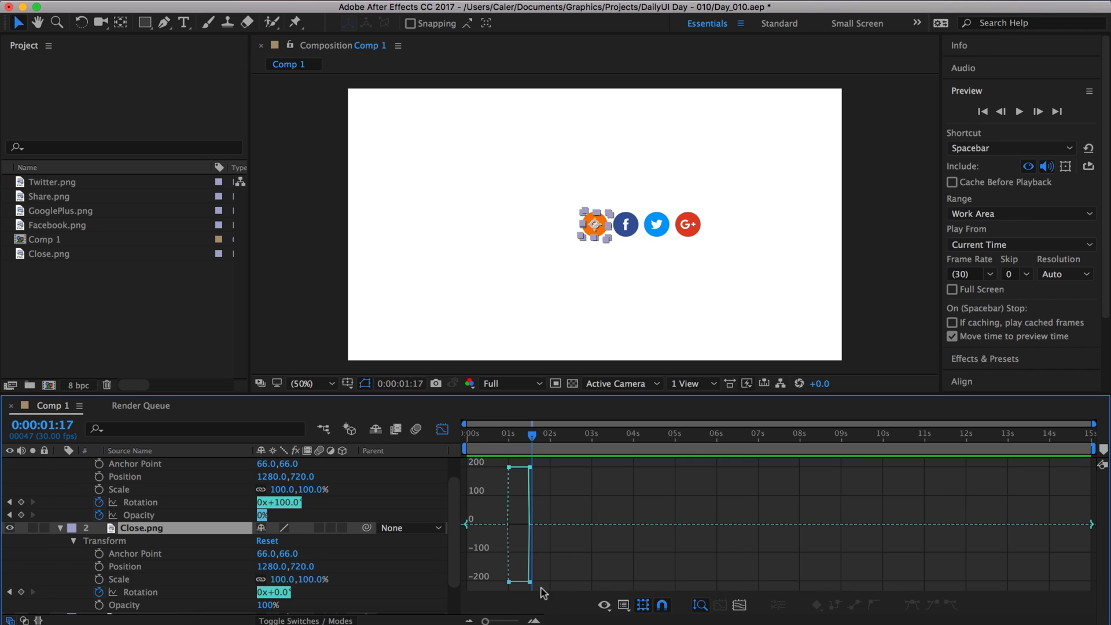
{"action": "left_click_drag", "start_coordinate": [485, 621], "coordinate": [509, 621]}
{"action": "key", "text": "F9"}
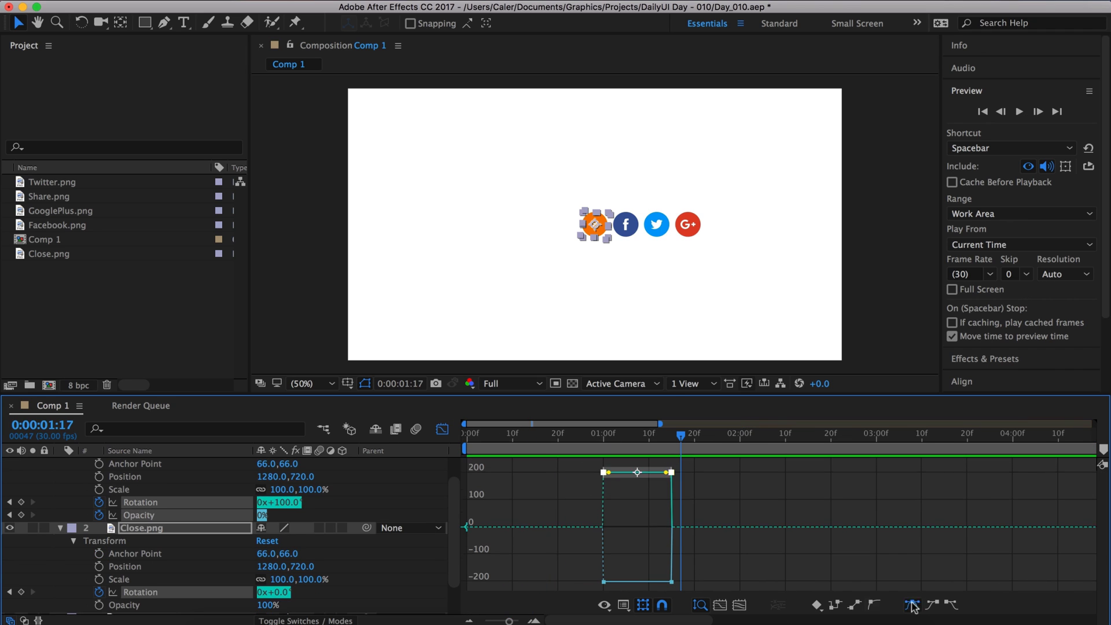
{"action": "left_click", "coordinate": [1017, 113]}
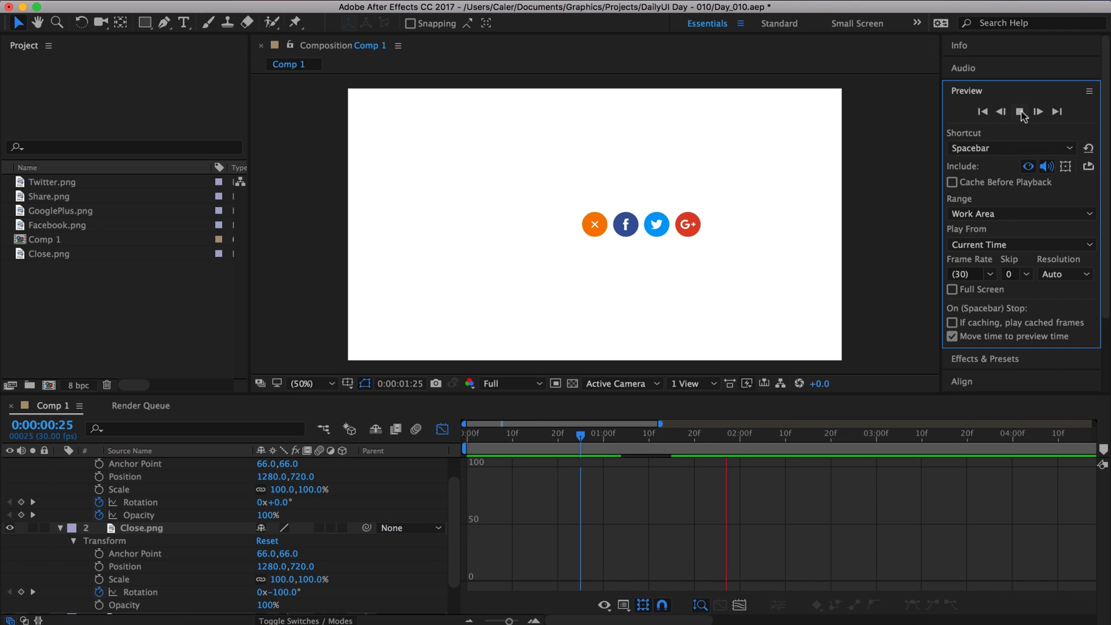
{"action": "key", "text": "cmd+s"}
{"action": "left_click", "coordinate": [1022, 113]}
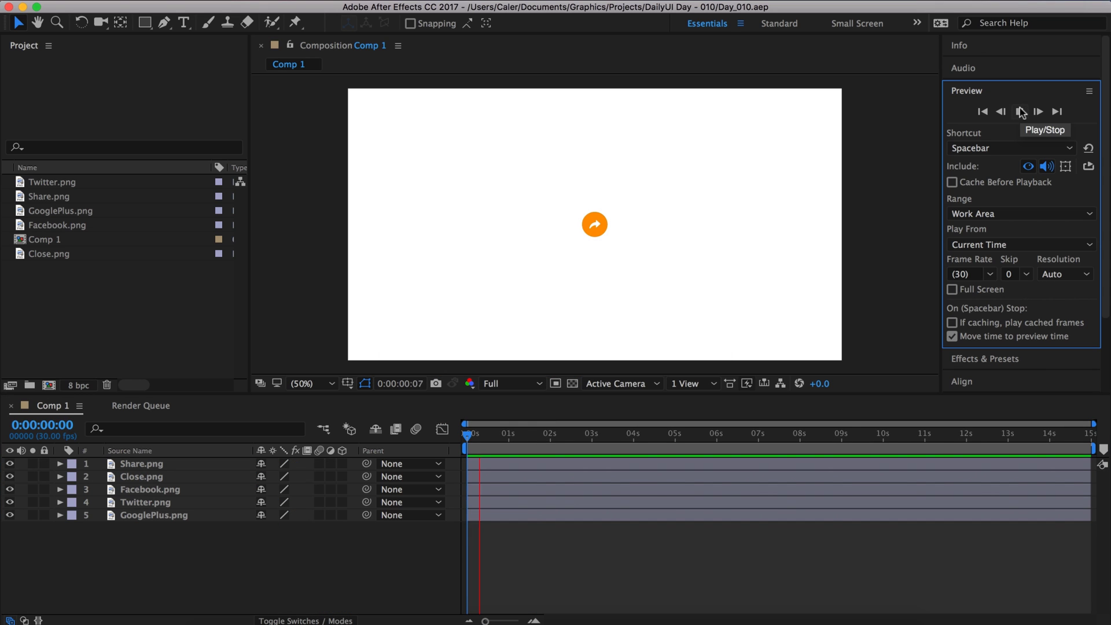
Apply Easy Ease to the Facebook and Google+ return Position keyframes.
{"action": "left_click", "coordinate": [61, 502]}
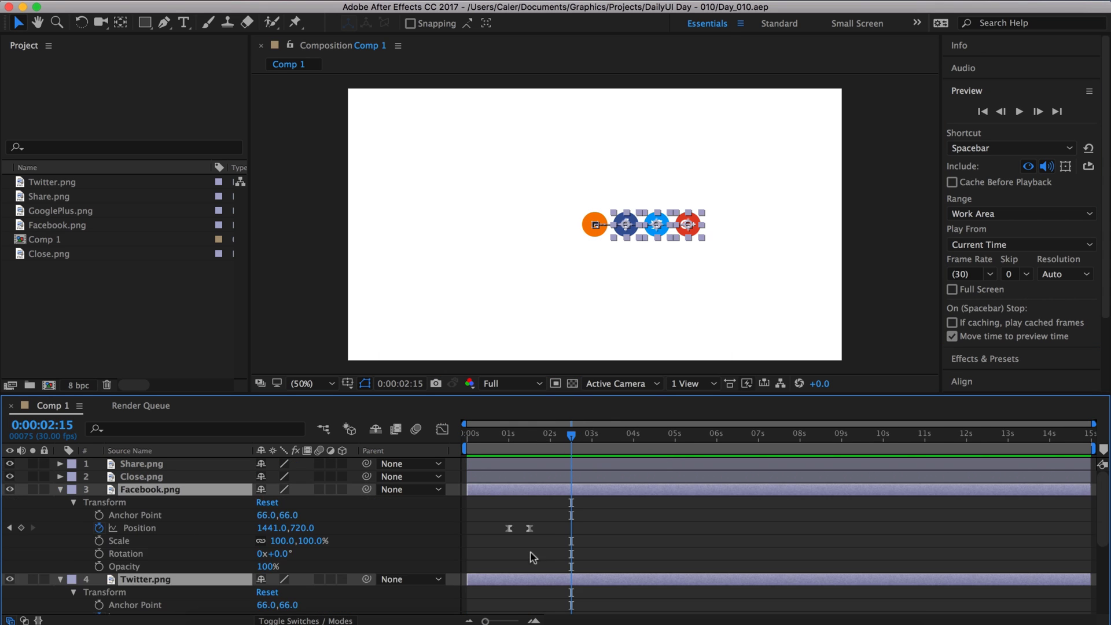
{"action": "scroll", "coordinate": [529, 556], "scroll_direction": "down", "scroll_amount": 5}
{"action": "right_click", "coordinate": [591, 502]}
{"action": "left_click", "coordinate": [643, 558]}
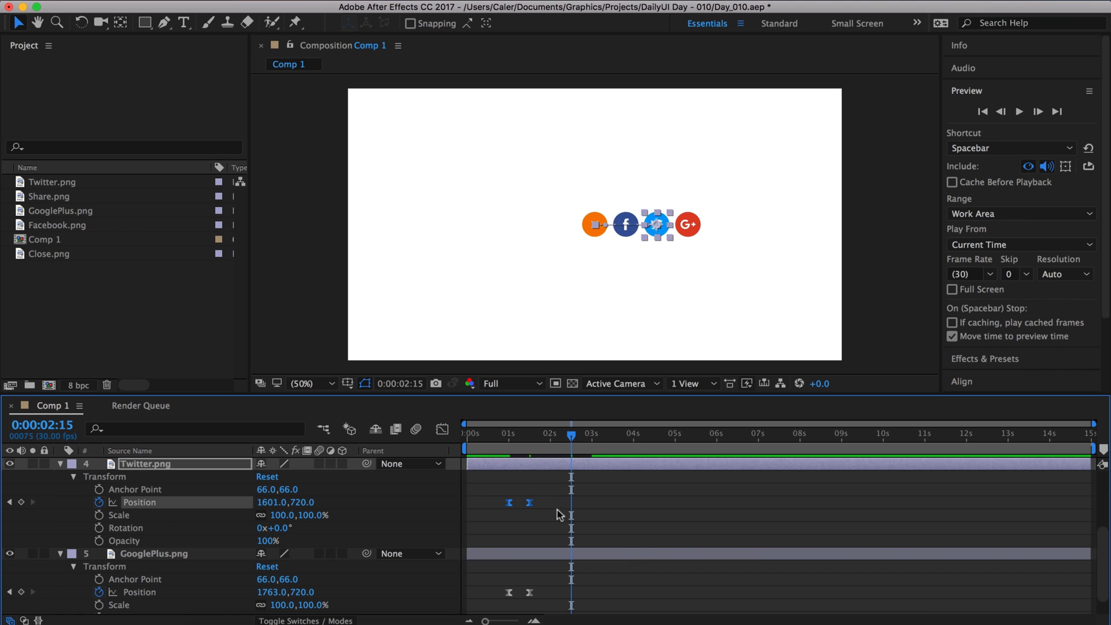
{"action": "right_click", "coordinate": [572, 569]}
{"action": "mouse_move", "coordinate": [639, 613]}
{"action": "left_click", "coordinate": [783, 527]}
{"action": "scroll", "coordinate": [551, 439], "scroll_direction": "up", "scroll_amount": 2}
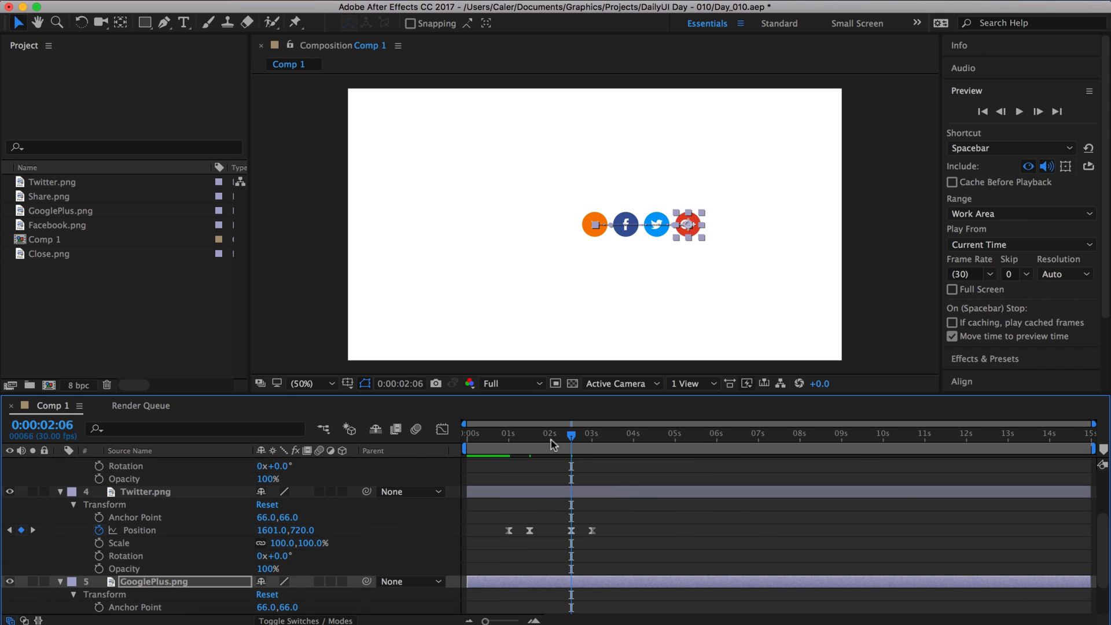
{"action": "left_click", "coordinate": [1020, 111]}
{"action": "scroll", "coordinate": [186, 519], "scroll_direction": "down", "scroll_amount": 3}
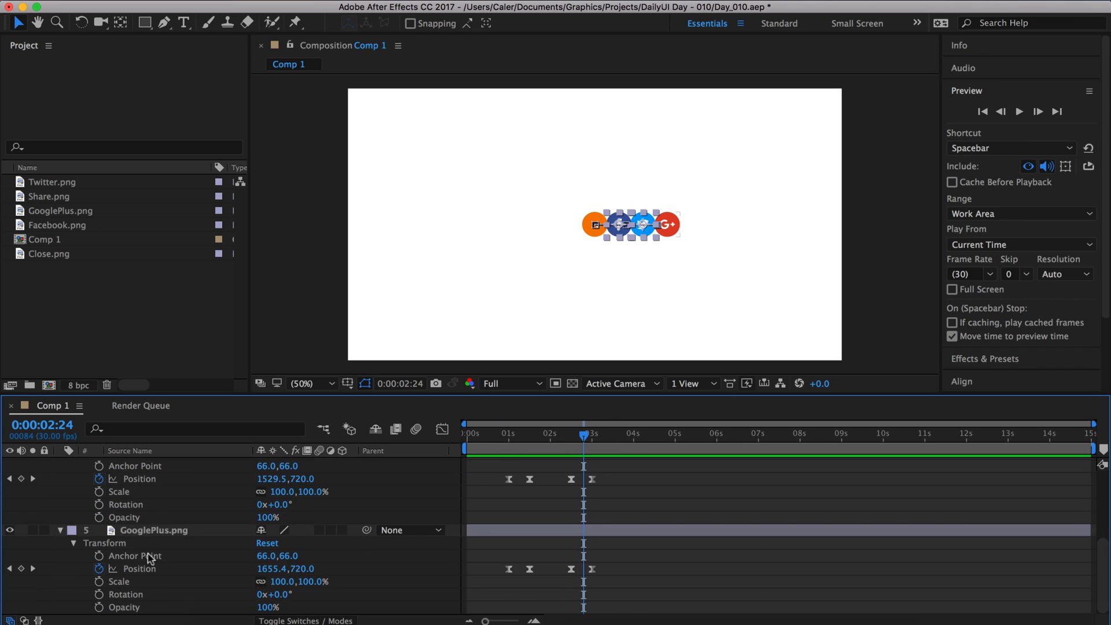
Reshape the Twitter and Google+ Position speed curves in the Graph Editor for an eased slide-back.
{"action": "left_click", "coordinate": [140, 478]}
{"action": "left_click", "coordinate": [140, 569], "text": "shift"}
{"action": "key", "text": "shift+F3"}
{"action": "scroll", "coordinate": [752, 576], "scroll_direction": "up", "scroll_amount": 5}
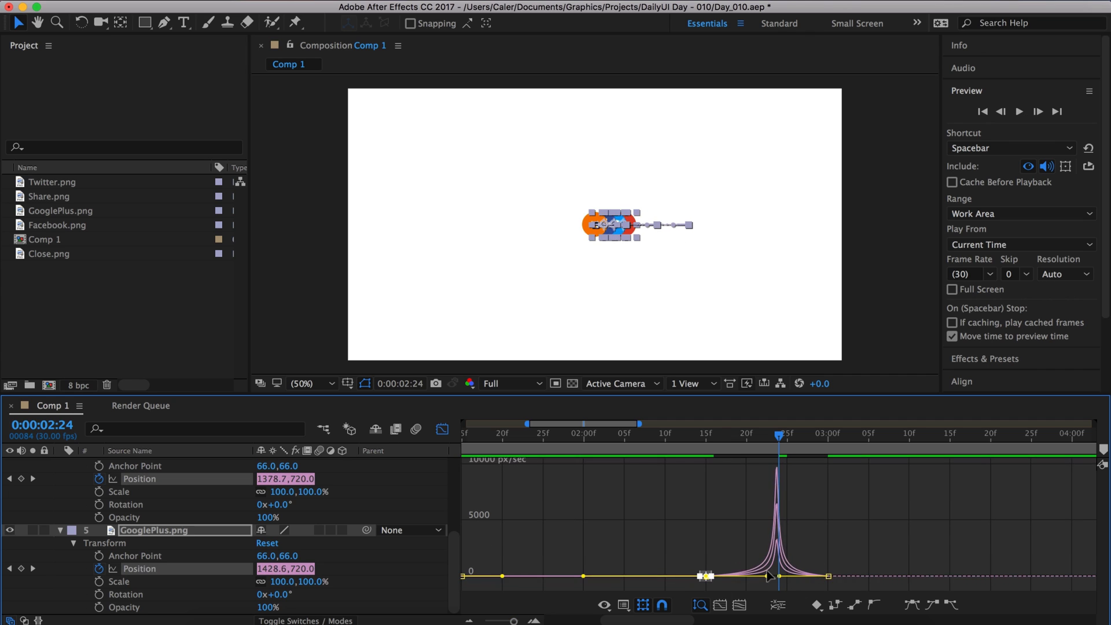
{"action": "mouse_move", "coordinate": [781, 580]}
{"action": "left_mouse_down"}
{"action": "mouse_move", "coordinate": [613, 542]}
{"action": "mouse_move", "coordinate": [783, 544]}
{"action": "left_mouse_up"}
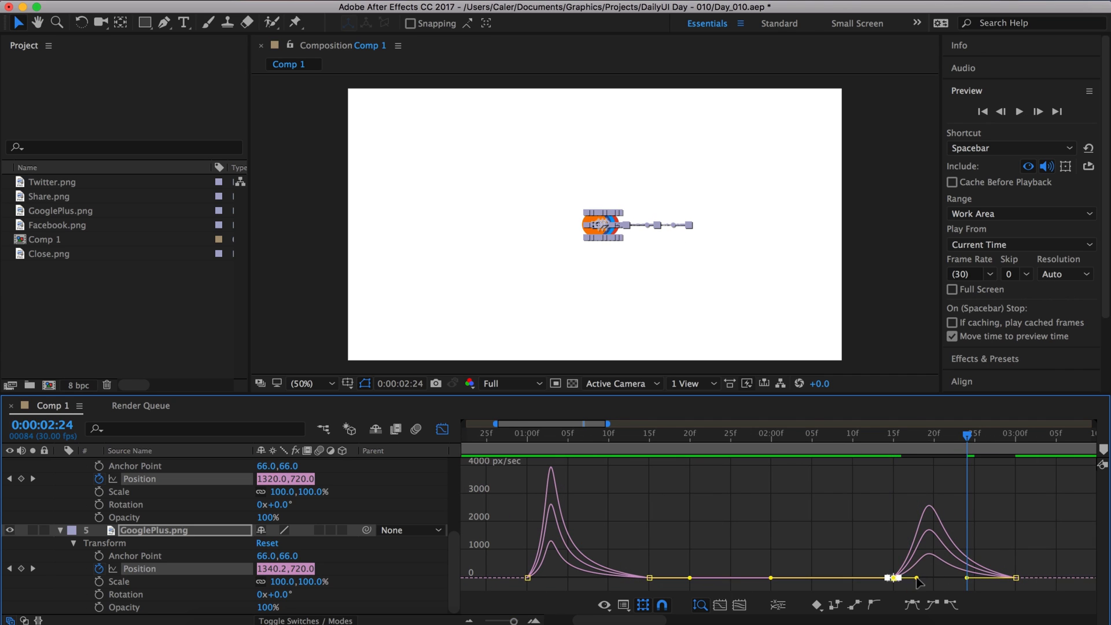
{"action": "mouse_move", "coordinate": [918, 576]}
{"action": "left_mouse_down"}
{"action": "mouse_move", "coordinate": [905, 576]}
{"action": "mouse_move", "coordinate": [954, 581]}
{"action": "left_mouse_up"}
{"action": "left_click", "coordinate": [897, 579]}
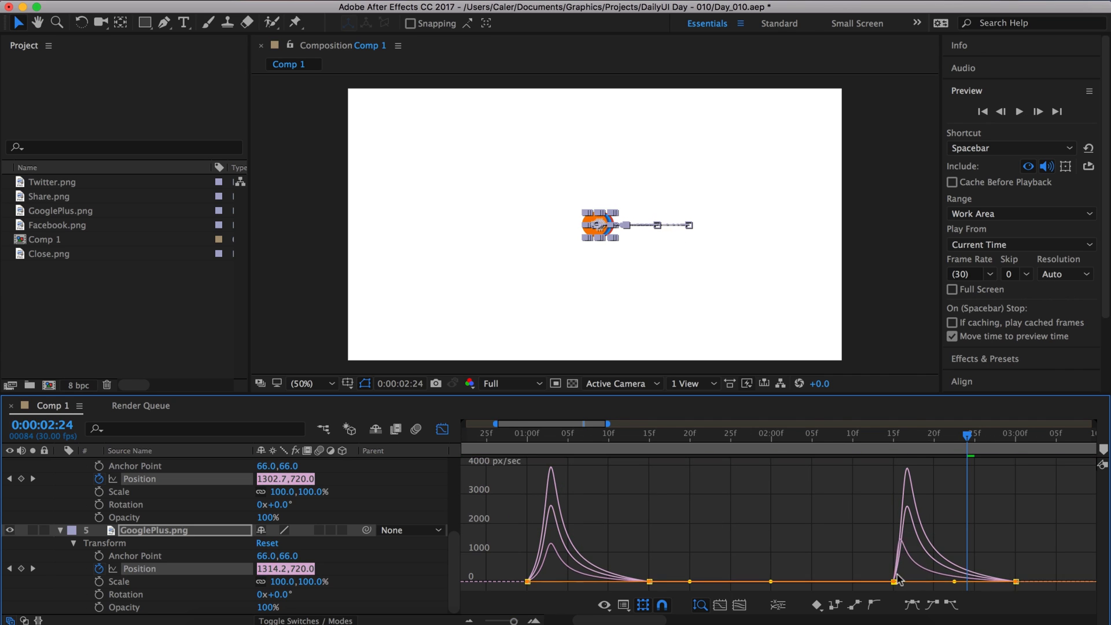
{"action": "left_click", "coordinate": [894, 581]}
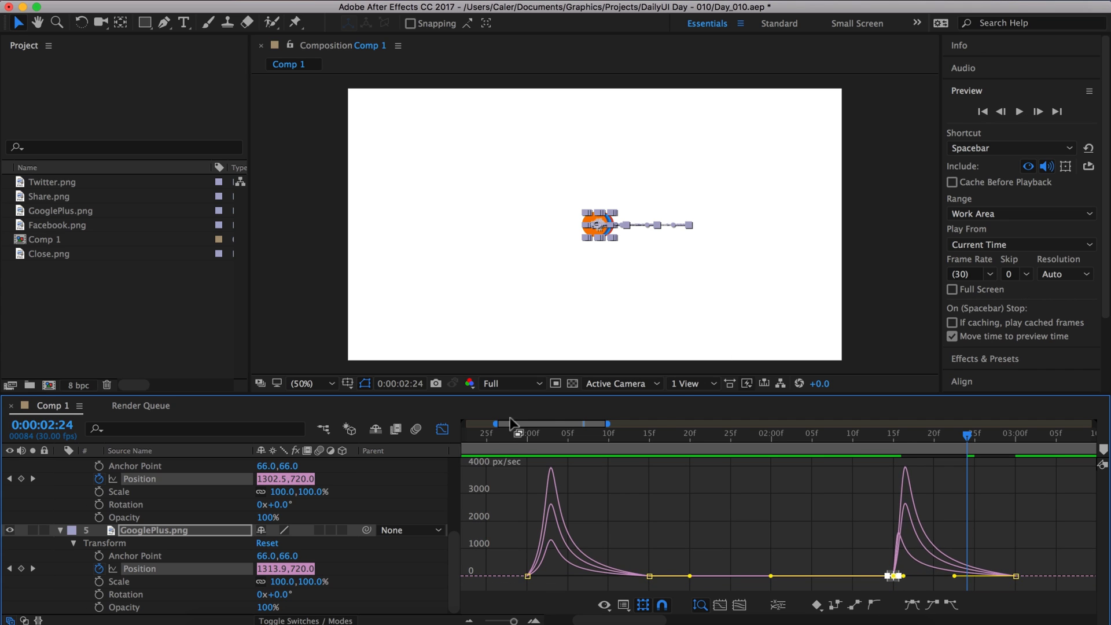
Preview the icons collapsing back into the share button.
{"action": "key", "text": "space"}
{"action": "key", "text": "space"}
{"action": "left_click", "coordinate": [443, 429]}
{"action": "scroll", "coordinate": [148, 484], "scroll_direction": "up", "scroll_amount": 5}
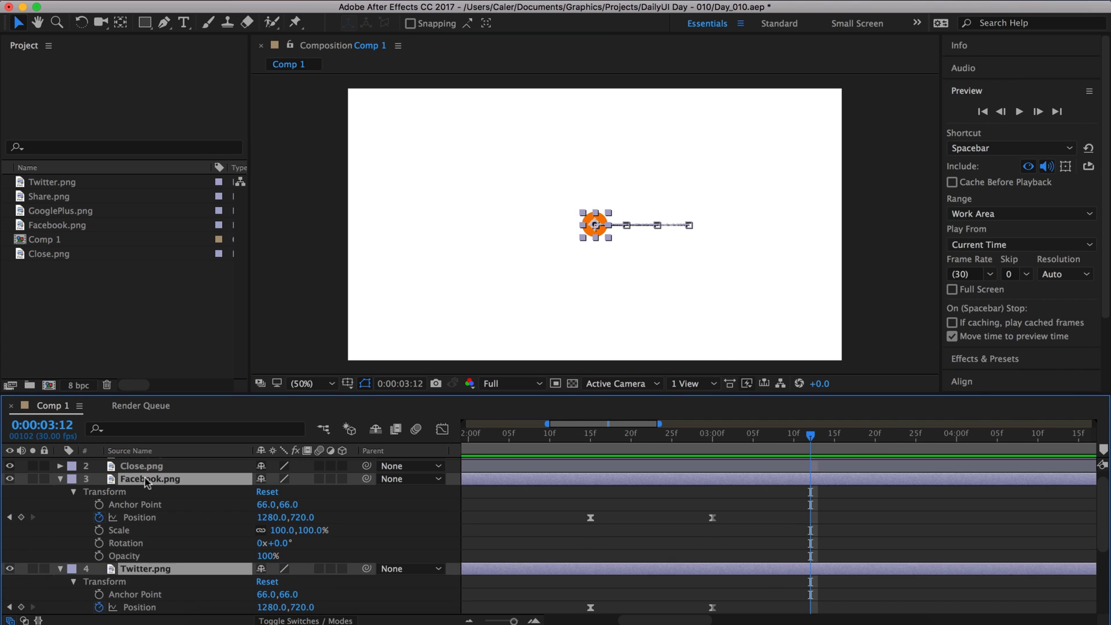
{"action": "scroll", "coordinate": [148, 484], "scroll_direction": "up", "scroll_amount": 3}
Paste the share and close spin keyframes at 2:15 and time-reverse both sets.
{"action": "left_click_drag", "start_coordinate": [514, 620], "coordinate": [502, 620]}
{"action": "left_click", "coordinate": [675, 439]}
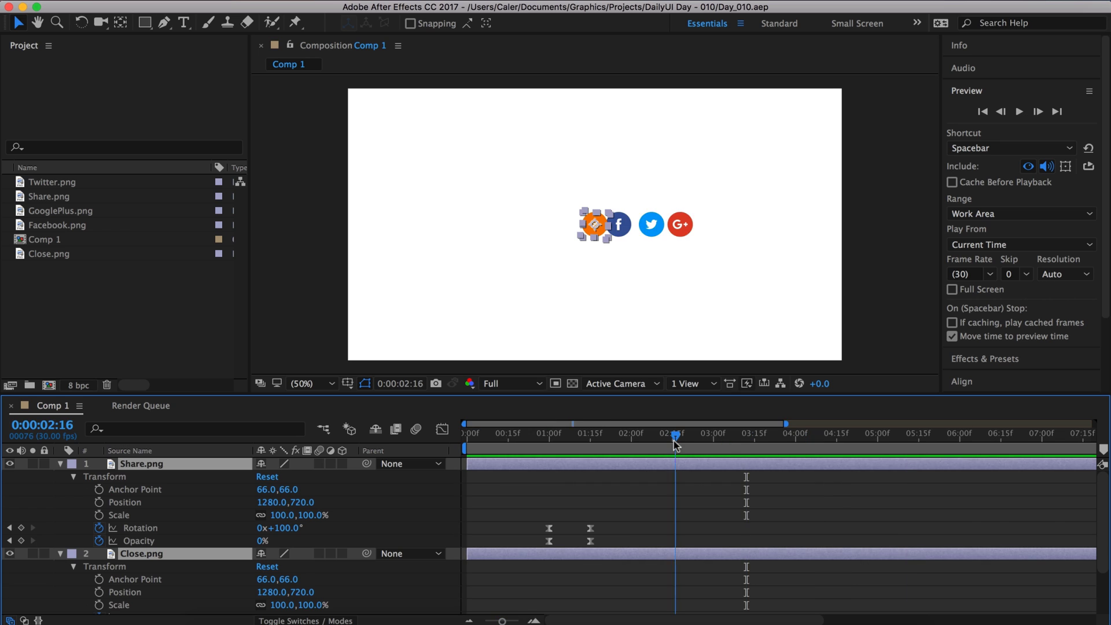
{"action": "left_click_drag", "start_coordinate": [674, 441], "coordinate": [671, 443]}
{"action": "scroll", "coordinate": [664, 463], "scroll_direction": "down", "scroll_amount": 3}
{"action": "key", "text": "ctrl+v"}
{"action": "right_click", "coordinate": [672, 579]}
{"action": "left_click", "coordinate": [984, 610]}
{"action": "scroll", "coordinate": [684, 497], "scroll_direction": "up", "scroll_amount": 1}
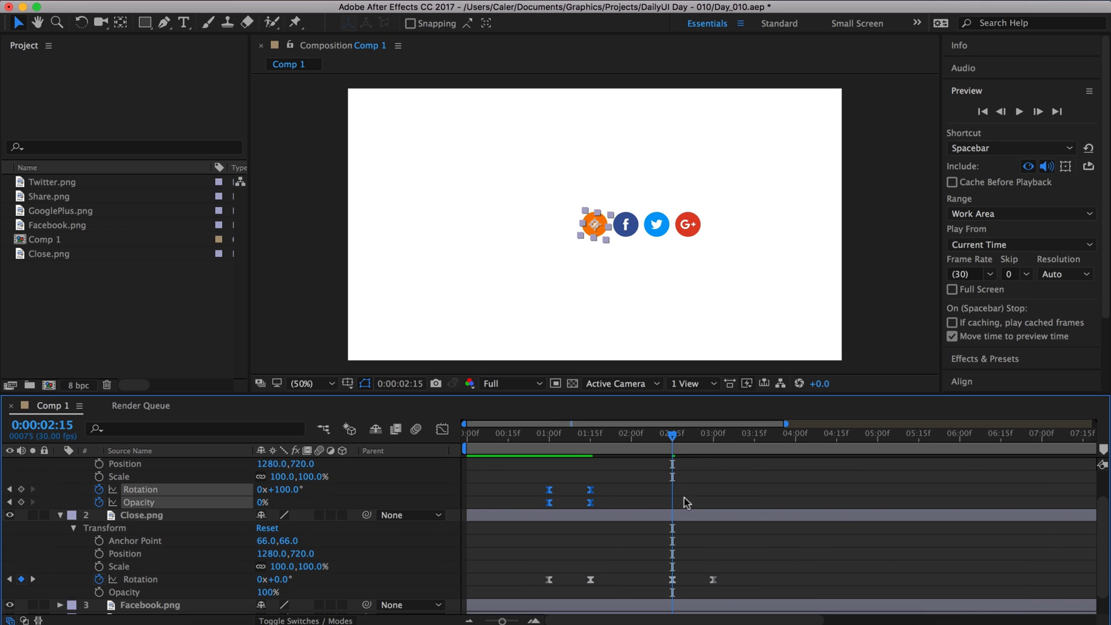
{"action": "right_click", "coordinate": [671, 502]}
{"action": "left_click", "coordinate": [984, 610]}
Show the Rotation and Opacity curves in the Graph Editor, save, and return to the start.
{"action": "left_click", "coordinate": [168, 521], "text": "shift"}
{"action": "key", "text": "shift+F3"}
{"action": "scroll", "coordinate": [738, 553], "scroll_direction": "up", "scroll_amount": 2}
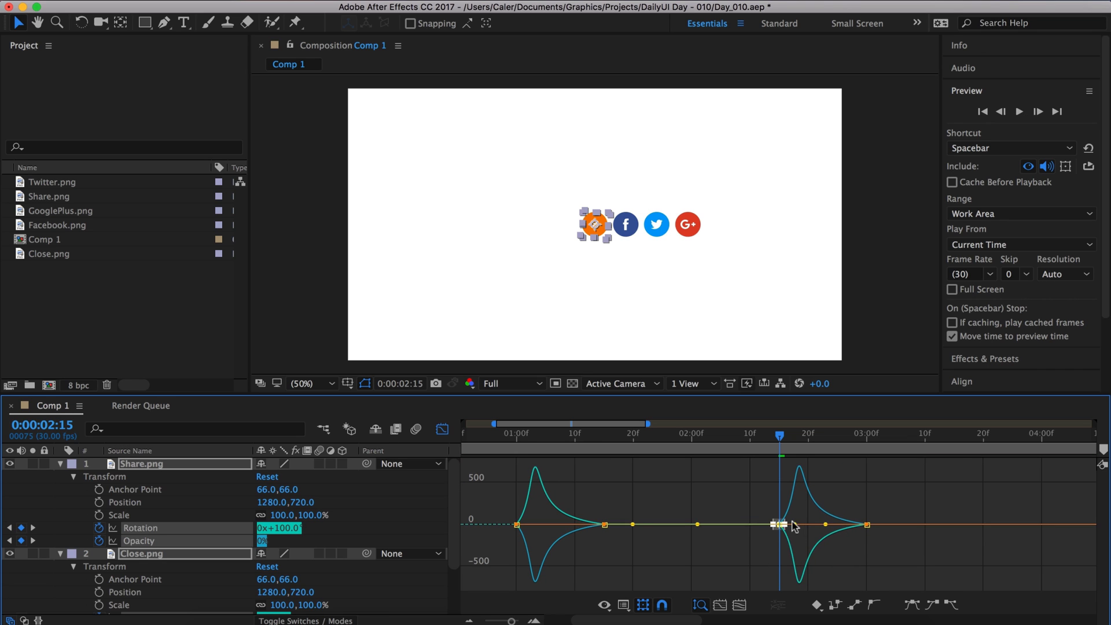
{"action": "key", "text": "shift+F3"}
{"action": "key", "text": "ctrl+s"}
{"action": "key", "text": "u"}
{"action": "key", "text": "Home"}
Set the composition duration to 0:00:03:00, preview the icons expanding from 1:15, and save.
{"action": "key", "text": "ctrl+k"}
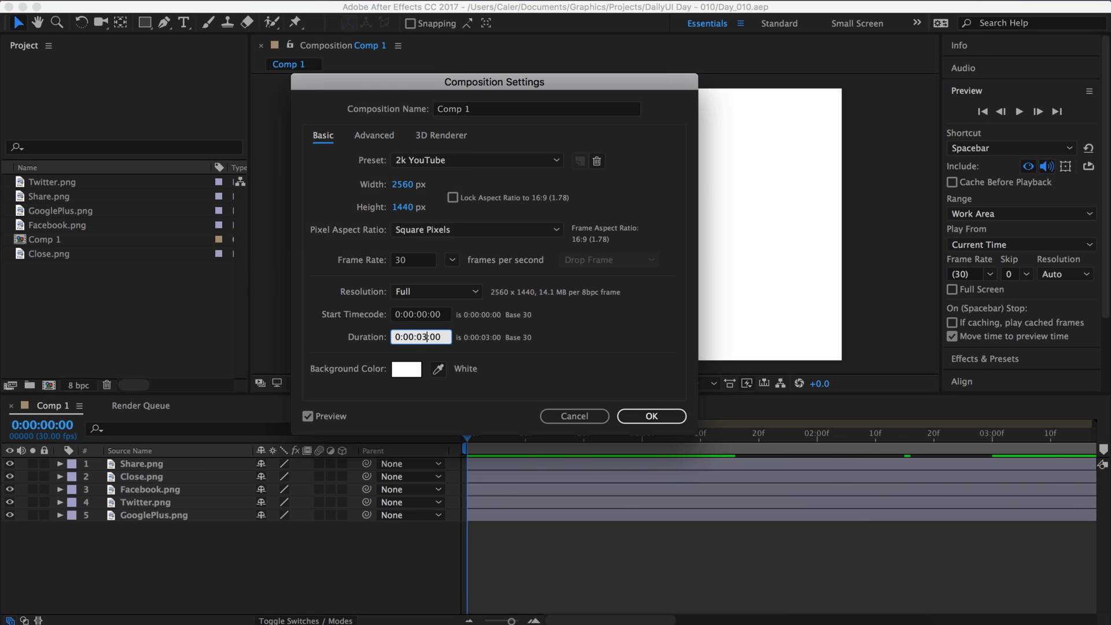
{"action": "key", "text": "Return"}
{"action": "left_click", "coordinate": [1020, 112]}
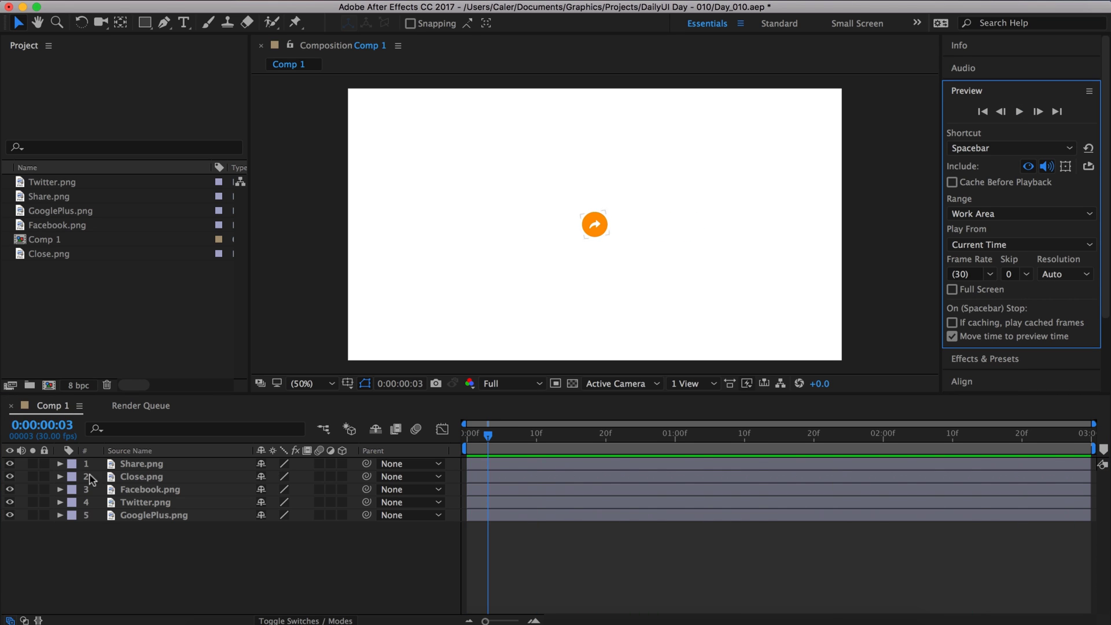
{"action": "left_click", "coordinate": [59, 476], "text": "ctrl"}
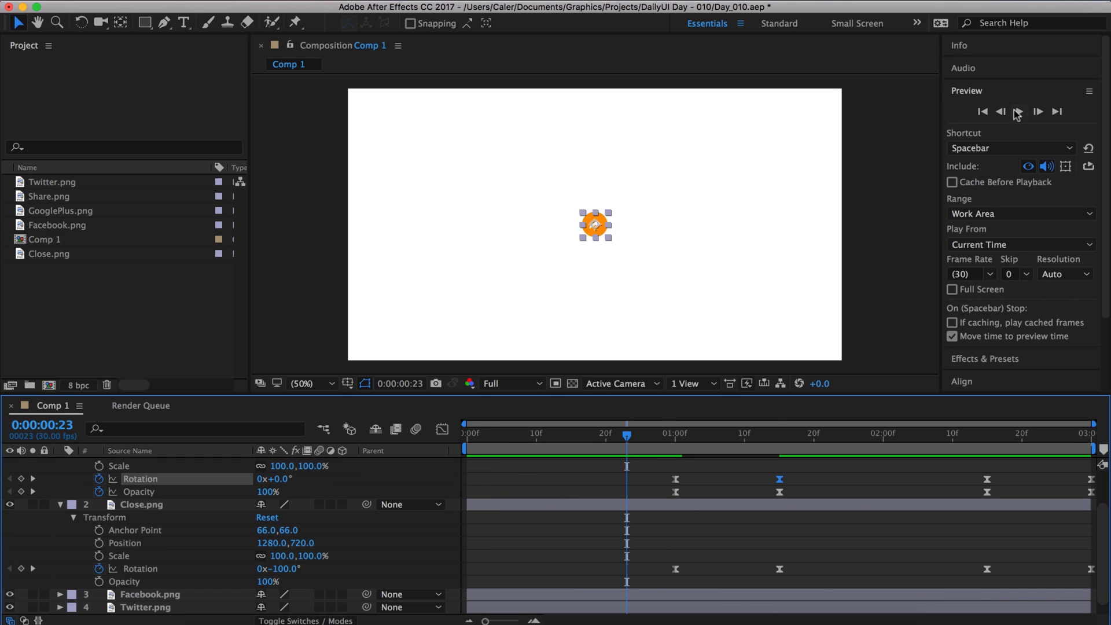
{"action": "left_click", "coordinate": [778, 441]}
{"action": "key", "text": "space"}
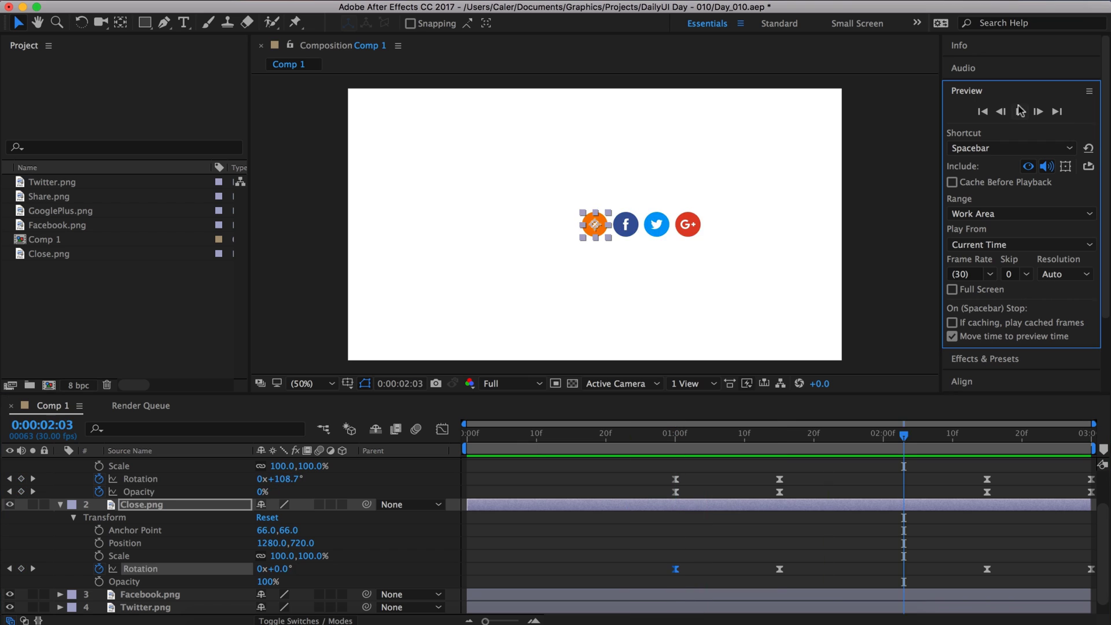
{"action": "left_click", "coordinate": [781, 442]}
{"action": "key", "text": "super+s"}
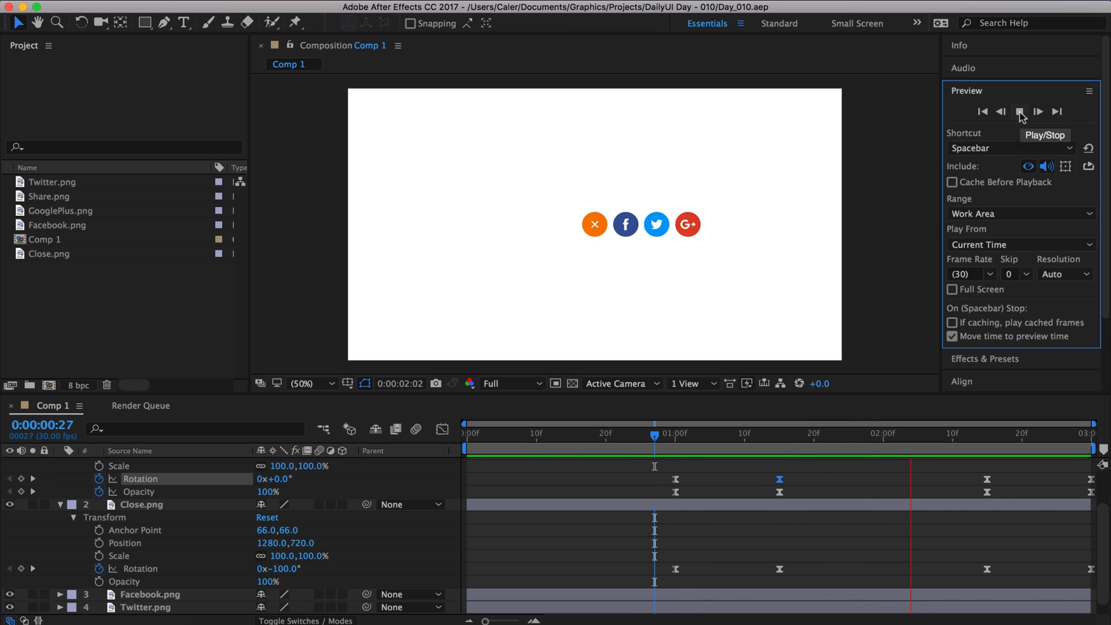
Play the preview from 2:15 to check the share and close spins reach 200°.
{"action": "left_click", "coordinate": [1019, 111]}
{"action": "left_click", "coordinate": [988, 447]}
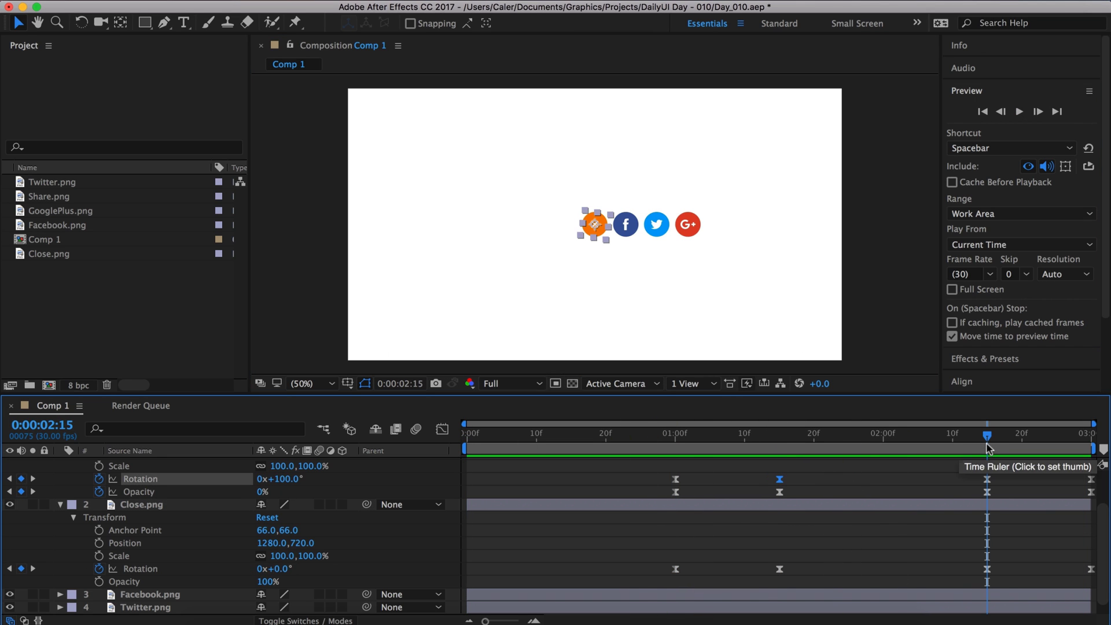
{"action": "left_click", "coordinate": [1019, 111]}
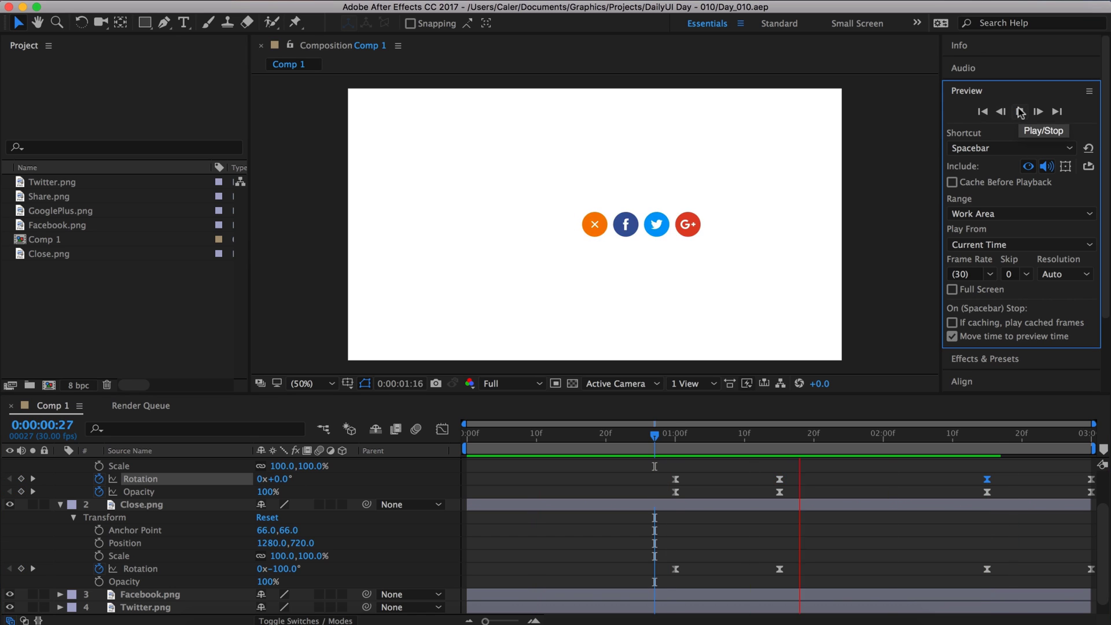
{"action": "left_click", "coordinate": [986, 448]}
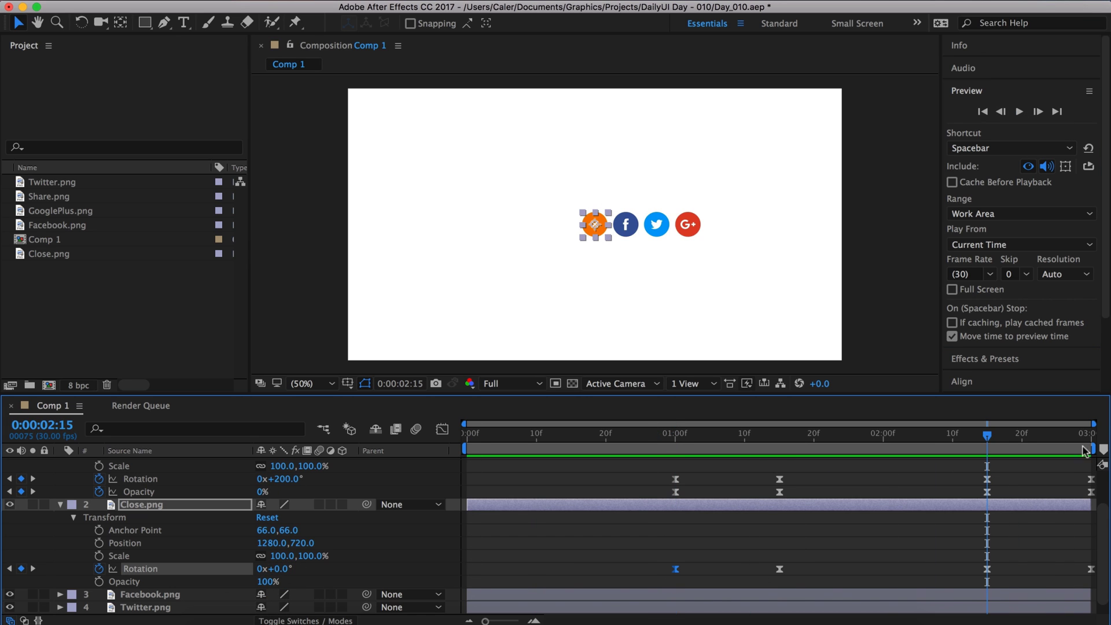
{"action": "left_click", "coordinate": [1016, 113]}
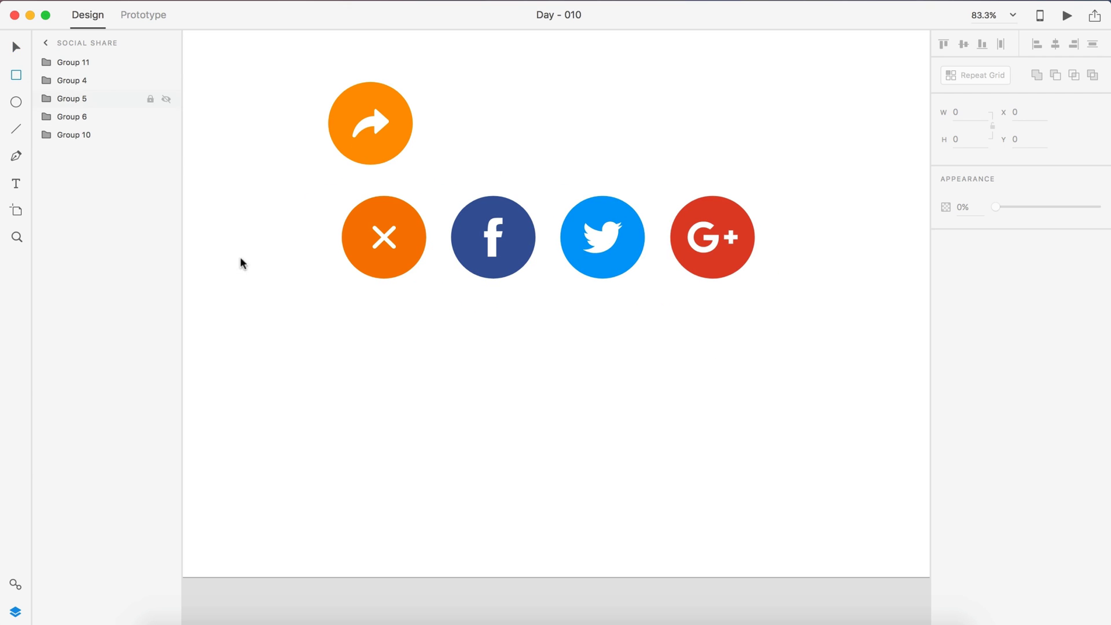
Draw the share card rectangle below the icons with a pale grey #F2F2F2 border.
{"action": "left_click_drag", "start_coordinate": [391, 310], "coordinate": [671, 469]}
{"action": "left_click", "coordinate": [969, 288]}
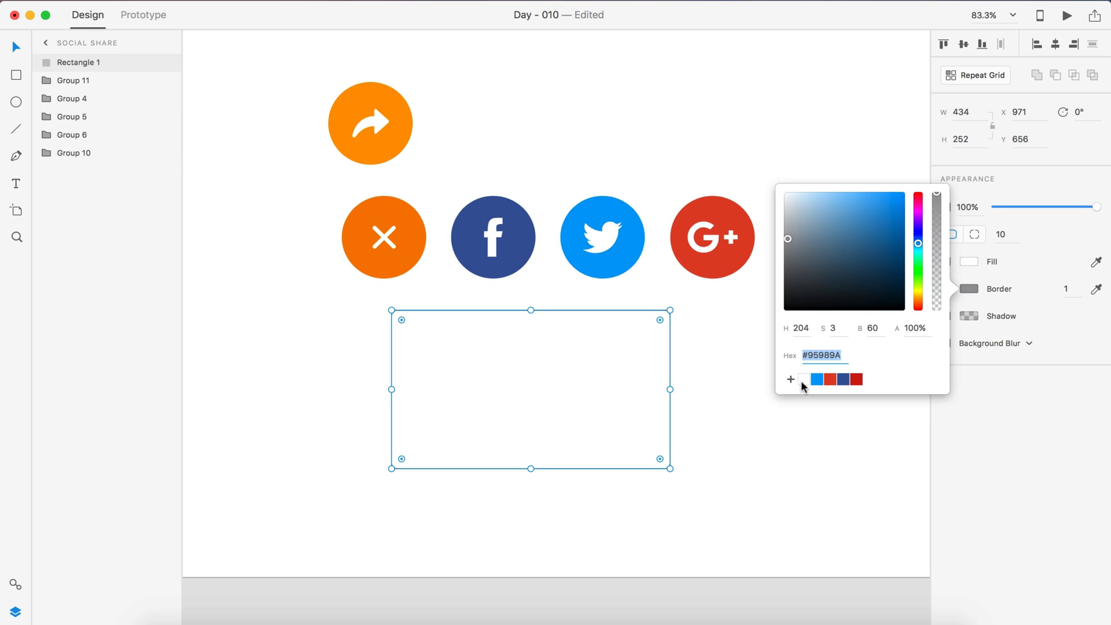
{"action": "left_click", "coordinate": [804, 379]}
Pen-draw a light-grey-bordered pointer triangle and place it on the card's top edge.
{"action": "key", "text": "Escape"}
{"action": "key", "text": "p"}
{"action": "left_click", "coordinate": [517, 348]}
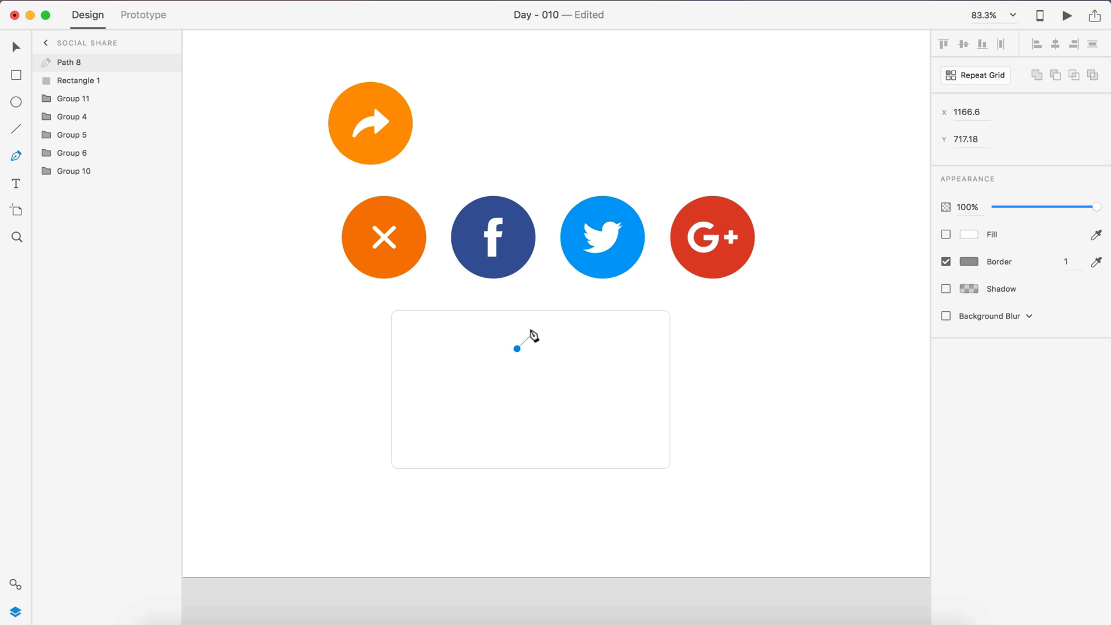
{"action": "key", "text": "Escape"}
{"action": "scroll", "coordinate": [514, 345], "scroll_direction": "up", "scroll_amount": 5}
{"action": "left_click", "coordinate": [514, 345]}
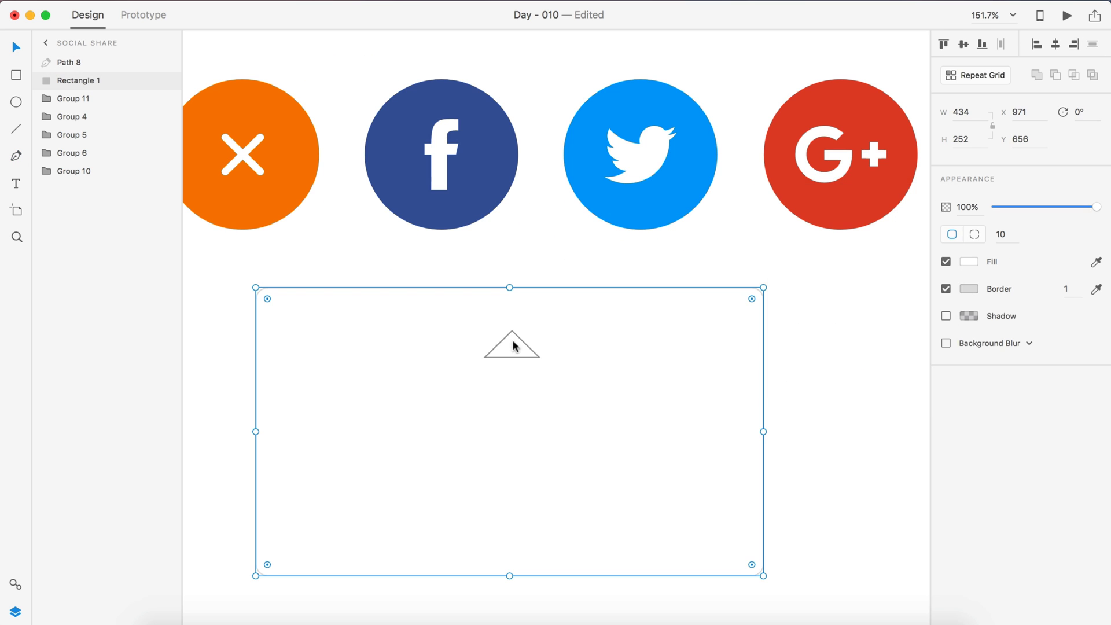
{"action": "left_click", "coordinate": [486, 358]}
{"action": "left_click", "coordinate": [969, 261]}
{"action": "left_click_drag", "start_coordinate": [512, 347], "coordinate": [516, 293]}
Bring the card in front of the triangle, group them, and move the group under Facebook.
{"action": "left_click", "coordinate": [548, 288]}
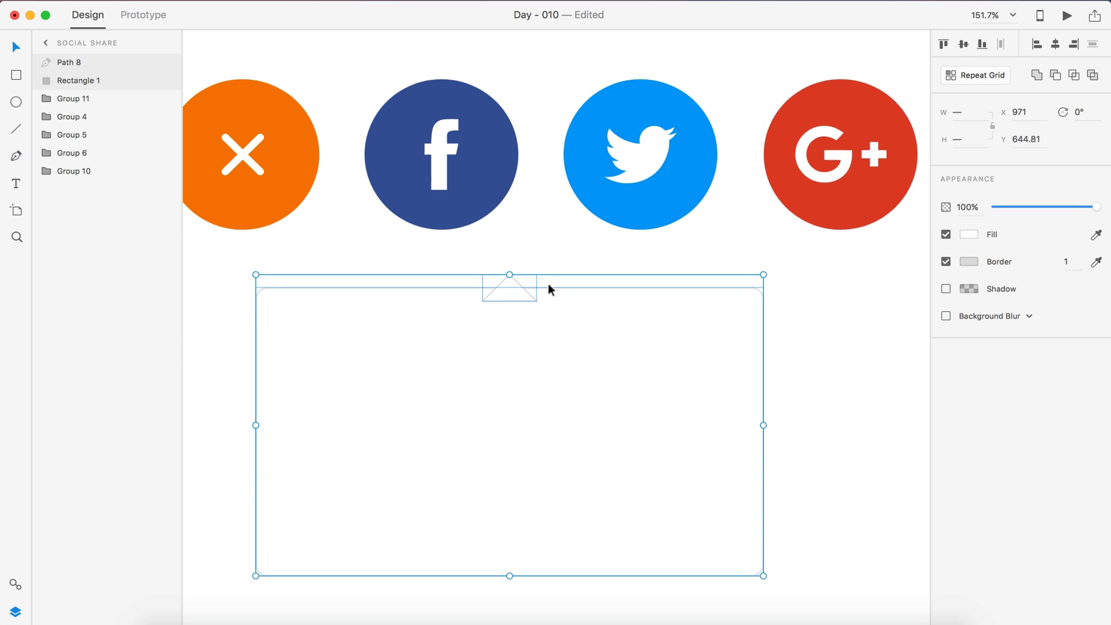
{"action": "key", "text": "super+shift+bracketright"}
{"action": "key", "text": "Escape"}
{"action": "key", "text": "super+0"}
{"action": "left_click", "coordinate": [589, 341]}
{"action": "key", "text": "super+0"}
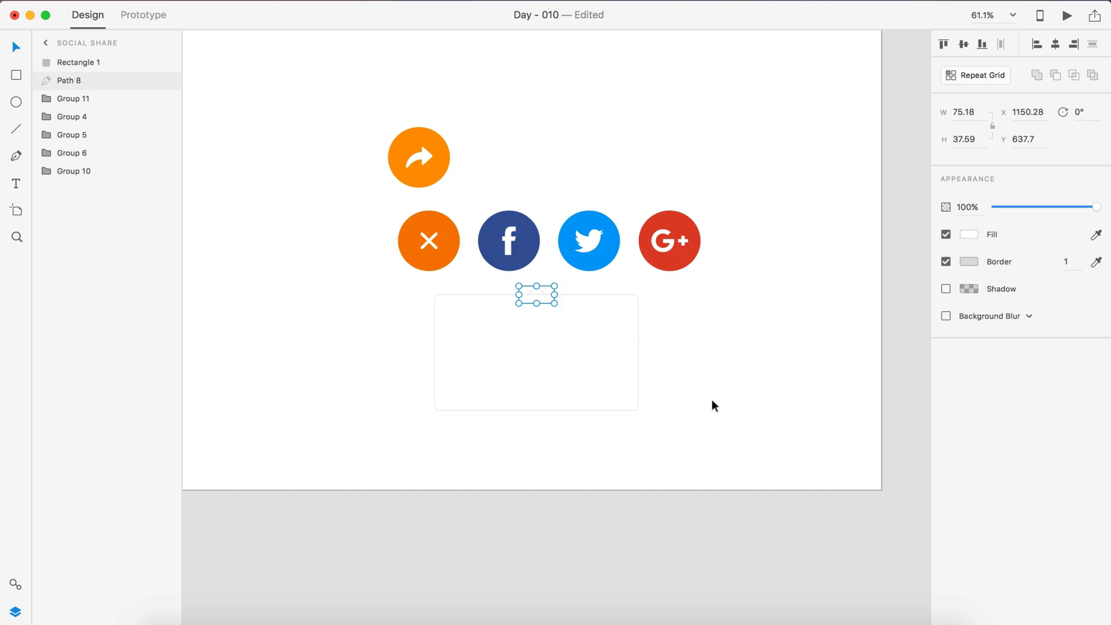
{"action": "left_click", "coordinate": [636, 377]}
{"action": "left_click", "coordinate": [533, 292], "text": "shift"}
{"action": "key", "text": "super+g"}
{"action": "left_click_drag", "start_coordinate": [586, 365], "coordinate": [558, 365]}
Add a blue 'Facebook' title text at the card's left.
{"action": "scroll", "coordinate": [523, 368], "scroll_direction": "up", "scroll_amount": 5}
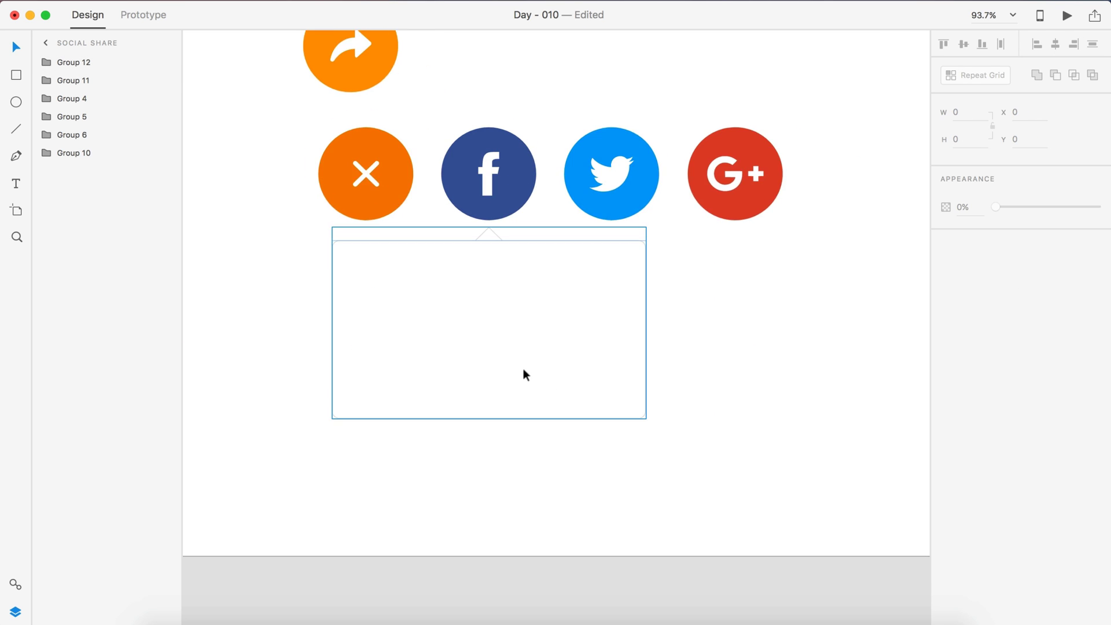
{"action": "key", "text": "t"}
{"action": "left_click", "coordinate": [317, 271]}
{"action": "type", "text": "Facebook"}
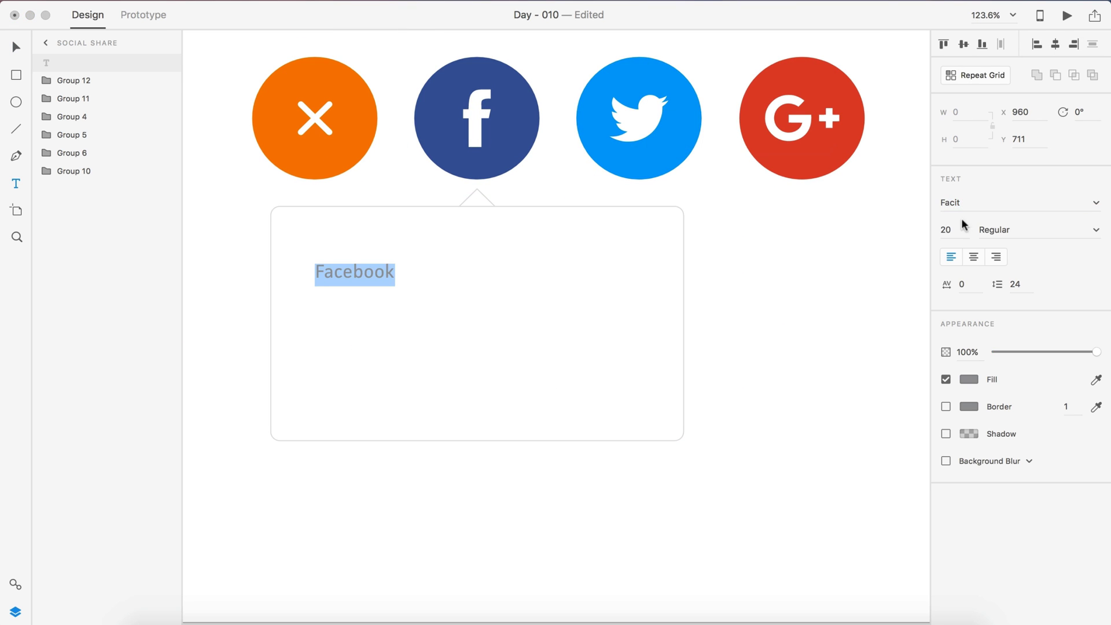
{"action": "left_click", "coordinate": [969, 379]}
{"action": "left_click", "coordinate": [831, 467]}
{"action": "key", "text": "Escape"}
{"action": "scroll", "coordinate": [724, 243], "scroll_direction": "up", "scroll_amount": 3}
{"action": "mouse_move", "coordinate": [324, 232]}
{"action": "left_mouse_down"}
{"action": "mouse_move", "coordinate": [268, 216]}
{"action": "mouse_move", "coordinate": [290, 236]}
{"action": "left_mouse_up"}
{"action": "scroll", "coordinate": [787, 265], "scroll_direction": "down", "scroll_amount": 3}
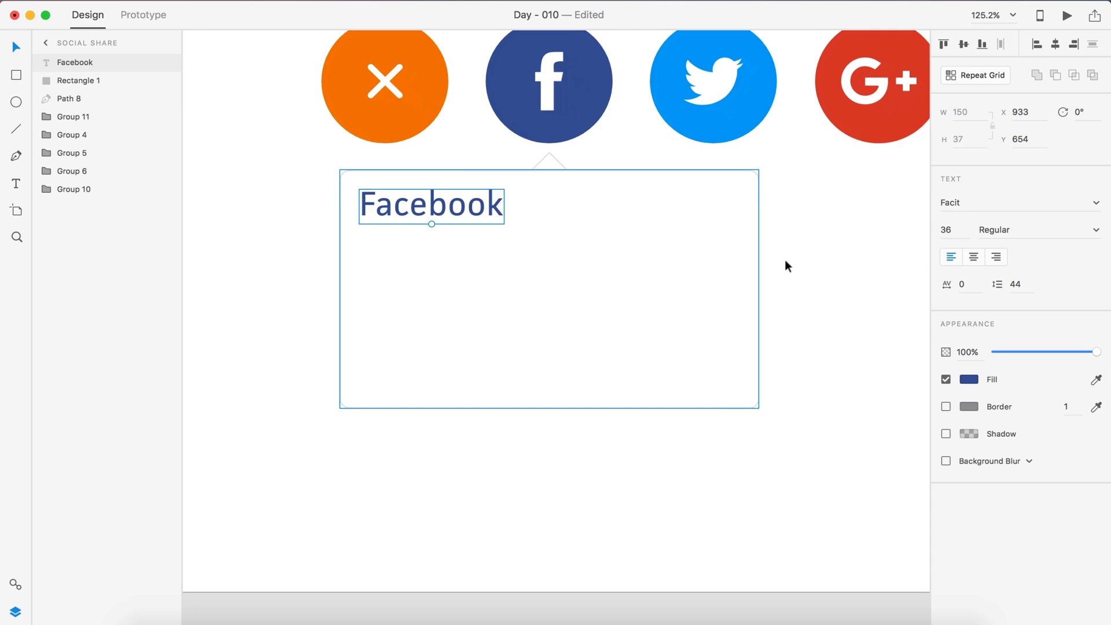
Duplicate the title to the right, change it to '25k', and right-align it.
{"action": "left_click", "coordinate": [787, 266]}
{"action": "double_click", "coordinate": [620, 205]}
{"action": "left_click_drag", "start_coordinate": [405, 205], "coordinate": [708, 204]}
{"action": "type", "text": "25k"}
{"action": "key", "text": "ctrl+shift+r"}
Group the two header texts, centre them in the card, and narrow the card evenly.
{"action": "left_click_drag", "start_coordinate": [415, 209], "coordinate": [442, 210]}
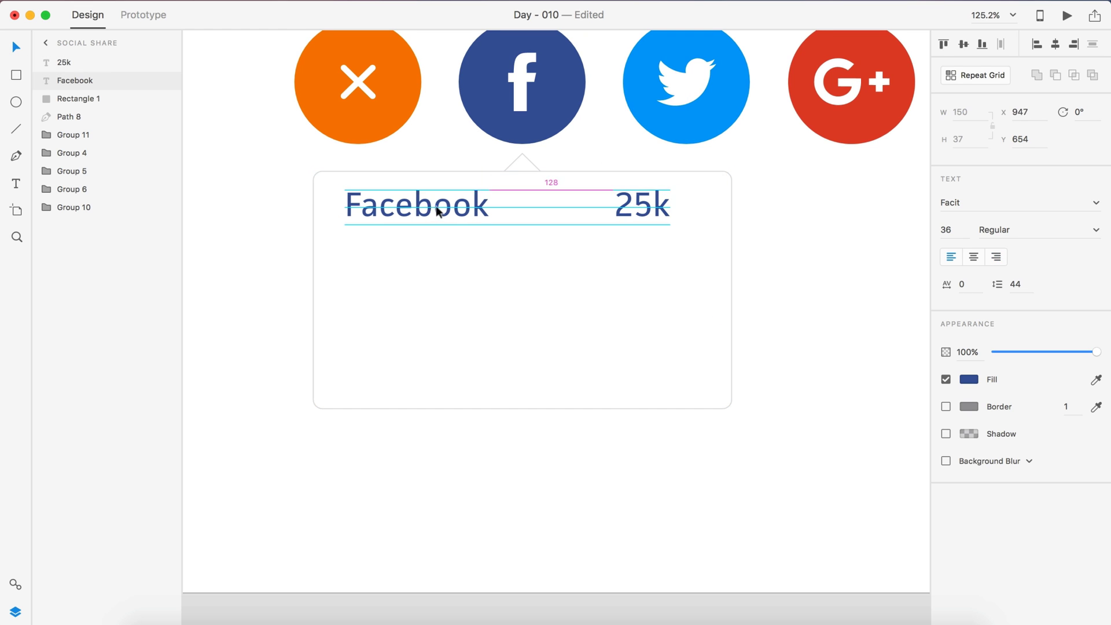
{"action": "left_click_drag", "start_coordinate": [679, 210], "coordinate": [644, 209]}
{"action": "left_click", "coordinate": [472, 205], "text": "shift"}
{"action": "key", "text": "ctrl+g"}
{"action": "left_click", "coordinate": [521, 348], "text": "shift"}
{"action": "key", "text": "shift+c"}
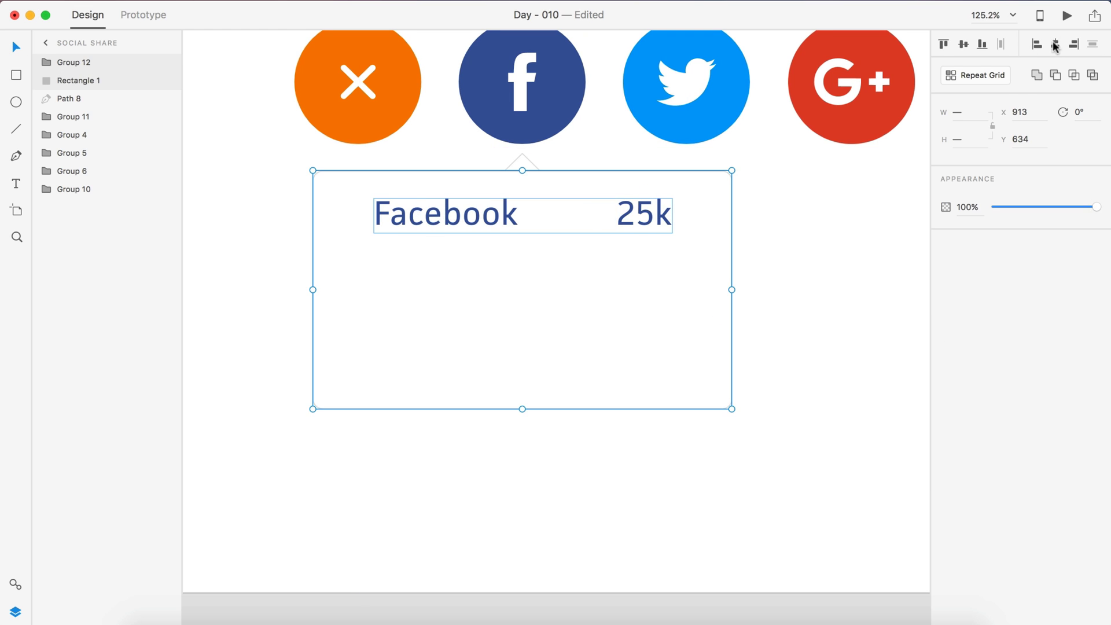
{"action": "left_click", "coordinate": [521, 347]}
{"action": "left_click_drag", "start_coordinate": [732, 289], "coordinate": [705, 289]}
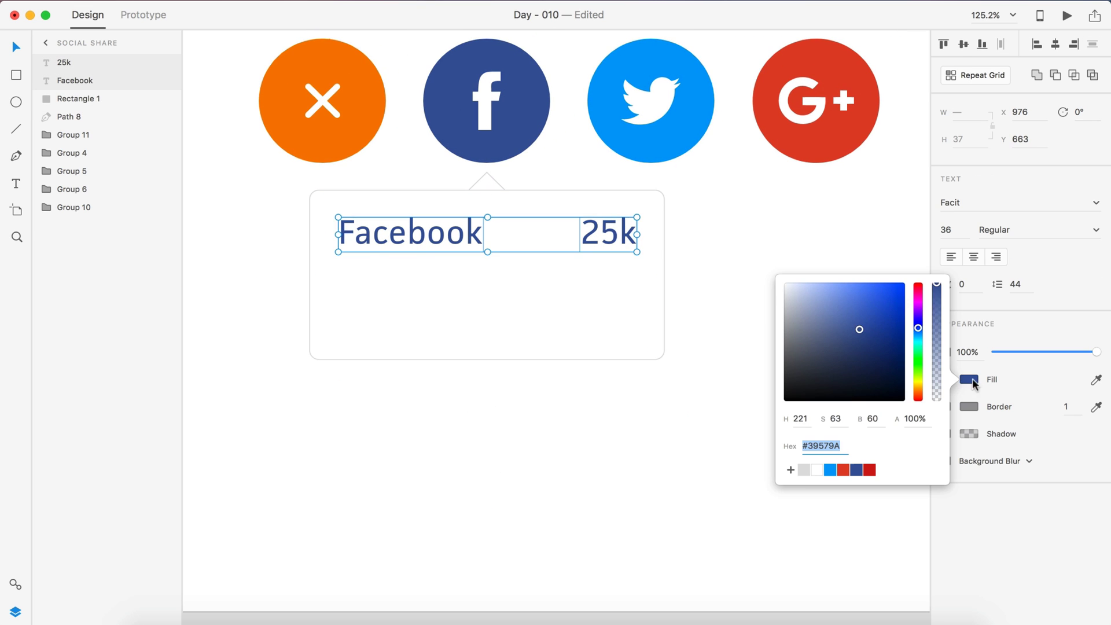
{"action": "left_click", "coordinate": [786, 302]}
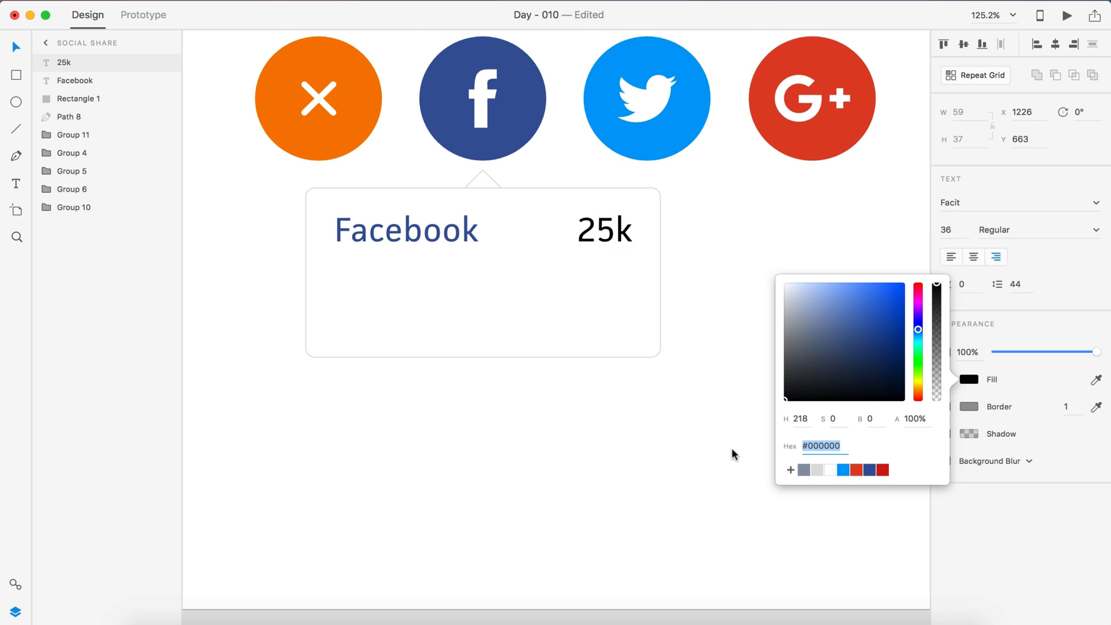
Draw a pill-shaped field below the header with corner radius 100 and #F5F5F5 fill.
{"action": "left_click", "coordinate": [15, 80]}
{"action": "left_click_drag", "start_coordinate": [335, 274], "coordinate": [632, 317]}
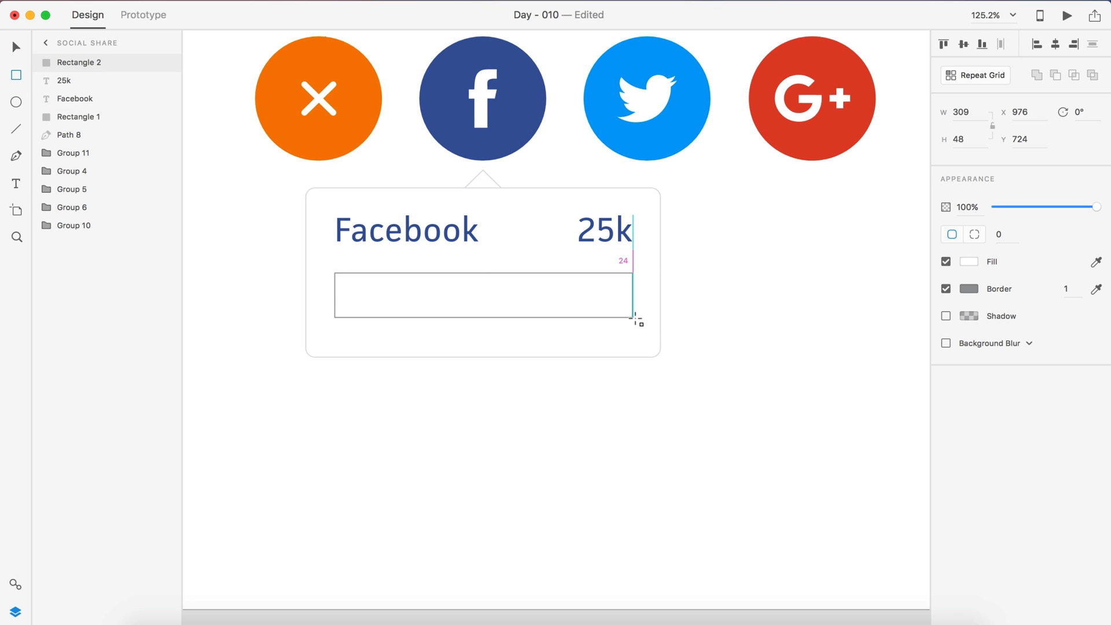
{"action": "left_click_drag", "start_coordinate": [503, 278], "coordinate": [503, 289]}
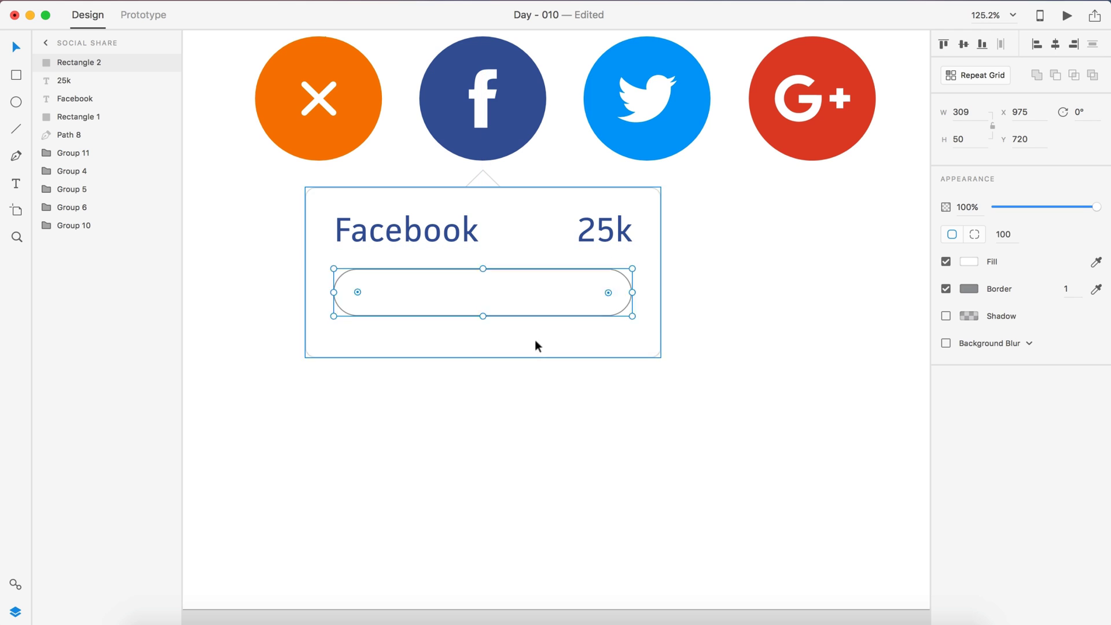
{"action": "left_click", "coordinate": [483, 293]}
{"action": "left_click", "coordinate": [968, 262]}
{"action": "left_click", "coordinate": [784, 178]}
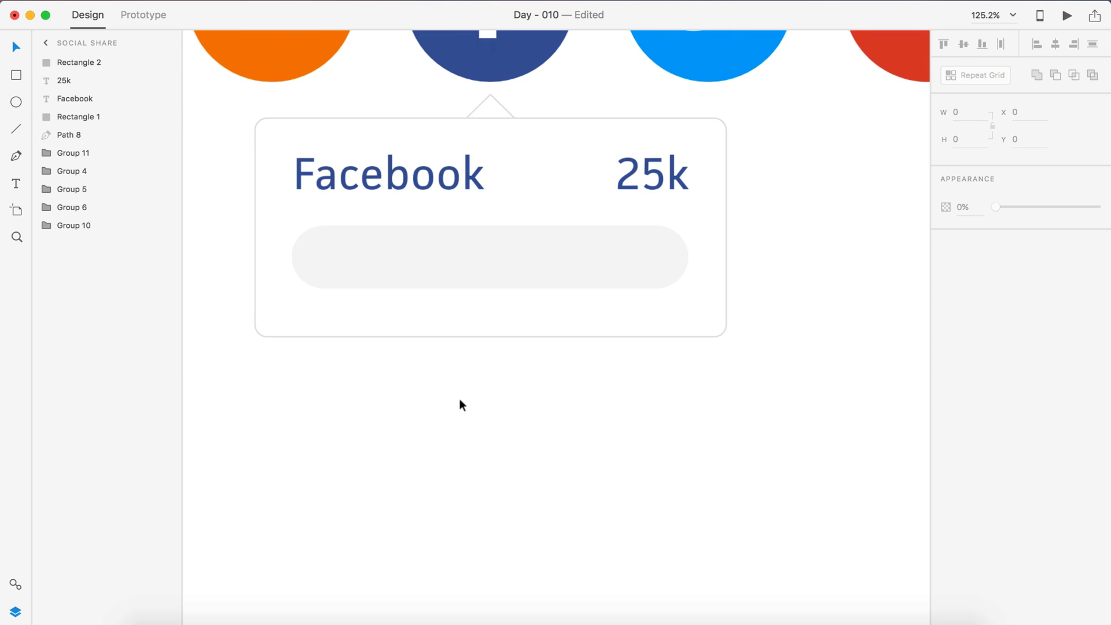
Type a sample facebook.com share URL inside the grey field, aligned with the count.
{"action": "key", "text": "t"}
{"action": "left_click", "coordinate": [357, 249]}
{"action": "type", "text": "H"}
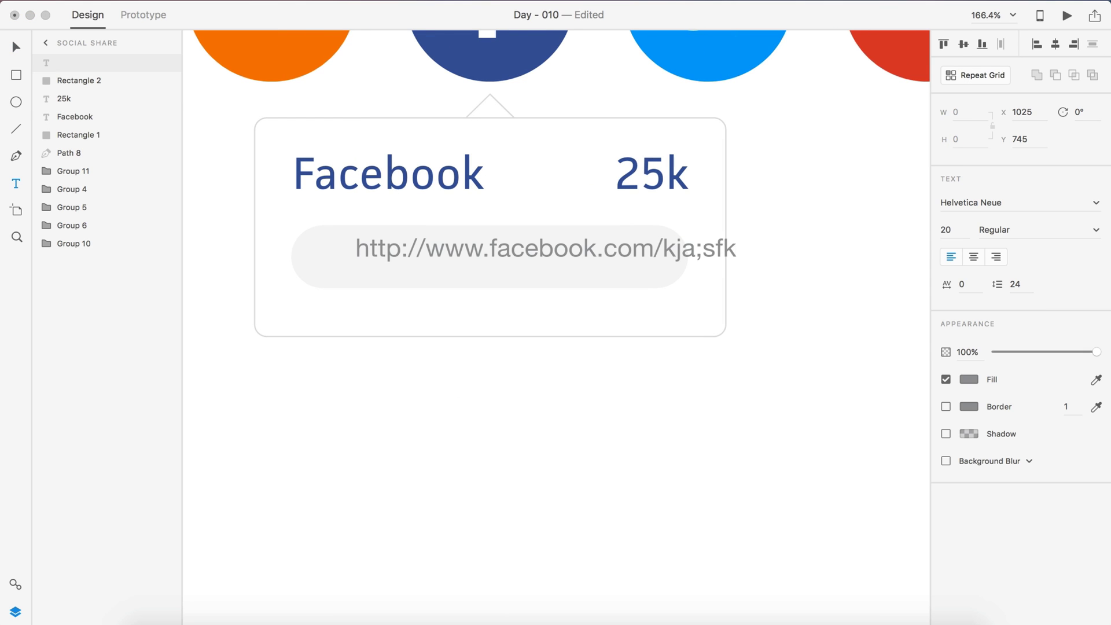
{"action": "key", "text": "BackSpace"}
{"action": "key", "text": "BackSpace"}
{"action": "key", "text": "BackSpace"}
{"action": "type", "text": "5J"}
{"action": "key", "text": "Escape"}
{"action": "left_click_drag", "start_coordinate": [445, 258], "coordinate": [430, 258]}
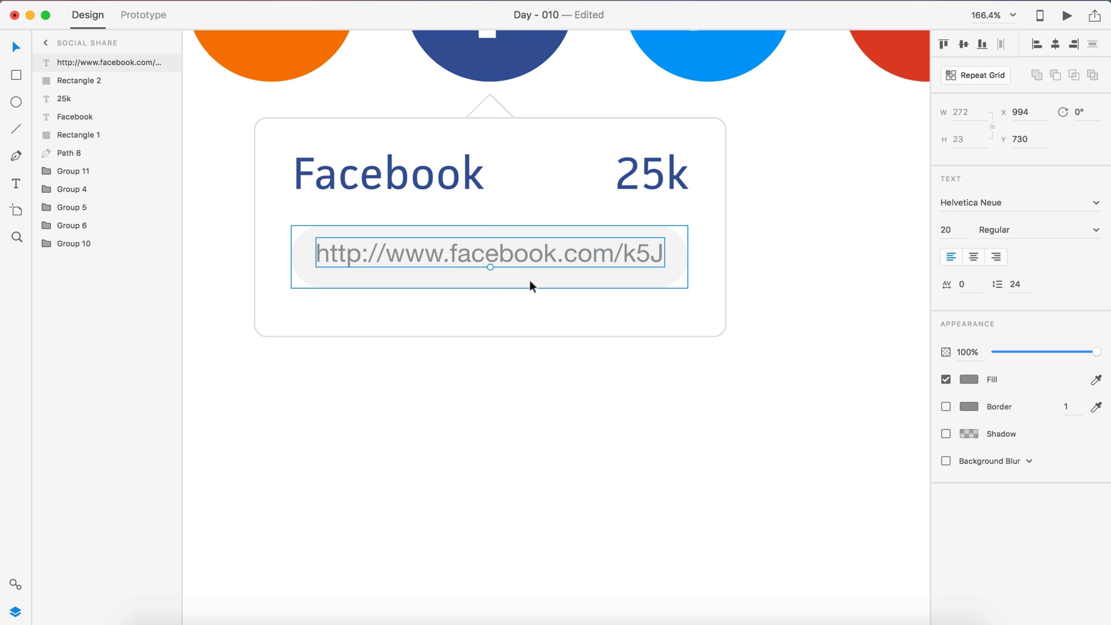
{"action": "left_click", "coordinate": [531, 283]}
{"action": "left_click", "coordinate": [863, 241]}
{"action": "key", "text": "super+0"}
{"action": "scroll", "coordinate": [542, 419], "scroll_direction": "up", "scroll_amount": 3}
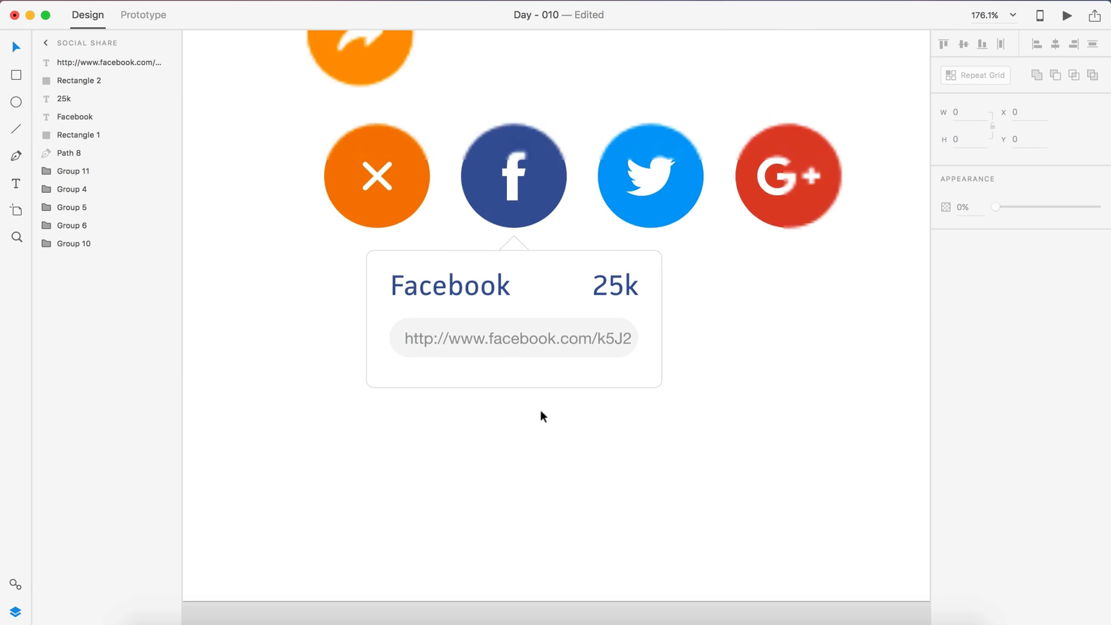
{"action": "scroll", "coordinate": [697, 405], "scroll_direction": "down", "scroll_amount": 4}
{"action": "scroll", "coordinate": [676, 380], "scroll_direction": "up", "scroll_amount": 2}
{"action": "scroll", "coordinate": [634, 411], "scroll_direction": "up", "scroll_amount": 5}
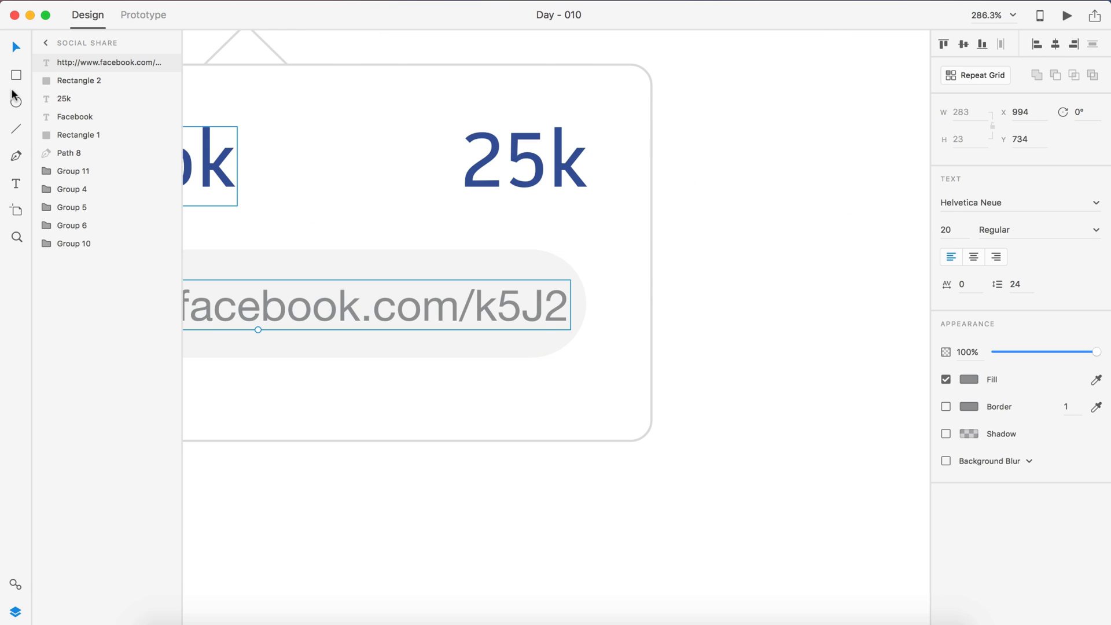
Draw a small borderless rectangle block after the link text in the field.
{"action": "key", "text": "r"}
{"action": "left_click_drag", "start_coordinate": [545, 267], "coordinate": [570, 335]}
{"action": "left_click", "coordinate": [968, 289]}
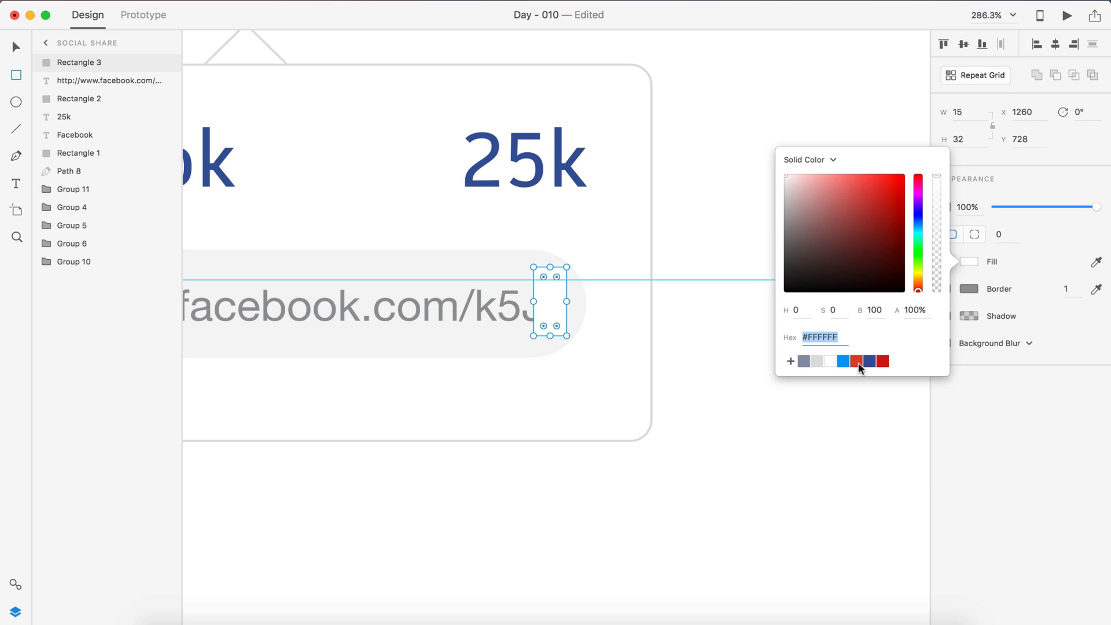
{"action": "left_click", "coordinate": [945, 289]}
{"action": "scroll", "coordinate": [774, 410], "scroll_direction": "right", "scroll_amount": 5}
{"action": "scroll", "coordinate": [774, 410], "scroll_direction": "down", "scroll_amount": 5}
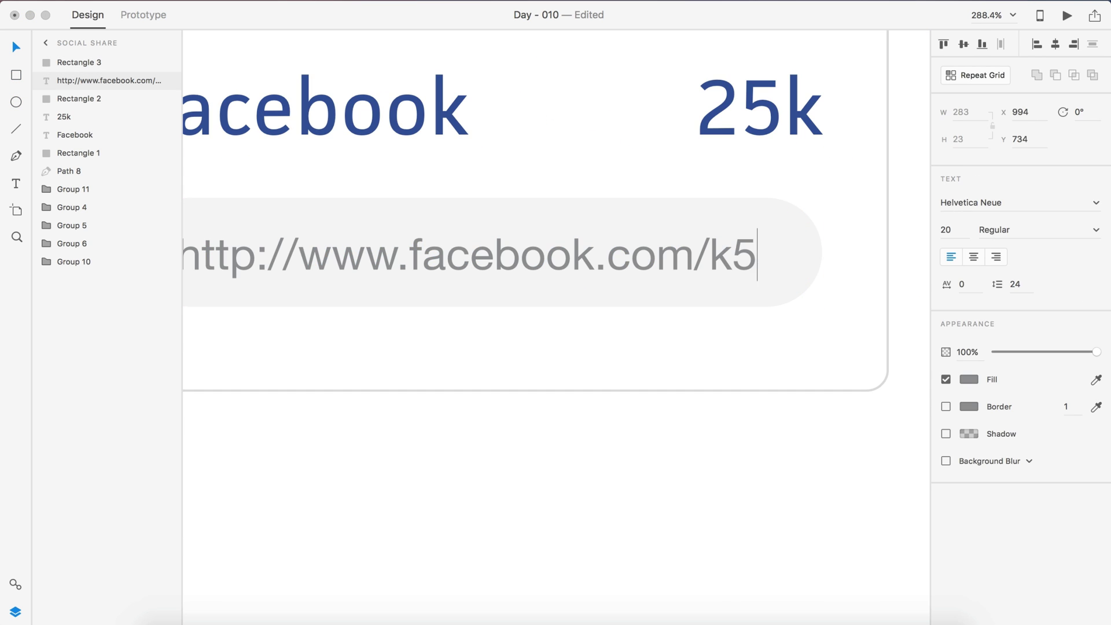
{"action": "left_click", "coordinate": [660, 320]}
{"action": "left_click", "coordinate": [626, 468]}
Try new fonts (Mr Eaves, Proxima Nova) on the Facebook heading and 25k text.
{"action": "scroll", "coordinate": [675, 362], "scroll_direction": "up", "scroll_amount": 3}
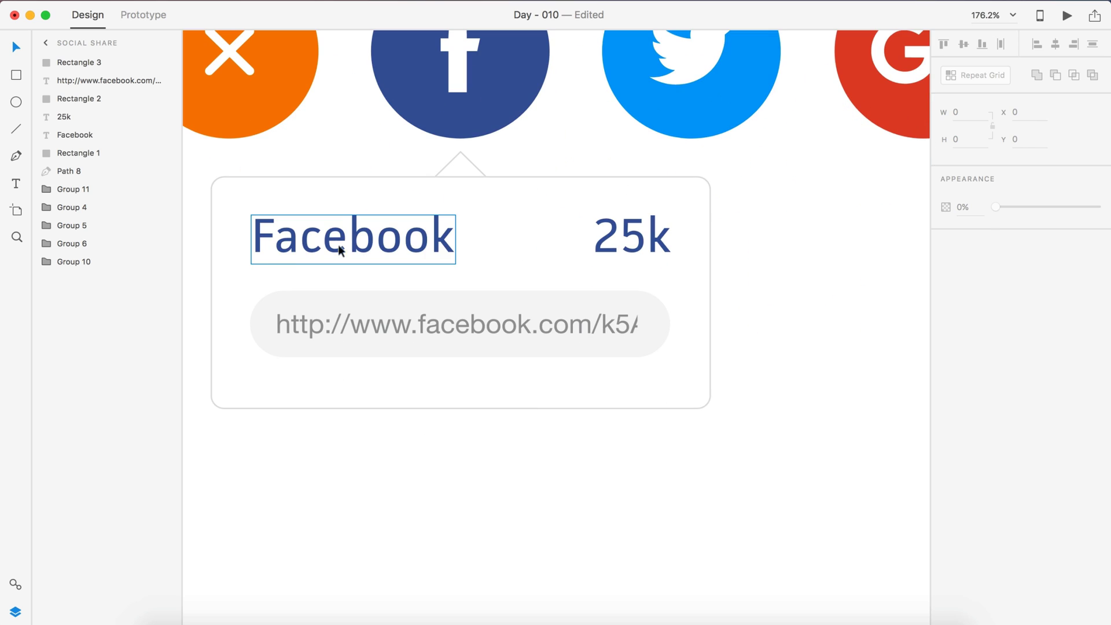
{"action": "left_click", "coordinate": [347, 249]}
{"action": "key", "text": "Tab"}
{"action": "left_click", "coordinate": [852, 275]}
{"action": "left_click_drag", "start_coordinate": [852, 276], "coordinate": [243, 243]}
{"action": "left_click", "coordinate": [984, 202]}
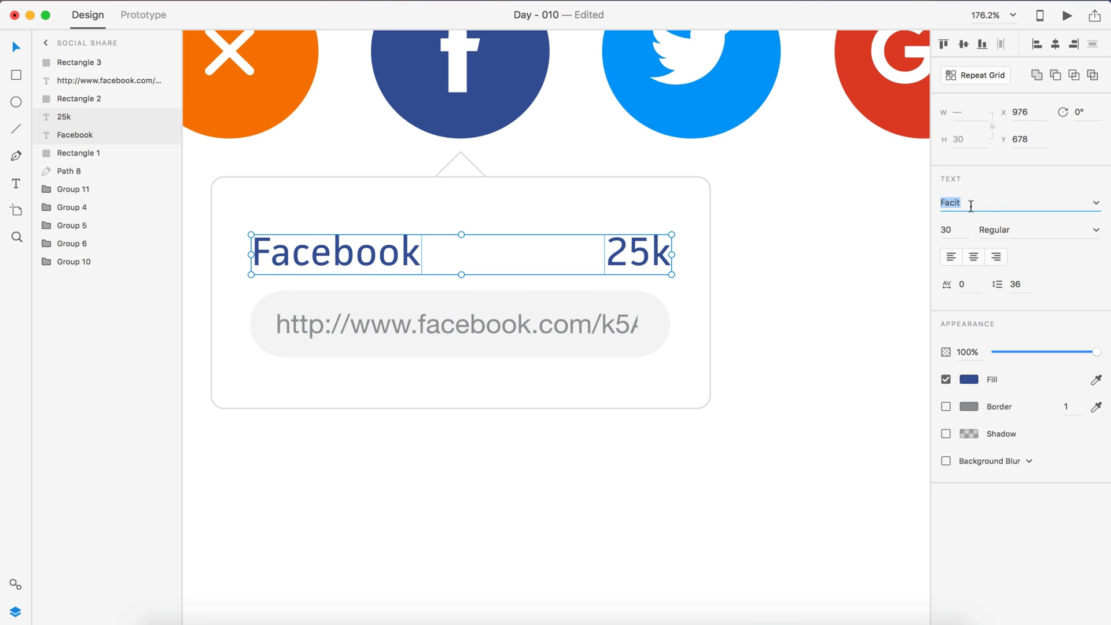
{"action": "type", "text": "Mr EavesFacit"}
{"action": "left_click", "coordinate": [987, 215]}
{"action": "type", "text": "Proxima Nova"}
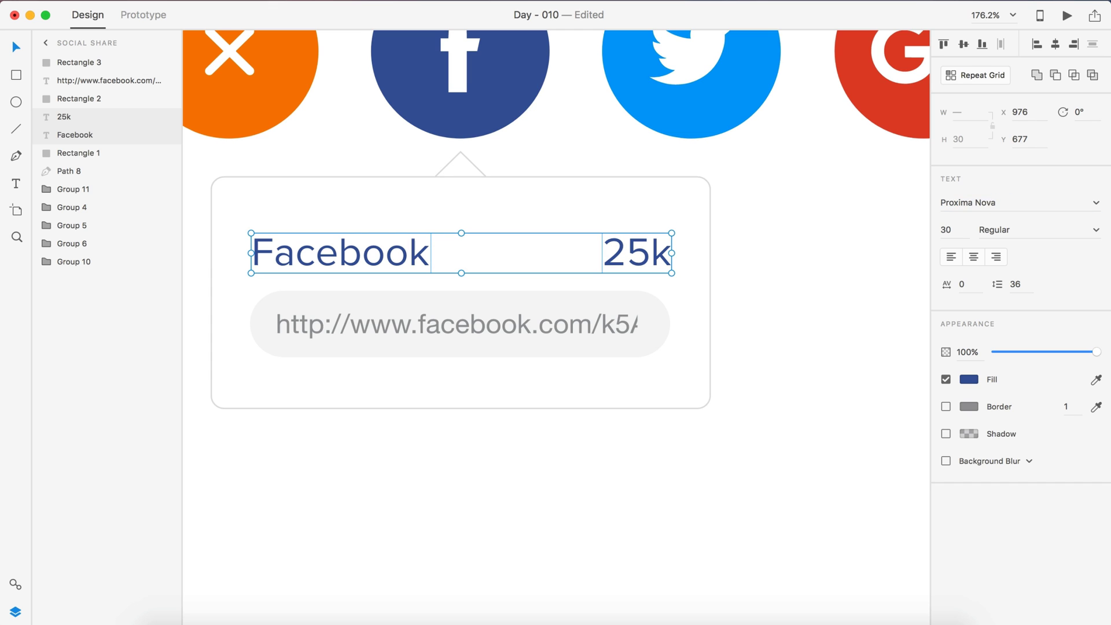
Inspect the card's URL text and the small shape at its end.
{"action": "left_click", "coordinate": [458, 324]}
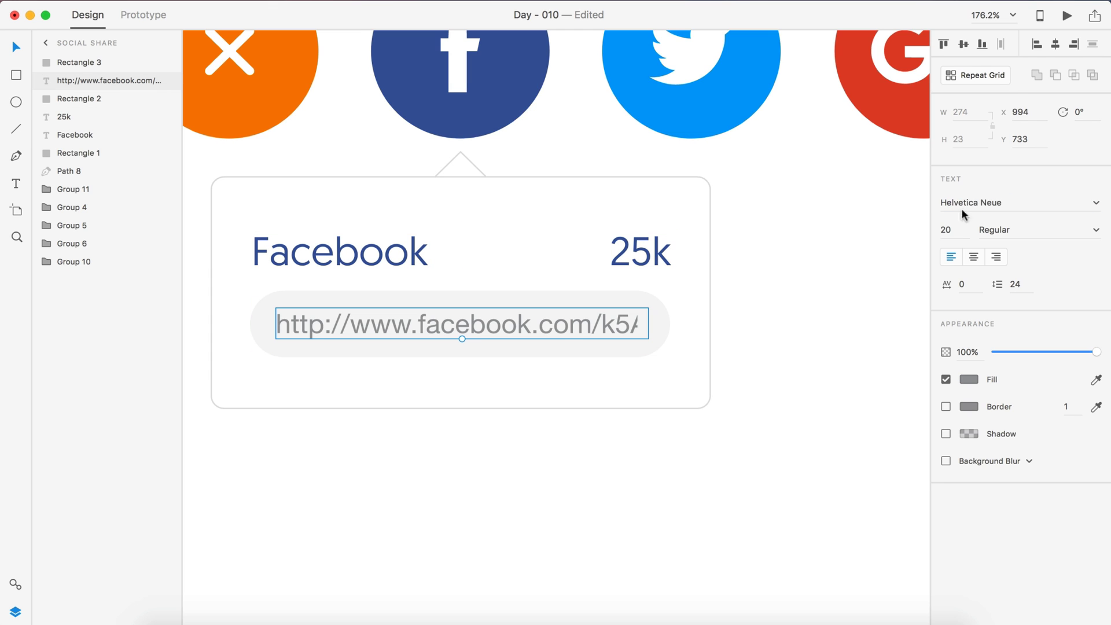
{"action": "scroll", "coordinate": [526, 323], "scroll_direction": "up", "scroll_amount": 5}
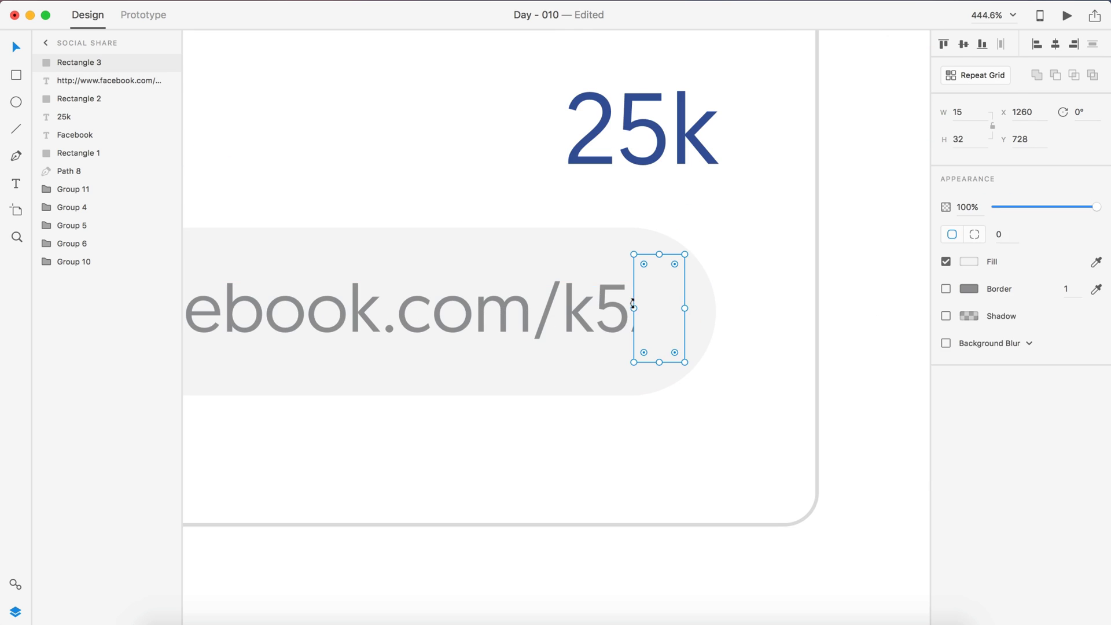
{"action": "scroll", "coordinate": [877, 308], "scroll_direction": "down", "scroll_amount": 4}
{"action": "left_click", "coordinate": [878, 308]}
{"action": "scroll", "coordinate": [838, 156], "scroll_direction": "down", "scroll_amount": 2}
{"action": "left_click", "coordinate": [758, 399]}
Group the Facebook heading, 25k text, triangle and card background into one group.
{"action": "left_click", "coordinate": [496, 295]}
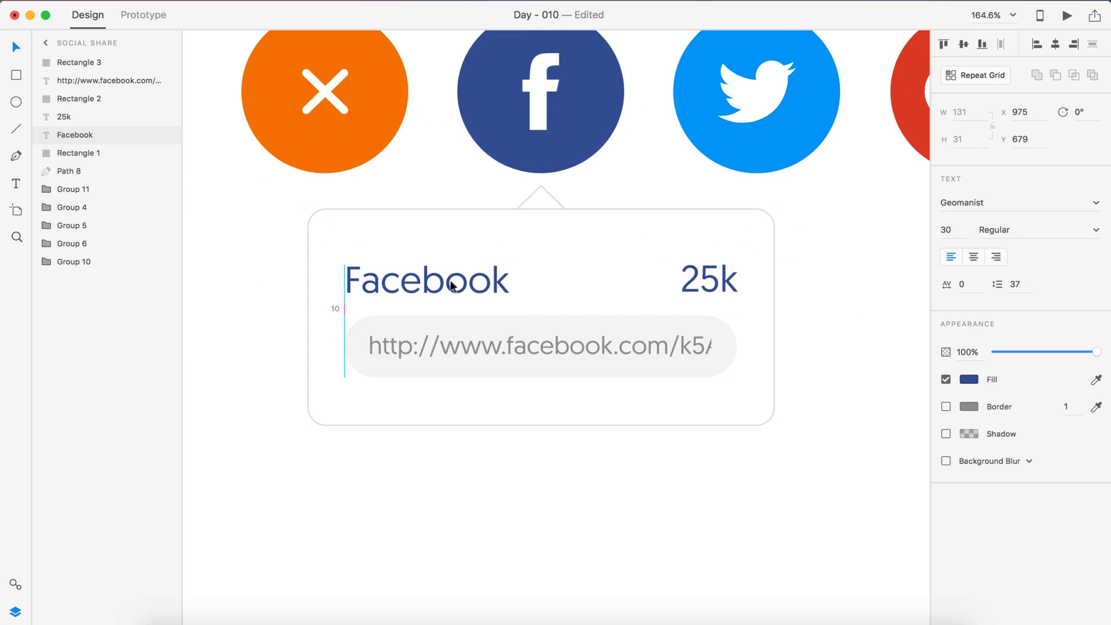
{"action": "left_click", "coordinate": [704, 263]}
{"action": "scroll", "coordinate": [674, 367], "scroll_direction": "down", "scroll_amount": 2}
{"action": "left_click", "coordinate": [674, 367]}
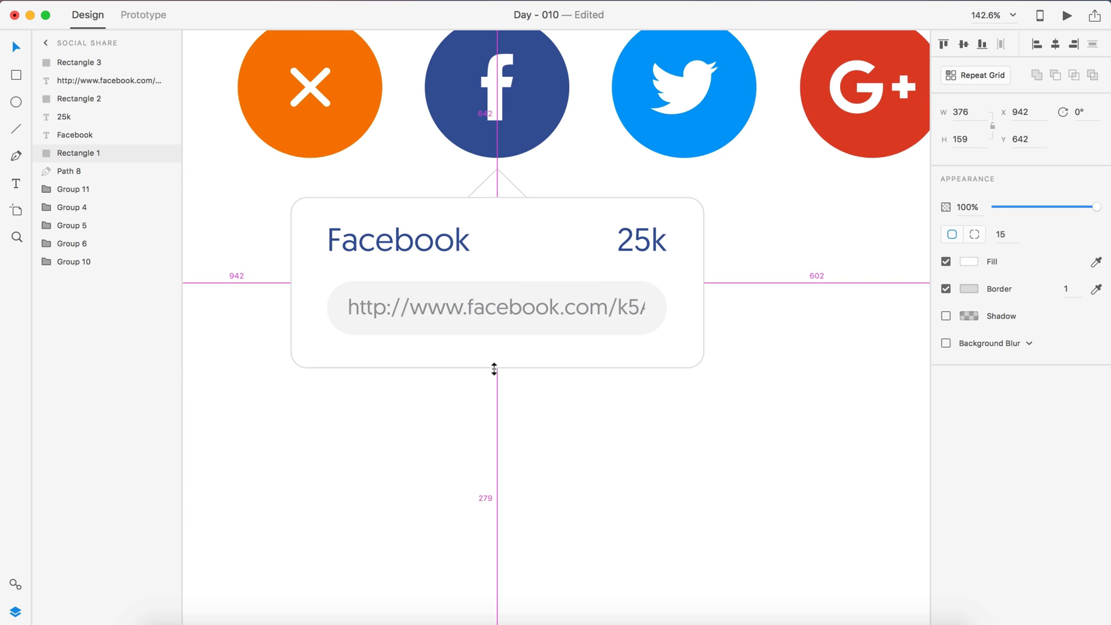
{"action": "left_click", "coordinate": [505, 184]}
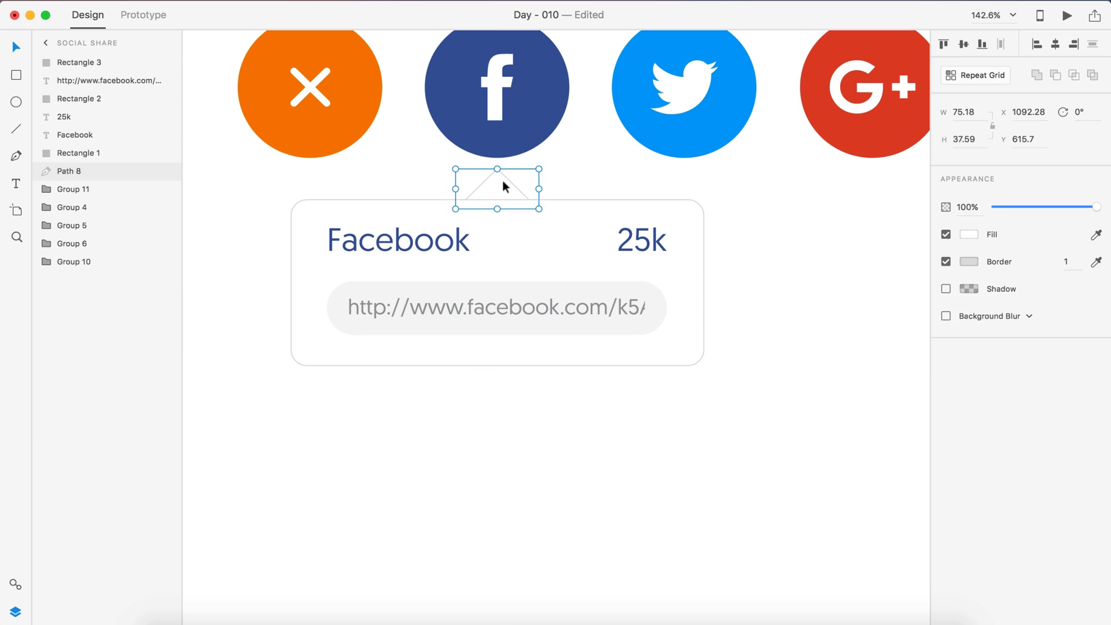
{"action": "scroll", "coordinate": [486, 330], "scroll_direction": "down", "scroll_amount": 1}
{"action": "left_click", "coordinate": [586, 280], "text": "shift"}
{"action": "key", "text": "super+g"}
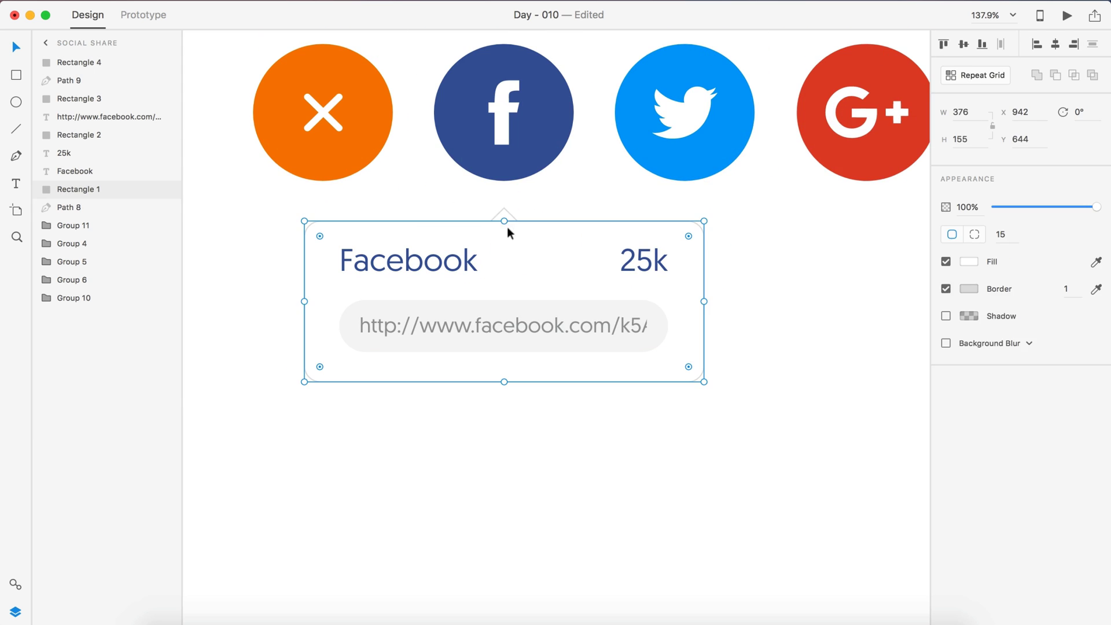
Nudge the grouped card up about 19 px and export it as a PNG.
{"action": "left_click", "coordinate": [837, 347]}
{"action": "scroll", "coordinate": [836, 347], "scroll_direction": "down", "scroll_amount": 3}
{"action": "left_click_drag", "start_coordinate": [549, 330], "coordinate": [549, 319]}
{"action": "left_click", "coordinate": [527, 446]}
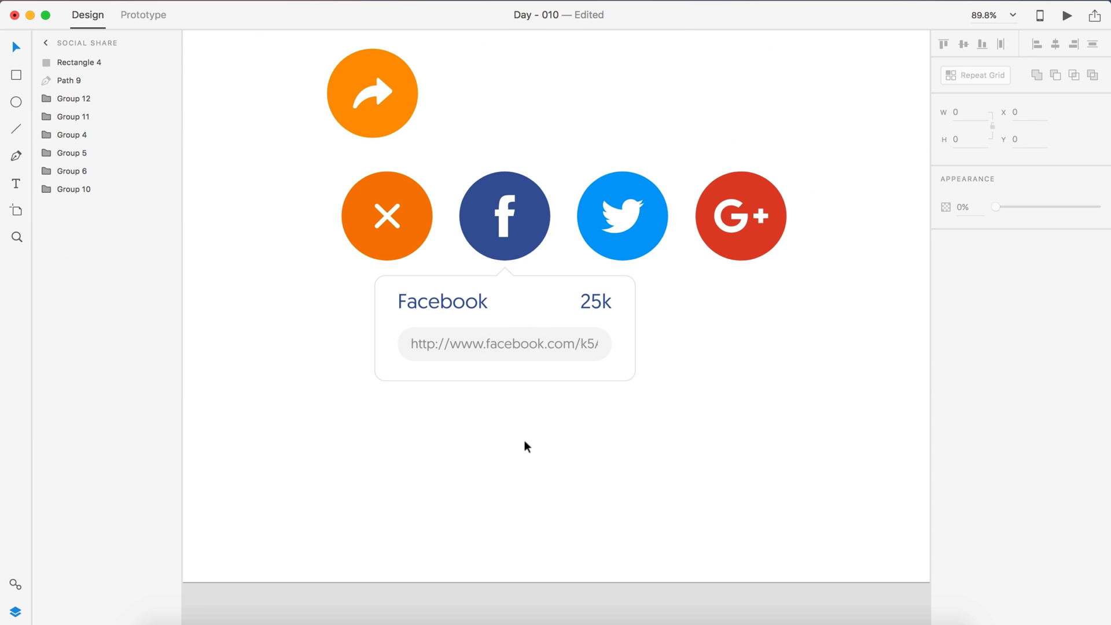
{"action": "scroll", "coordinate": [518, 485], "scroll_direction": "down", "scroll_amount": 3}
{"action": "scroll", "coordinate": [545, 484], "scroll_direction": "up", "scroll_amount": 5}
{"action": "scroll", "coordinate": [405, 444], "scroll_direction": "down", "scroll_amount": 5}
{"action": "left_click", "coordinate": [498, 390]}
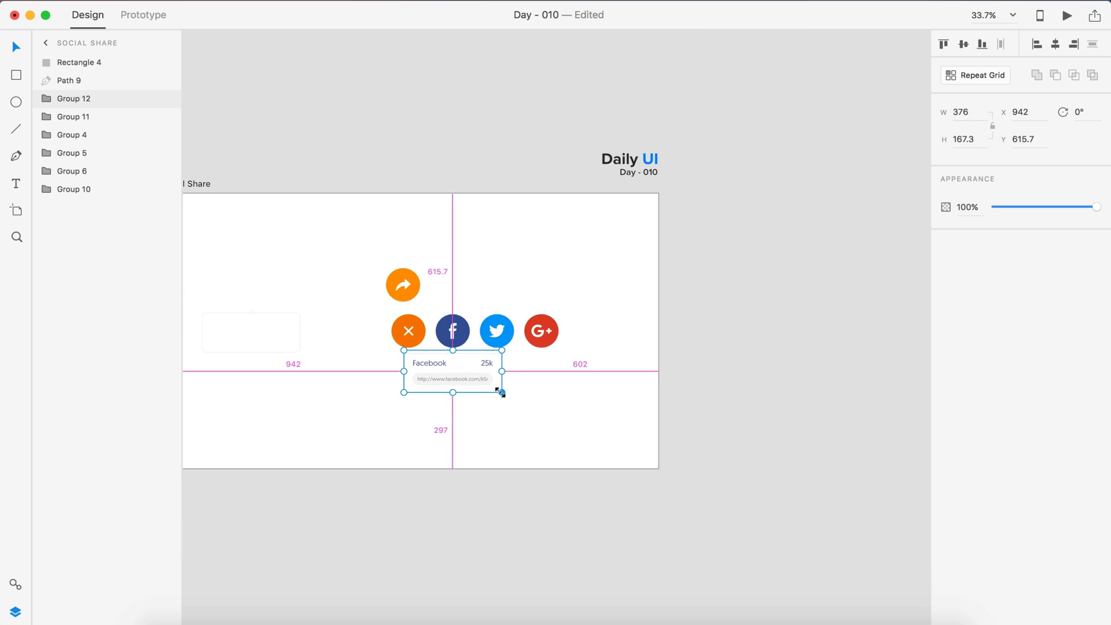
{"action": "scroll", "coordinate": [732, 447], "scroll_direction": "up", "scroll_amount": 5}
{"action": "scroll", "coordinate": [665, 442], "scroll_direction": "down", "scroll_amount": 5}
{"action": "scroll", "coordinate": [690, 444], "scroll_direction": "up", "scroll_amount": 4}
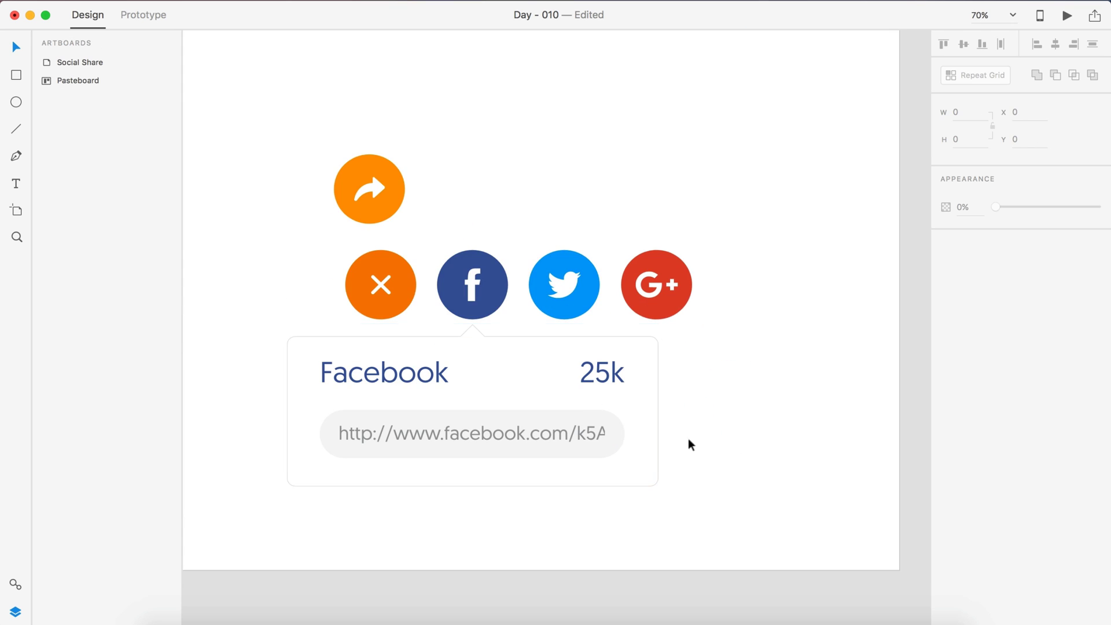
{"action": "key", "text": "super+e"}
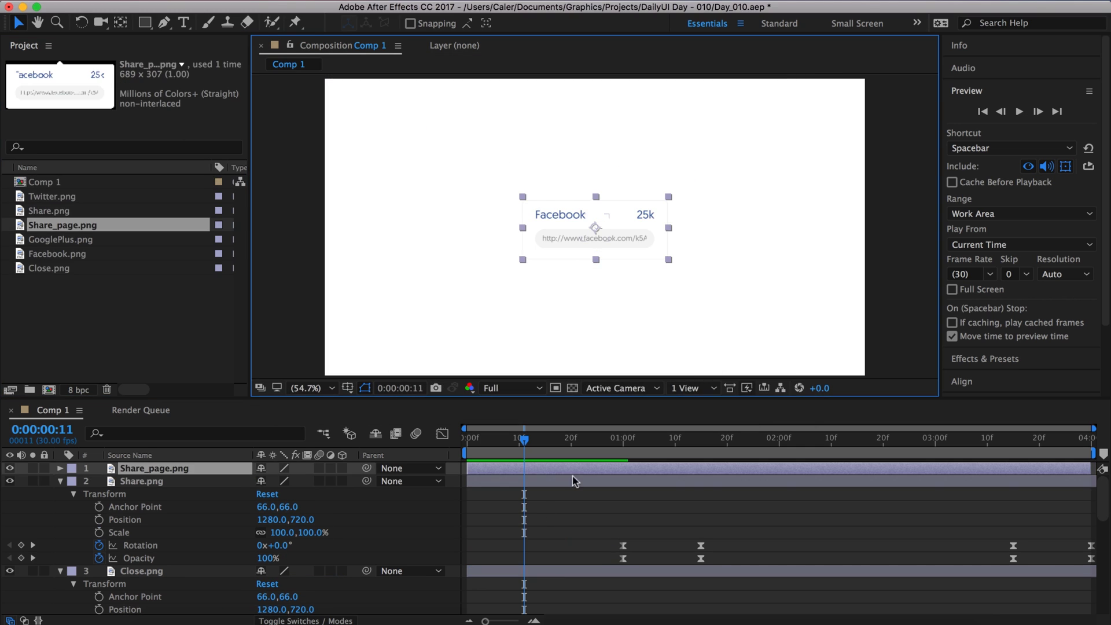
Fit the composition in the viewer and select the Facebook share card layer.
{"action": "left_click", "coordinate": [961, 381]}
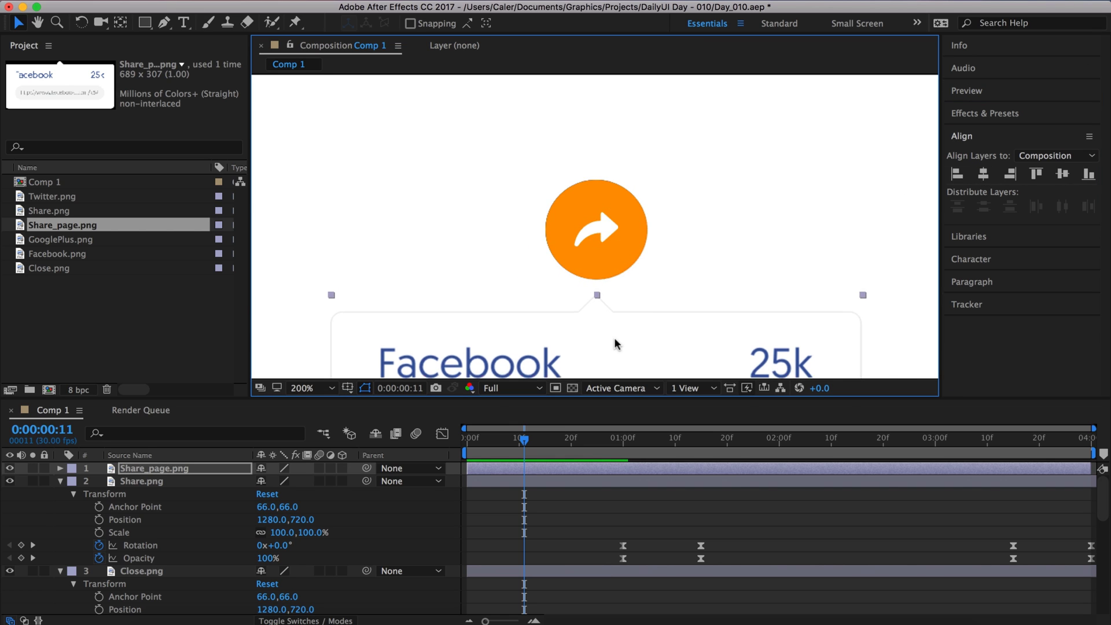
{"action": "key", "text": "shift+slash"}
{"action": "left_click", "coordinate": [911, 259]}
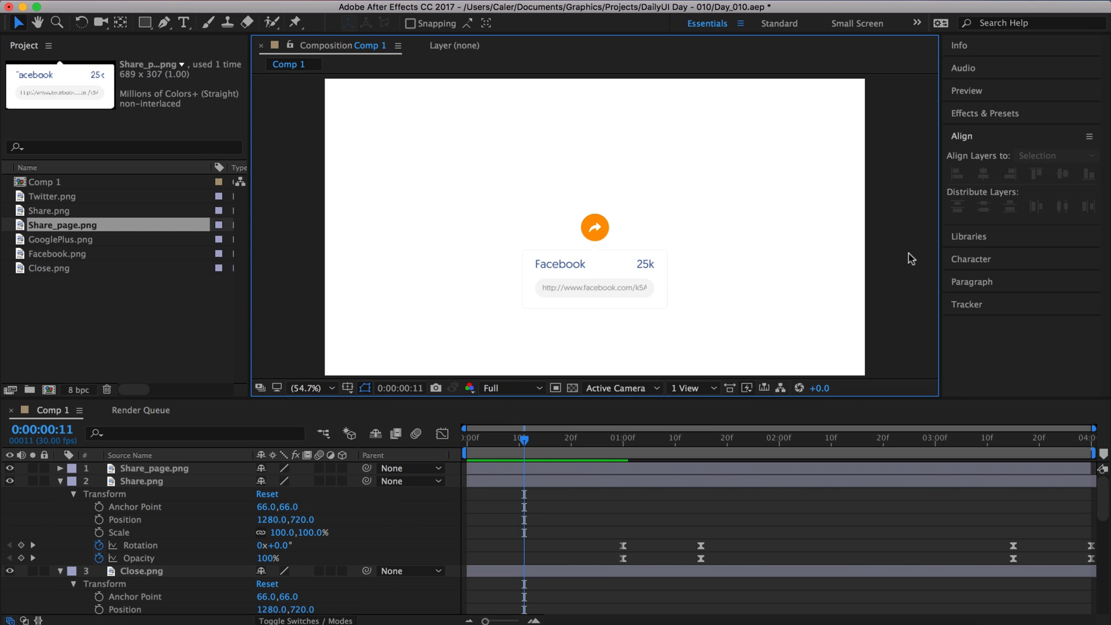
{"action": "left_click", "coordinate": [636, 262]}
Apply a Drop Shadow to the share card and lower its opacity to 4%.
{"action": "left_click", "coordinate": [1004, 114]}
{"action": "type", "text": "drop"}
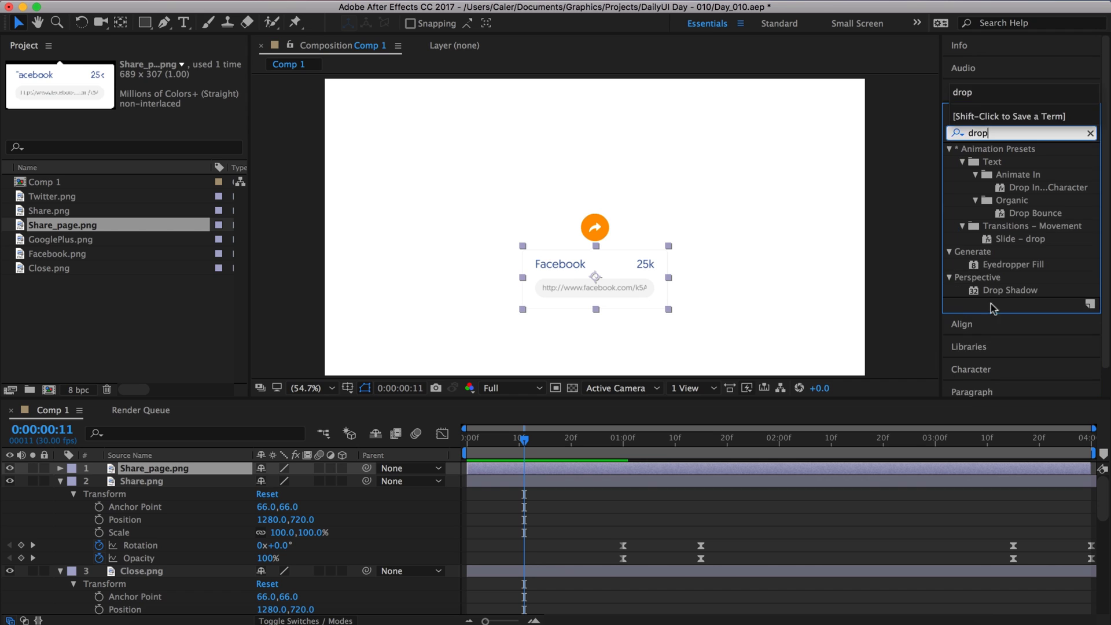
{"action": "left_click_drag", "start_coordinate": [1010, 290], "coordinate": [667, 471]}
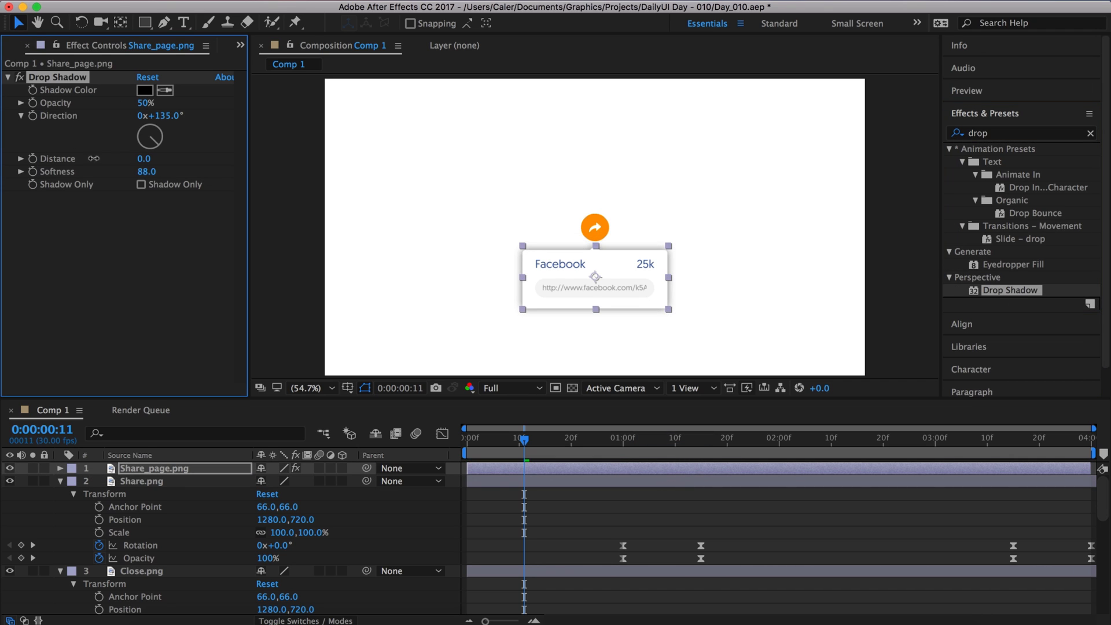
{"action": "left_click", "coordinate": [307, 228]}
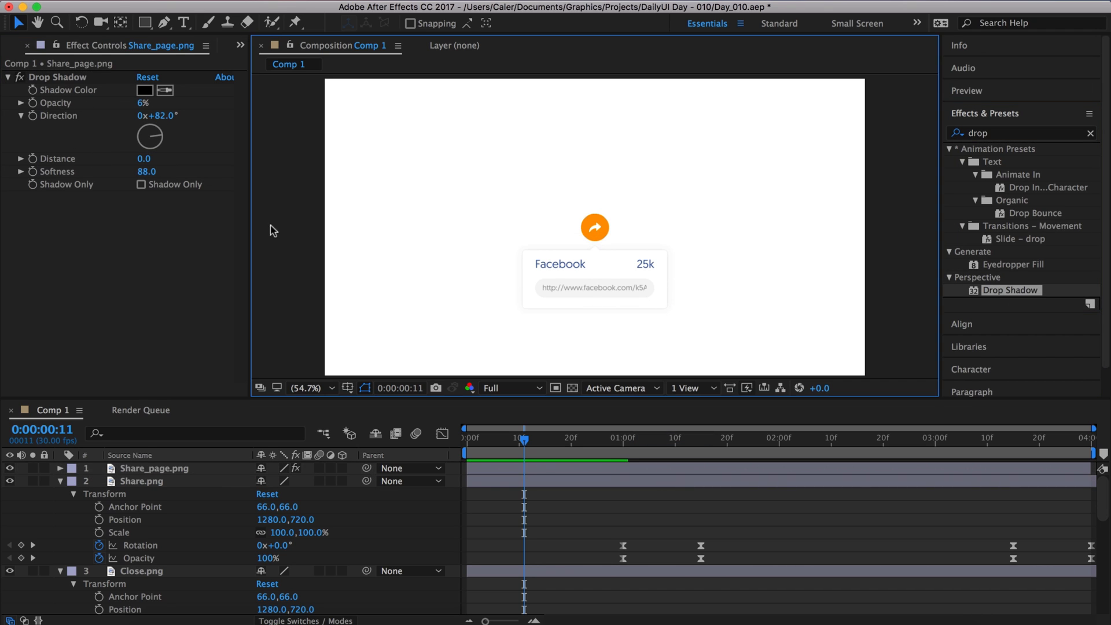
{"action": "key", "text": "ctrl+z"}
{"action": "left_click", "coordinate": [298, 248]}
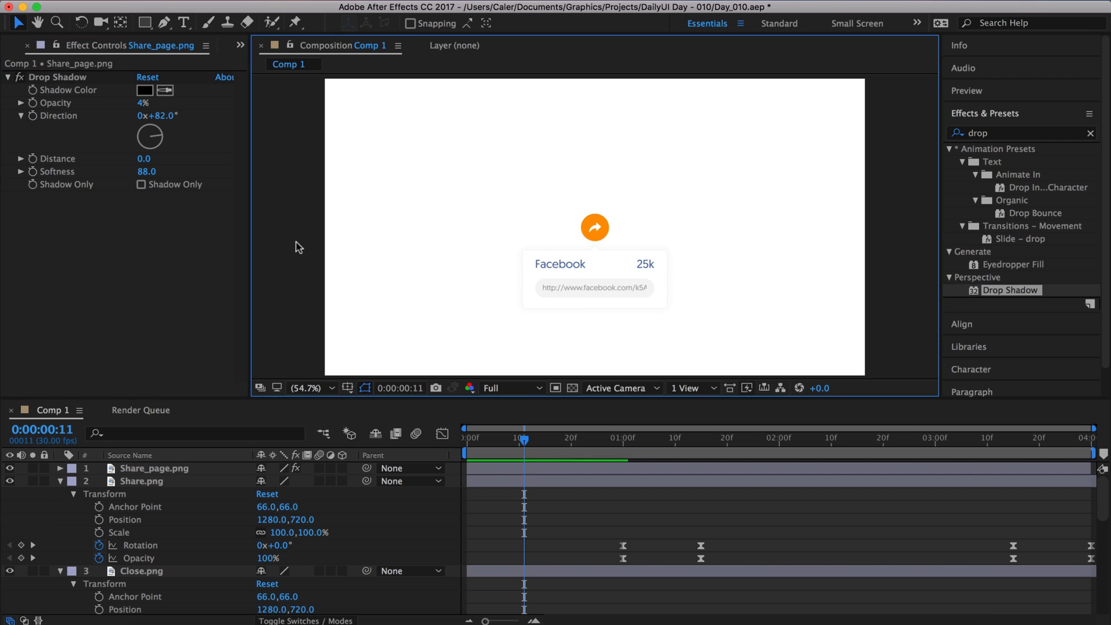
Hide the share card layer and preview the animation.
{"action": "left_click", "coordinate": [10, 468]}
{"action": "key", "text": "space"}
{"action": "scroll", "coordinate": [232, 521], "scroll_direction": "down", "scroll_amount": 2}
Extend the composition to 8 seconds, stretching layers and moving closing keyframes to 6:15–7:00.
{"action": "key", "text": "ctrl+k"}
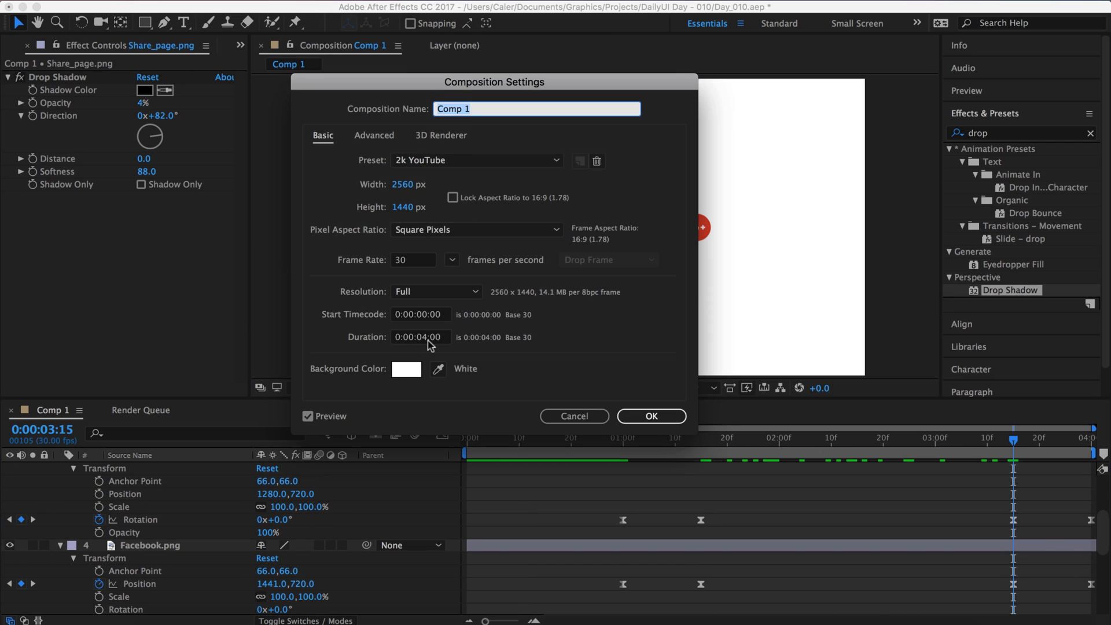
{"action": "left_click", "coordinate": [429, 345]}
{"action": "type", "text": "800"}
{"action": "key", "text": "Return"}
{"action": "key", "text": "ctrl+a"}
{"action": "left_click_drag", "start_coordinate": [779, 532], "coordinate": [978, 546]}
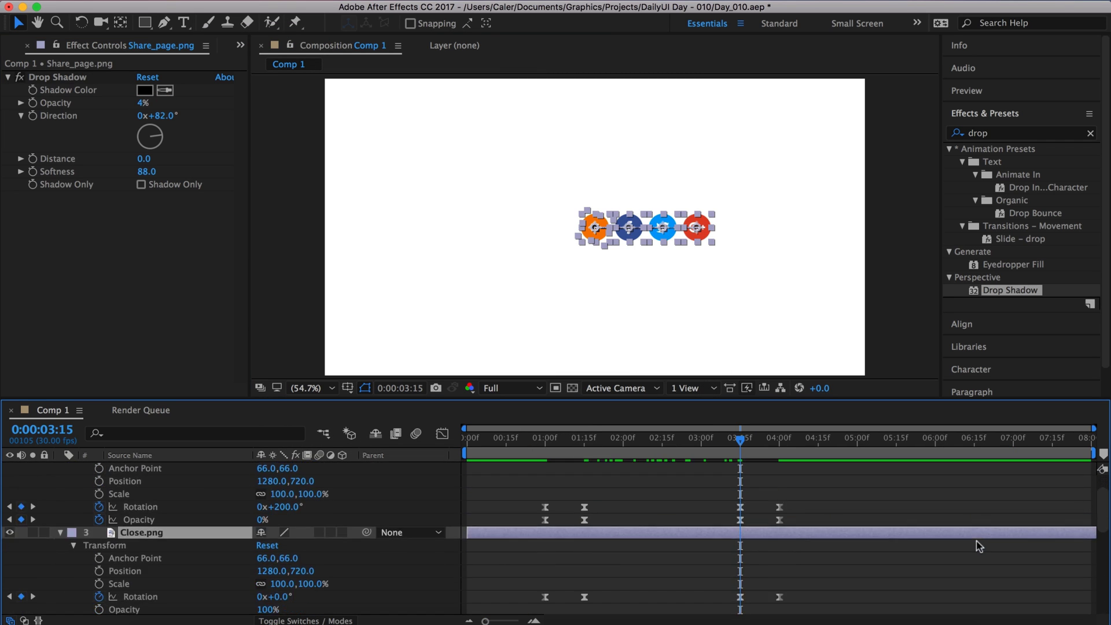
{"action": "left_click_drag", "start_coordinate": [702, 476], "coordinate": [818, 509]}
{"action": "scroll", "coordinate": [810, 550], "scroll_direction": "down", "scroll_amount": 2}
{"action": "left_click_drag", "start_coordinate": [718, 563], "coordinate": [809, 584]}
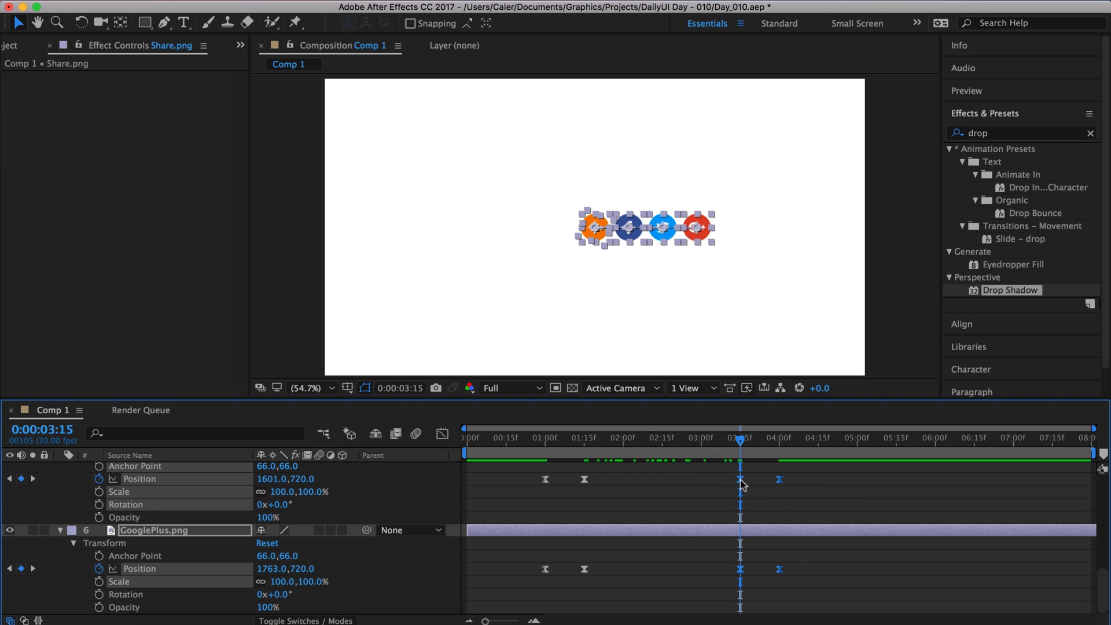
{"action": "left_click_drag", "start_coordinate": [742, 485], "coordinate": [977, 443]}
Preview the lengthened animation from the start.
{"action": "key", "text": "Home"}
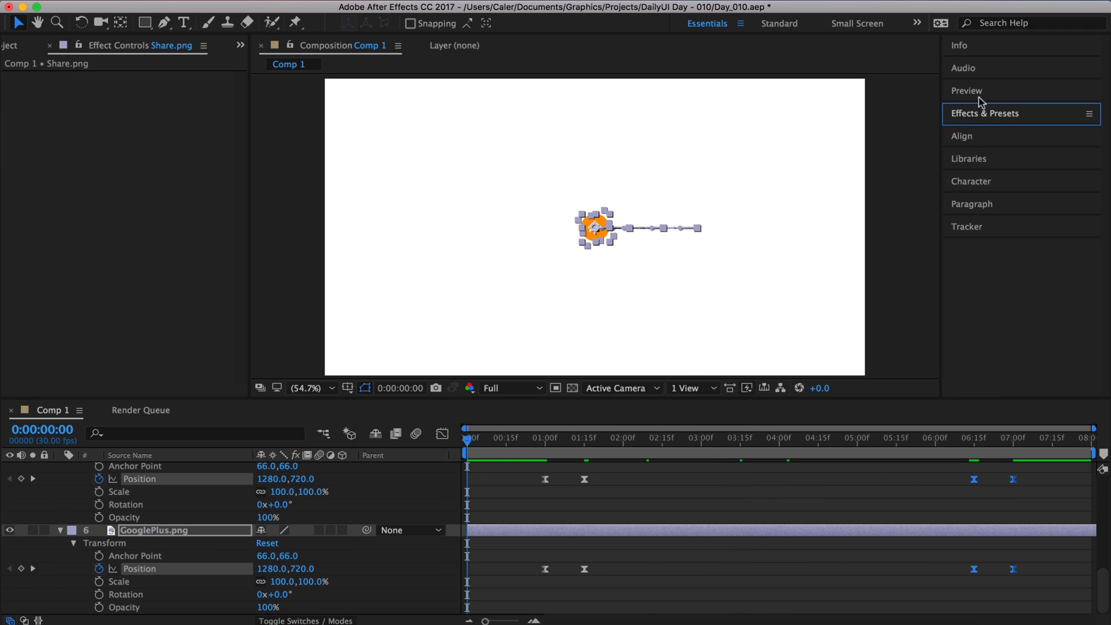
{"action": "left_click", "coordinate": [967, 90]}
{"action": "left_click", "coordinate": [1021, 112]}
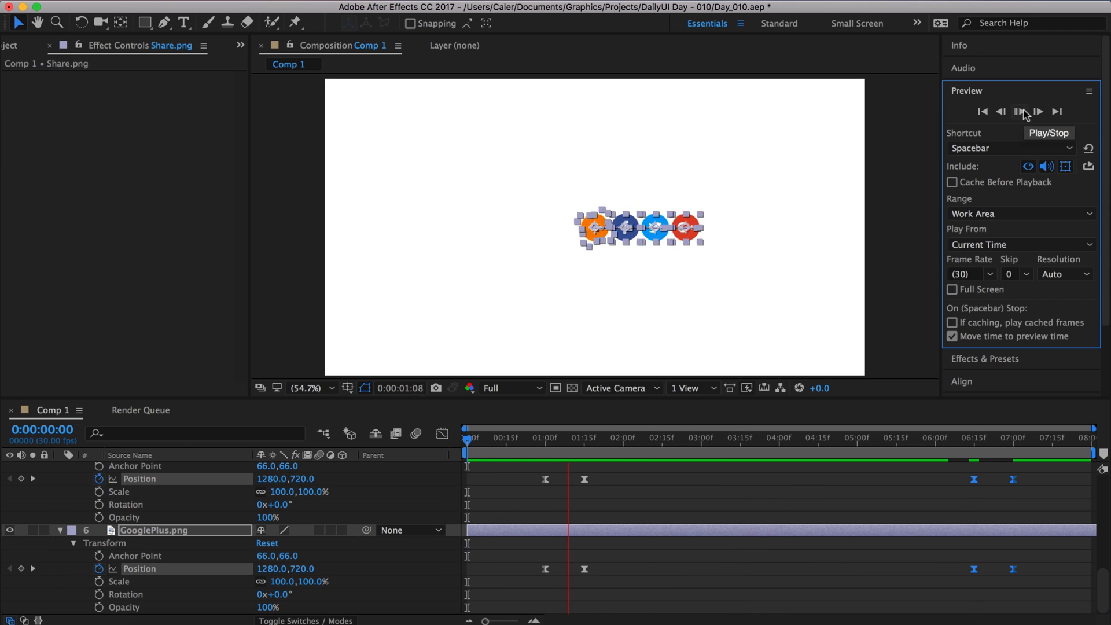
{"action": "left_click", "coordinate": [634, 439]}
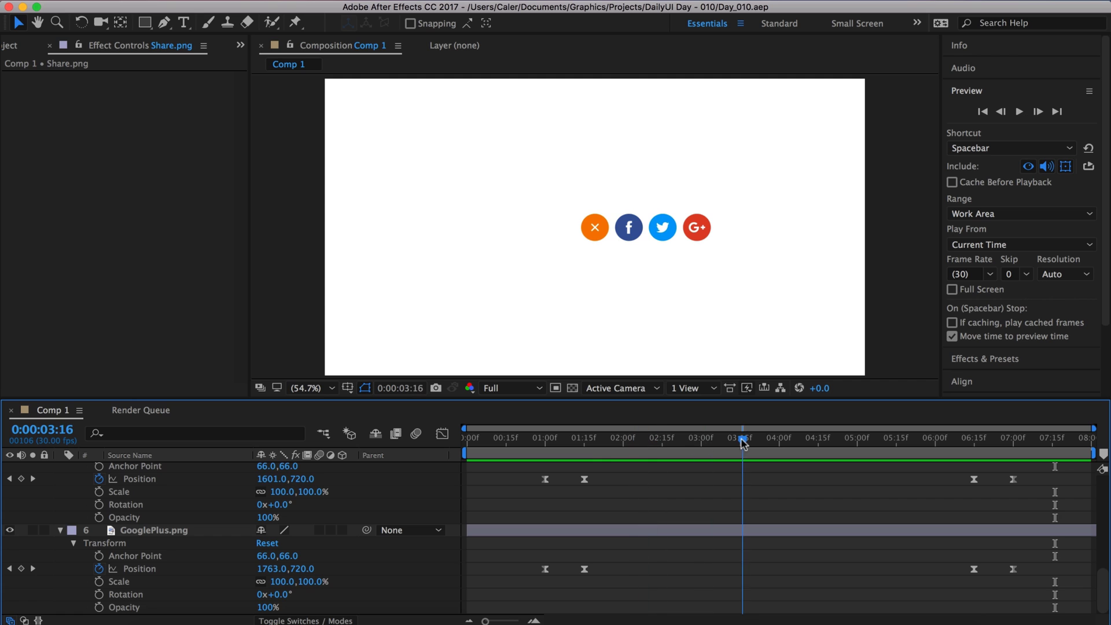
Start the share card layer at 3:16, nudge it right, and keyframe its position and opacity.
{"action": "key", "text": "ctrl+v"}
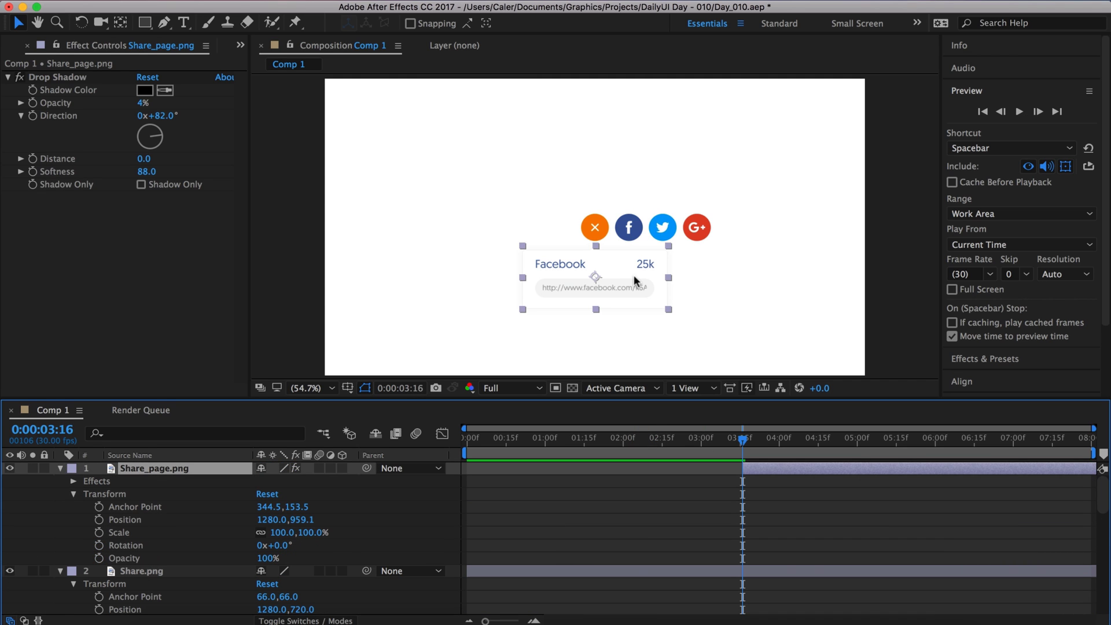
{"action": "key", "text": "period"}
{"action": "key", "text": "period"}
{"action": "key", "text": "period"}
{"action": "key", "text": "shift+Right"}
{"action": "key", "text": "shift+Right"}
{"action": "key", "text": "shift+Right"}
{"action": "key", "text": "Right"}
{"action": "key", "text": "Right"}
{"action": "key", "text": "Right"}
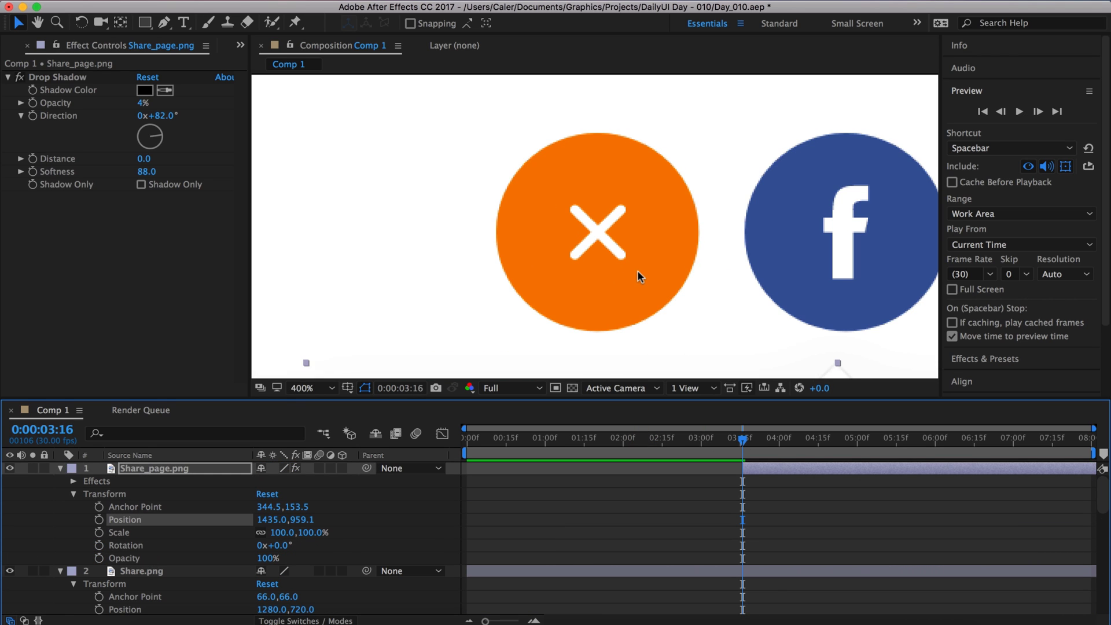
{"action": "left_click", "coordinate": [312, 388]}
{"action": "left_click", "coordinate": [337, 402]}
{"action": "key", "text": "Right"}
{"action": "key", "text": "Right"}
{"action": "key", "text": "Right"}
{"action": "left_click", "coordinate": [99, 558]}
{"action": "left_click", "coordinate": [99, 519]}
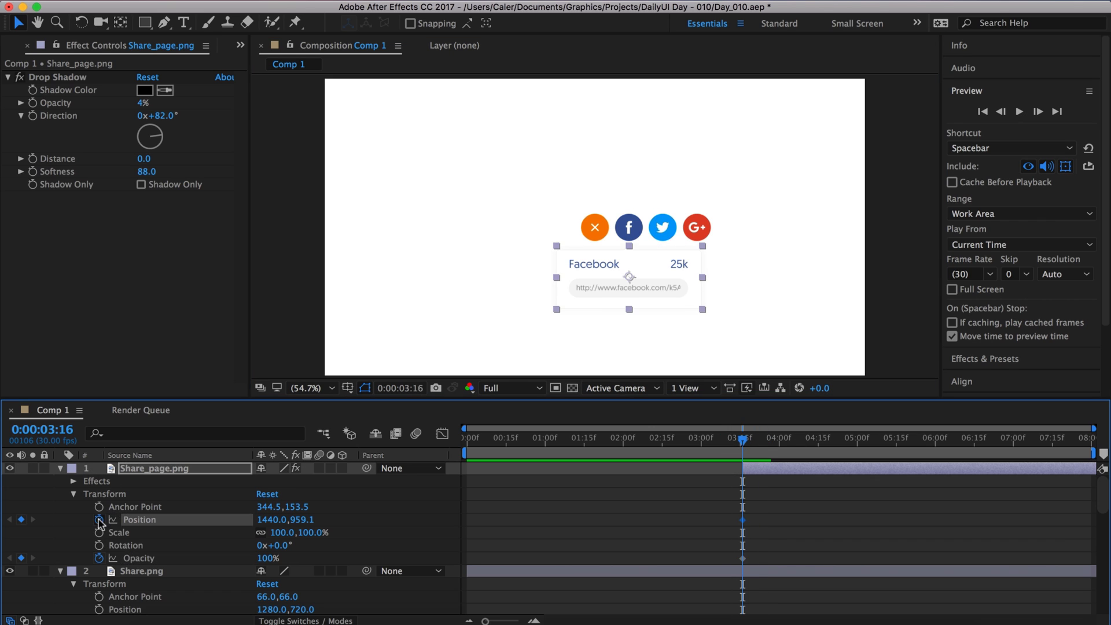
Retime the card's keyframes so it starts lower and invisible at 3:15, settling by 3:20.
{"action": "key", "text": "equal"}
{"action": "key", "text": "equal"}
{"action": "key", "text": "equal"}
{"action": "mouse_move", "coordinate": [796, 559]}
{"action": "left_mouse_down"}
{"action": "mouse_move", "coordinate": [770, 520]}
{"action": "mouse_move", "coordinate": [868, 523]}
{"action": "left_mouse_up"}
{"action": "left_click_drag", "start_coordinate": [303, 519], "coordinate": [348, 520]}
{"action": "left_click_drag", "start_coordinate": [268, 557], "coordinate": [232, 558]}
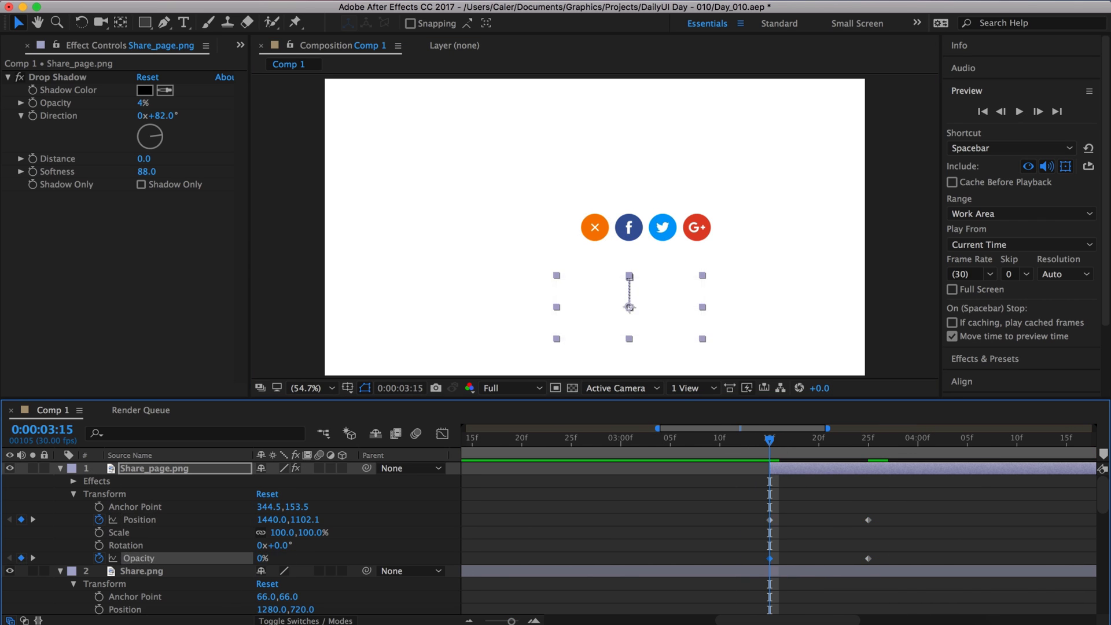
{"action": "left_click", "coordinate": [1019, 111]}
{"action": "left_click_drag", "start_coordinate": [868, 519], "coordinate": [818, 520]}
{"action": "left_click", "coordinate": [1020, 111]}
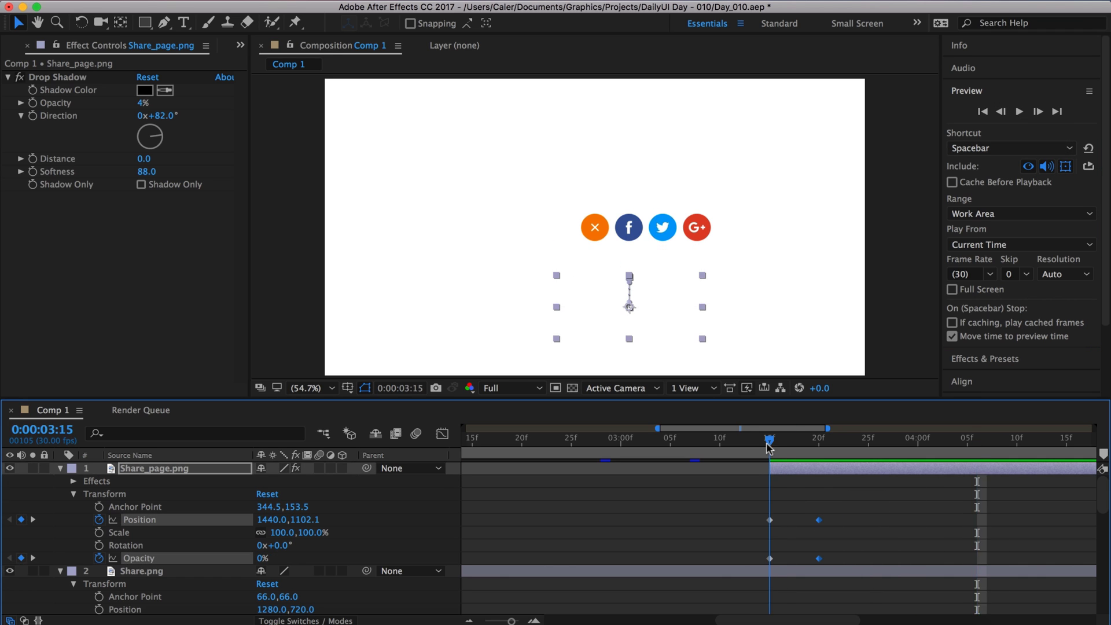
Check the card's slide-in on the motion curves graph.
{"action": "left_click", "coordinate": [442, 433]}
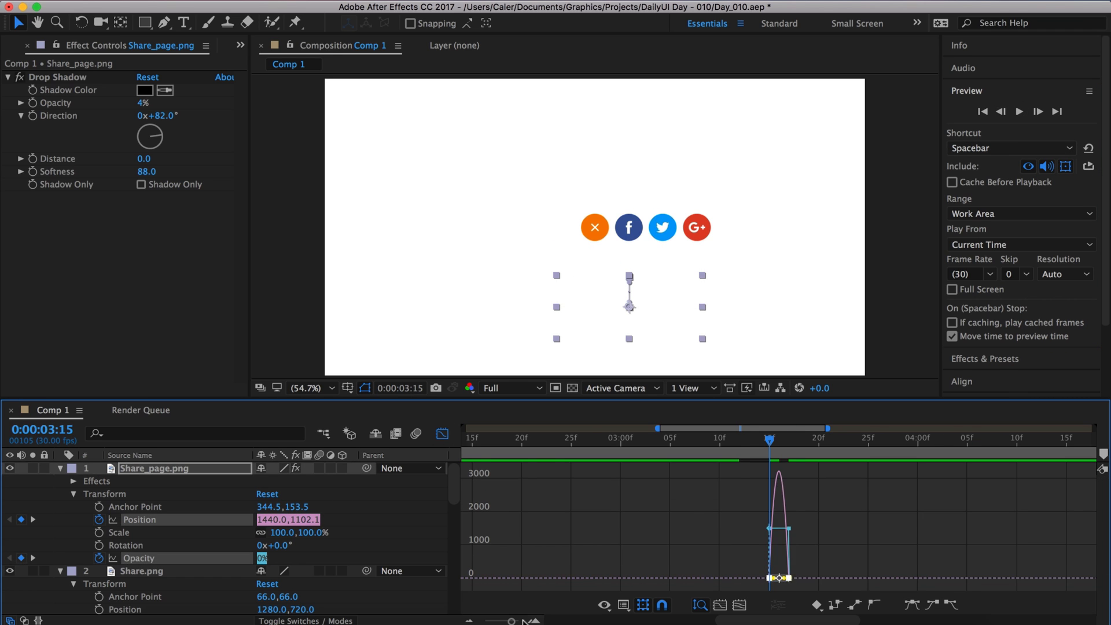
{"action": "key", "text": "equal"}
{"action": "key", "text": "space"}
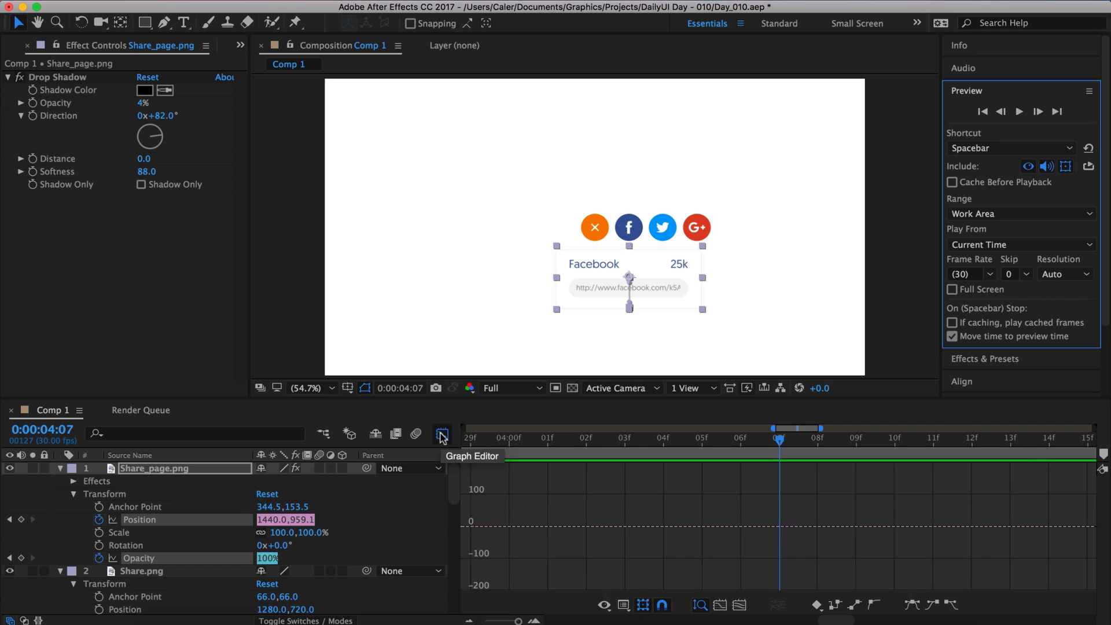
{"action": "left_click", "coordinate": [442, 434]}
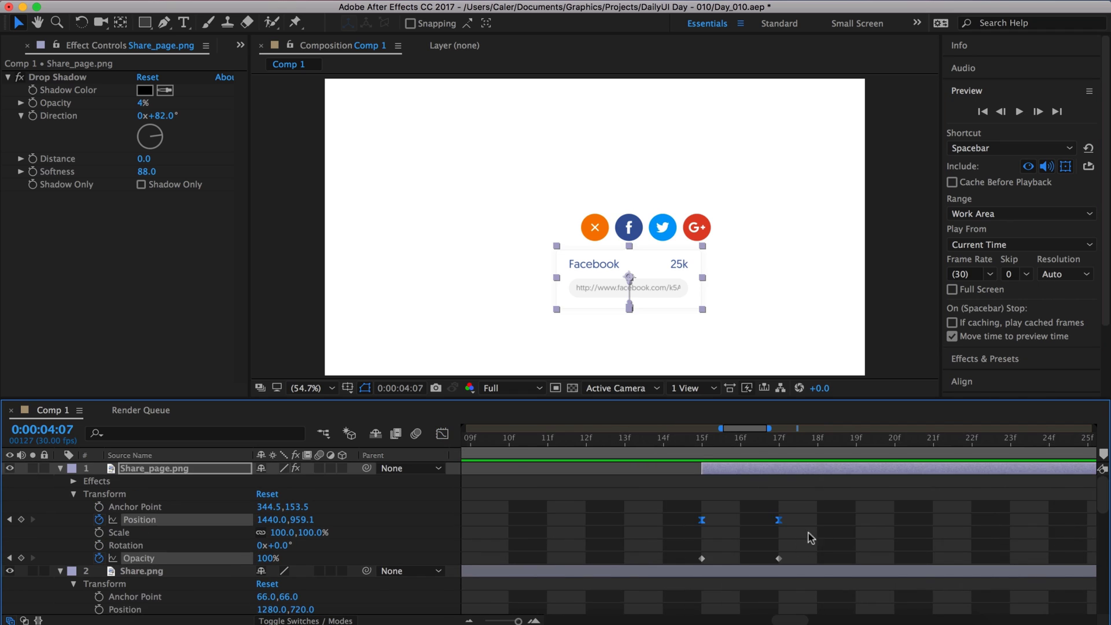
Set the card's starting opacity to 0% and preview the slide and fade.
{"action": "left_click", "coordinate": [268, 558]}
{"action": "type", "text": "0"}
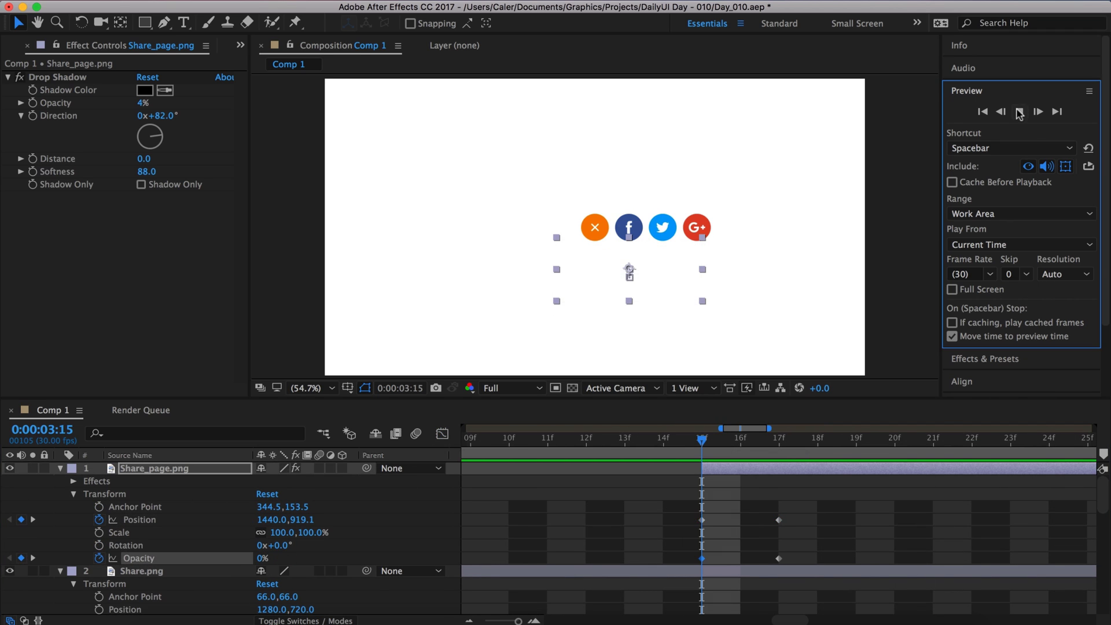
{"action": "key", "text": "Return"}
{"action": "left_click", "coordinate": [442, 433]}
{"action": "key", "text": "space"}
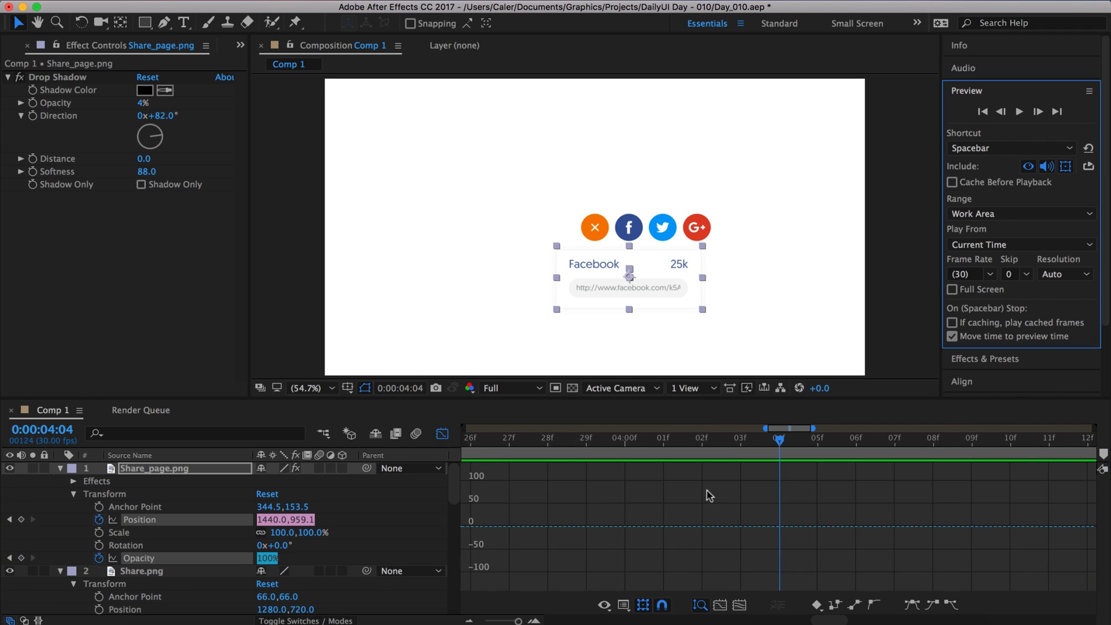
{"action": "left_click", "coordinate": [442, 434]}
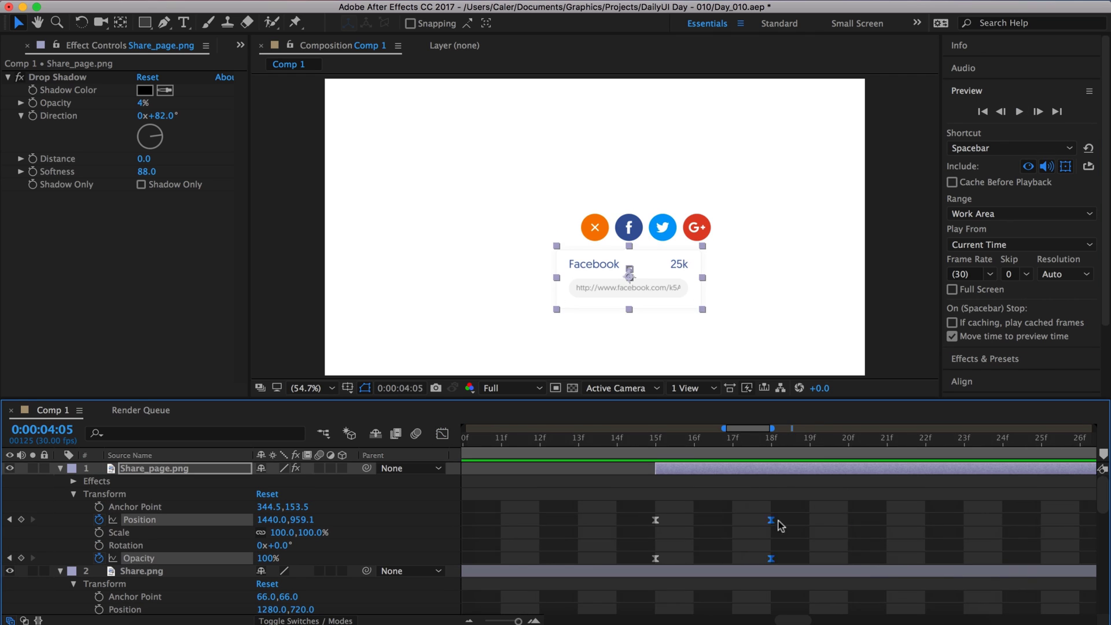
{"action": "left_click", "coordinate": [1020, 110]}
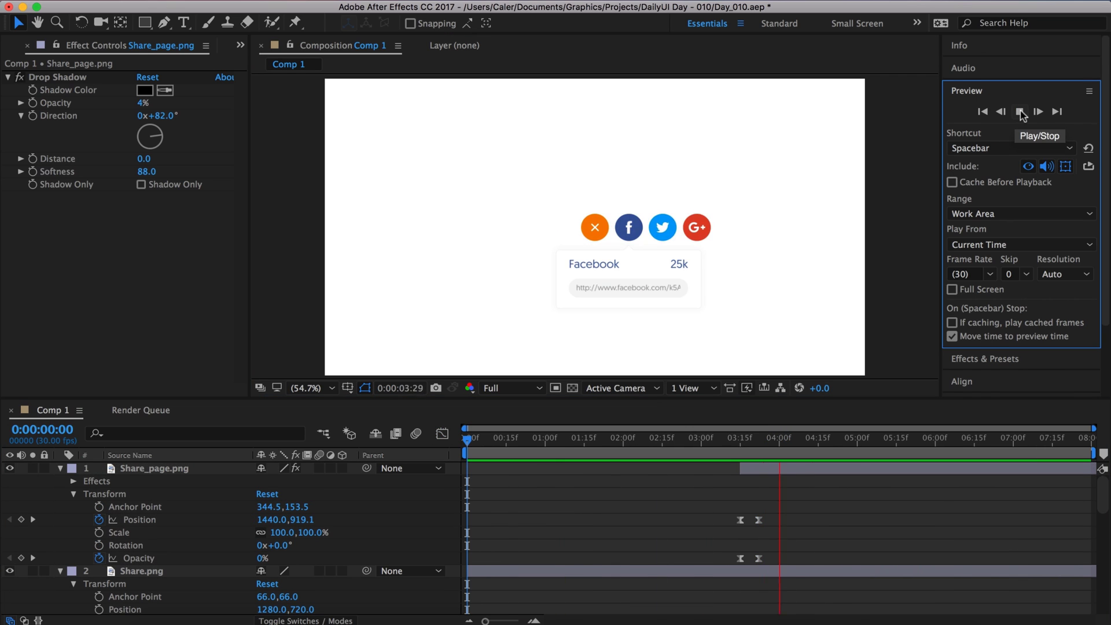
{"action": "scroll", "coordinate": [1018, 174], "scroll_direction": "down", "scroll_amount": 1}
{"action": "left_click", "coordinate": [809, 444]}
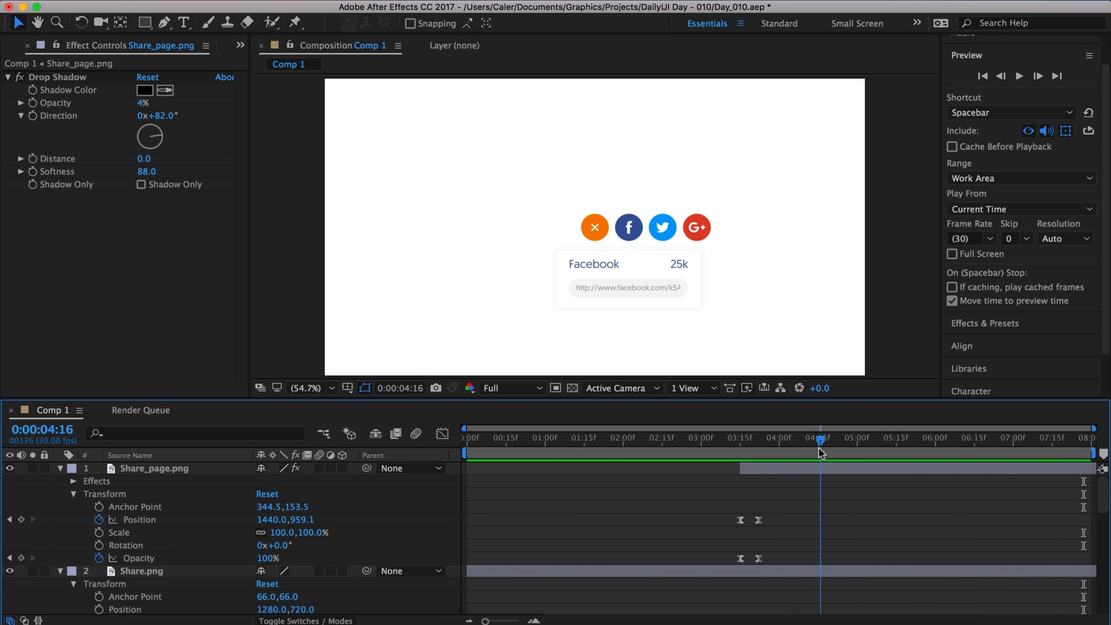
Paste the card's keyframes at 5:15 and time-reverse them for the exit, then preview.
{"action": "left_click", "coordinate": [1017, 79]}
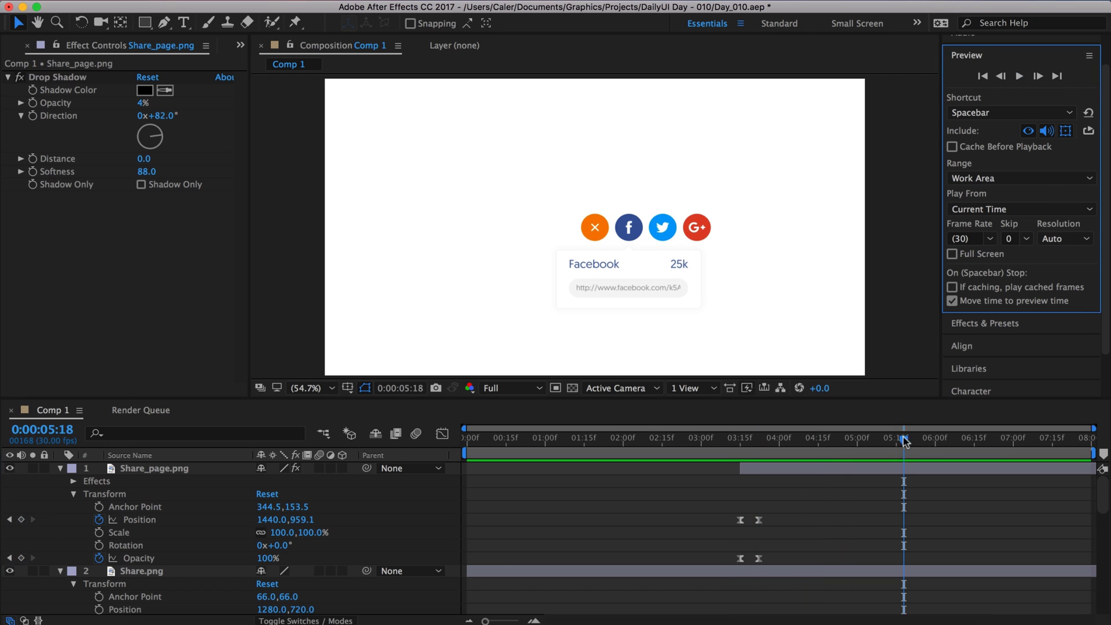
{"action": "left_click_drag", "start_coordinate": [904, 441], "coordinate": [896, 441]}
{"action": "key", "text": "ctrl+v"}
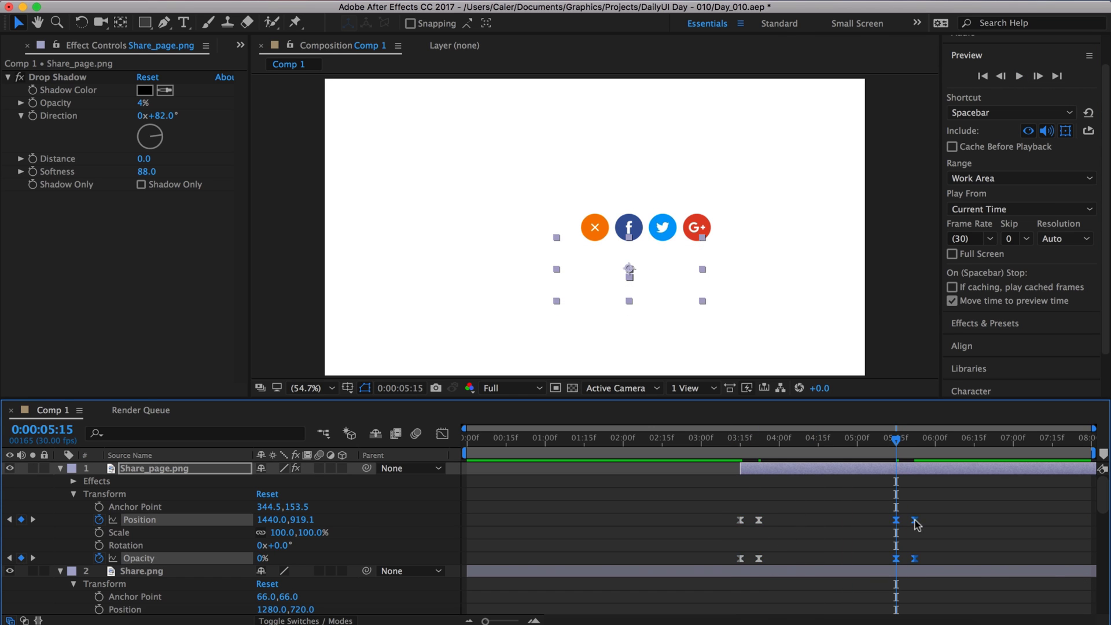
{"action": "right_click", "coordinate": [915, 520]}
{"action": "mouse_move", "coordinate": [978, 613]}
{"action": "left_click", "coordinate": [844, 614]}
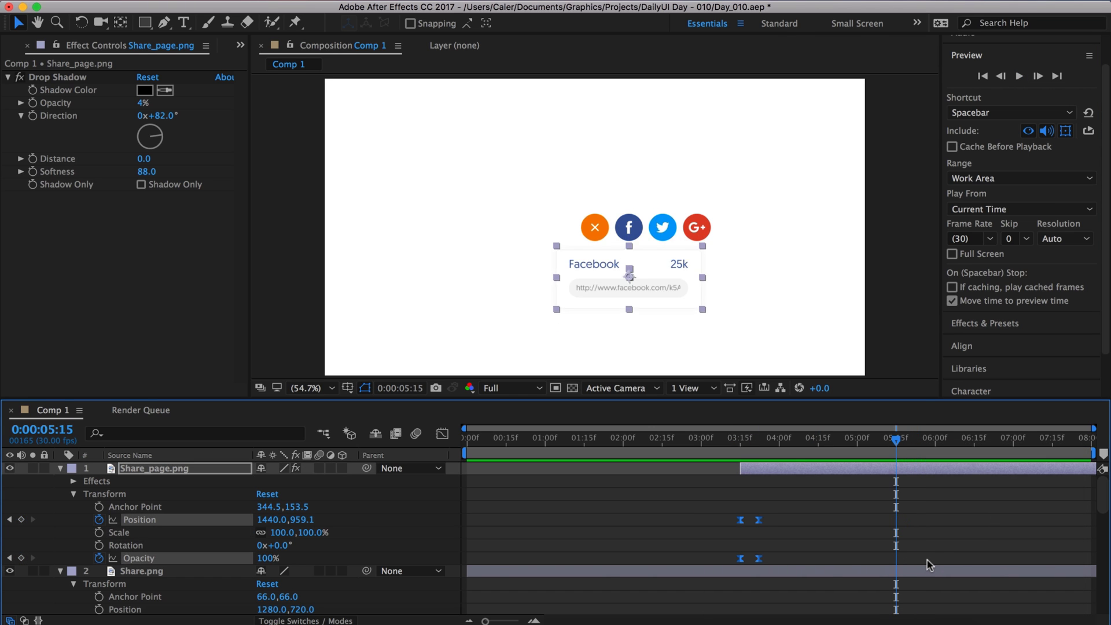
{"action": "right_click", "coordinate": [896, 520]}
{"action": "left_click", "coordinate": [796, 614]}
{"action": "left_click", "coordinate": [1019, 75]}
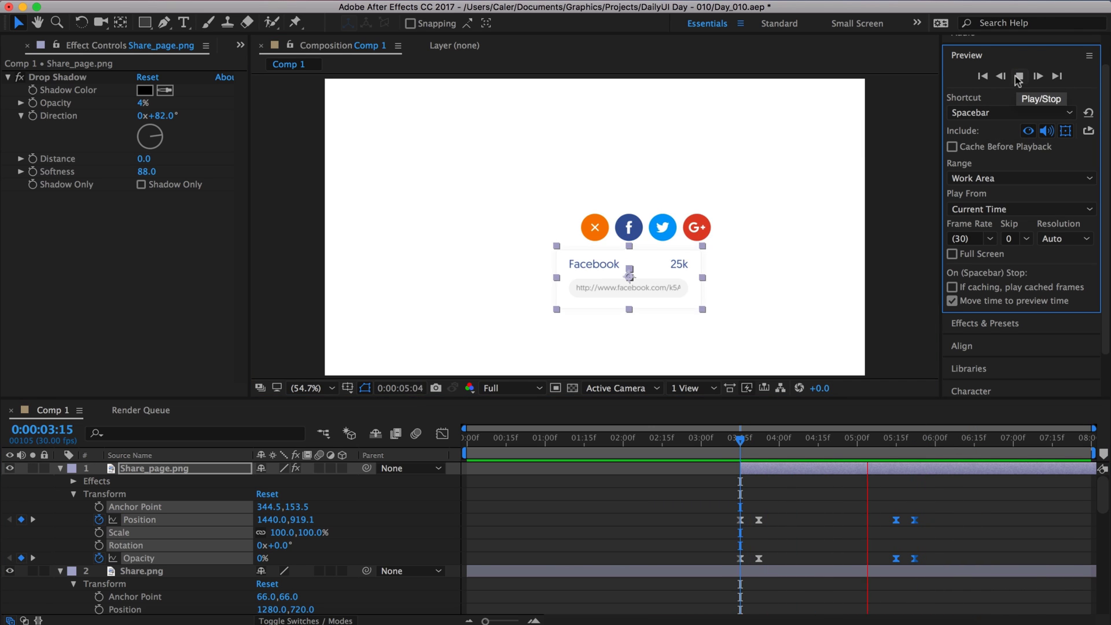
Save the project and collapse the Share_page.png layer's properties.
{"action": "key", "text": "ctrl+s"}
{"action": "left_click", "coordinate": [60, 468]}
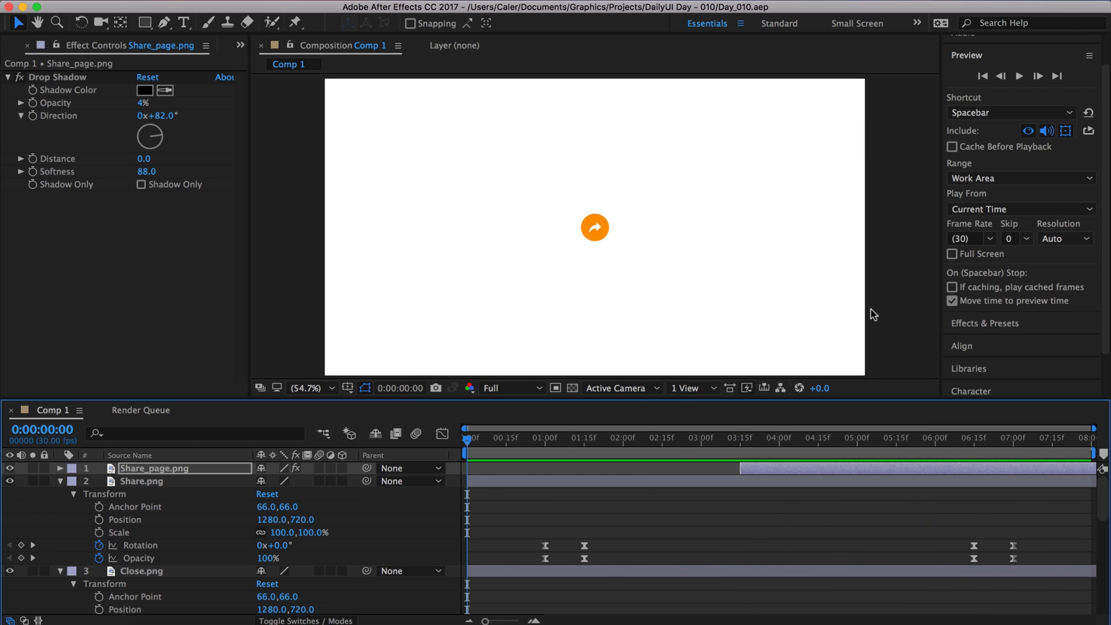
{"action": "double_click", "coordinate": [149, 29]}
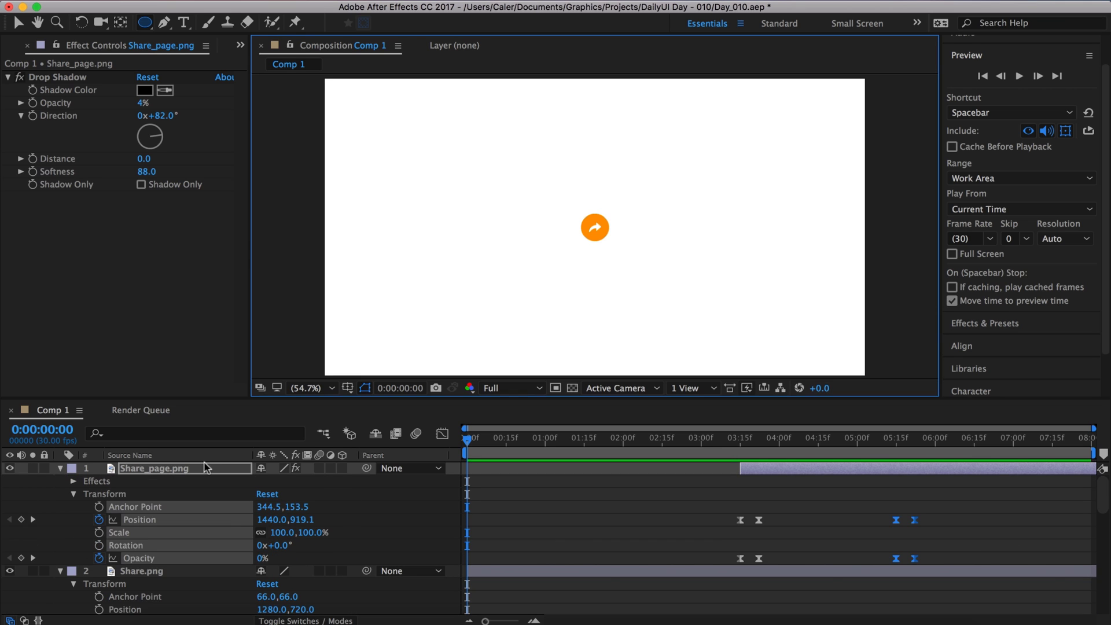
Draw a small circle with a white fill.
{"action": "left_click_drag", "start_coordinate": [492, 152], "coordinate": [517, 176]}
{"action": "left_click", "coordinate": [413, 24]}
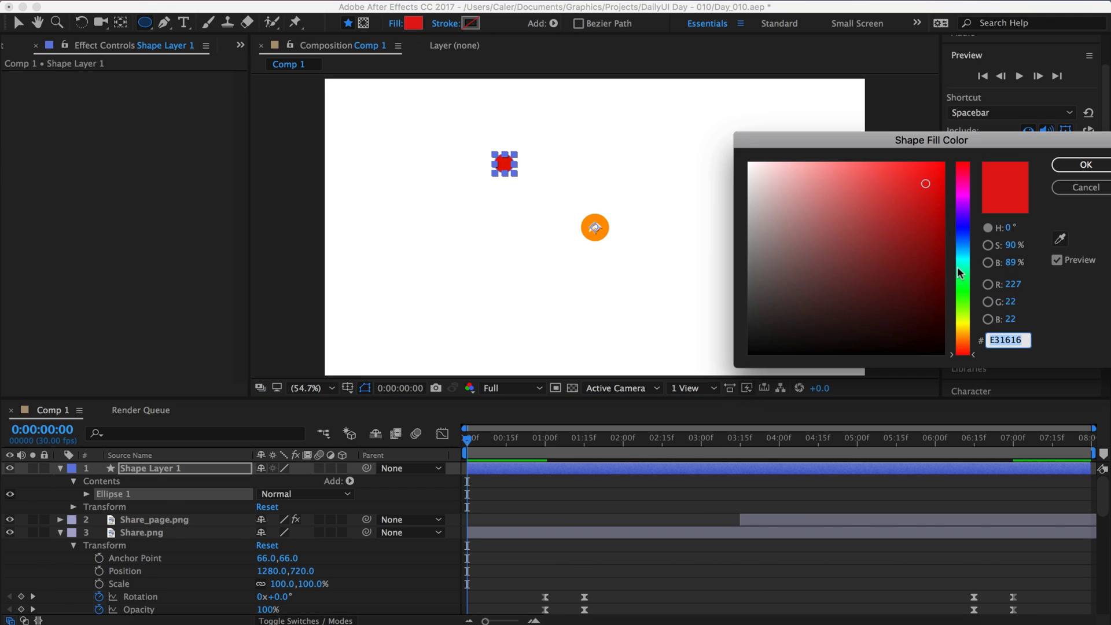
{"action": "left_click", "coordinate": [745, 150]}
{"action": "left_click", "coordinate": [1081, 162]}
Name the circle layer User and set its opacity to 80%.
{"action": "type", "text": "User"}
{"action": "key", "text": "Return"}
{"action": "key", "text": "v"}
{"action": "right_click", "coordinate": [118, 468]}
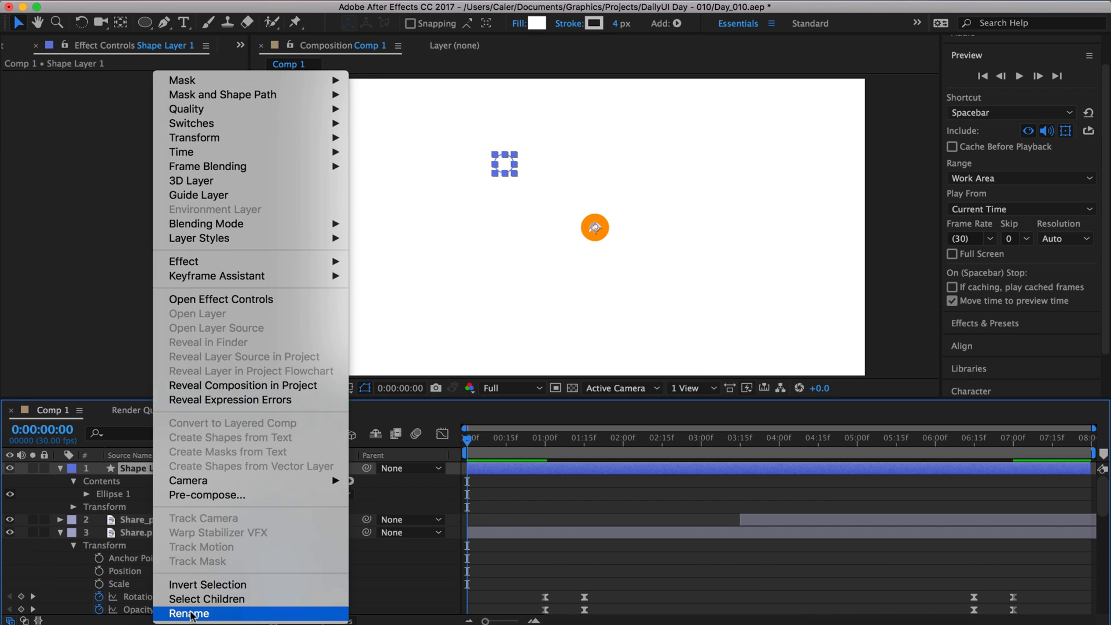
{"action": "left_click", "coordinate": [73, 511]}
{"action": "left_click", "coordinate": [266, 571]}
{"action": "type", "text": "80"}
{"action": "key", "text": "Return"}
Place the circle below the share button and keyframe its position and opacity at 1:00.
{"action": "left_click_drag", "start_coordinate": [507, 169], "coordinate": [594, 270]}
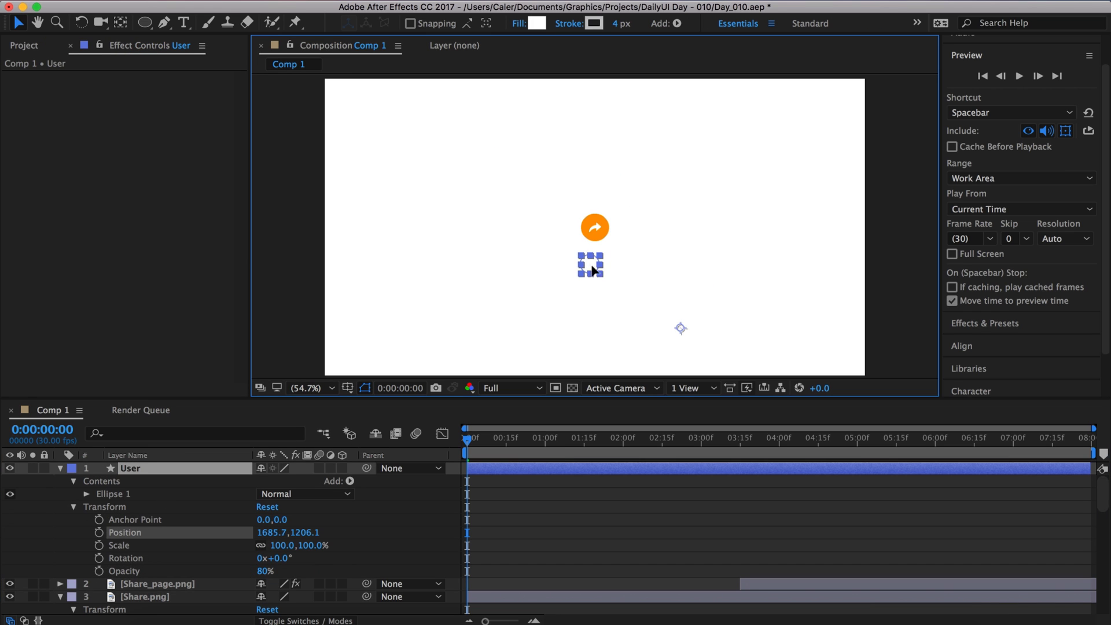
{"action": "right_click", "coordinate": [630, 301]}
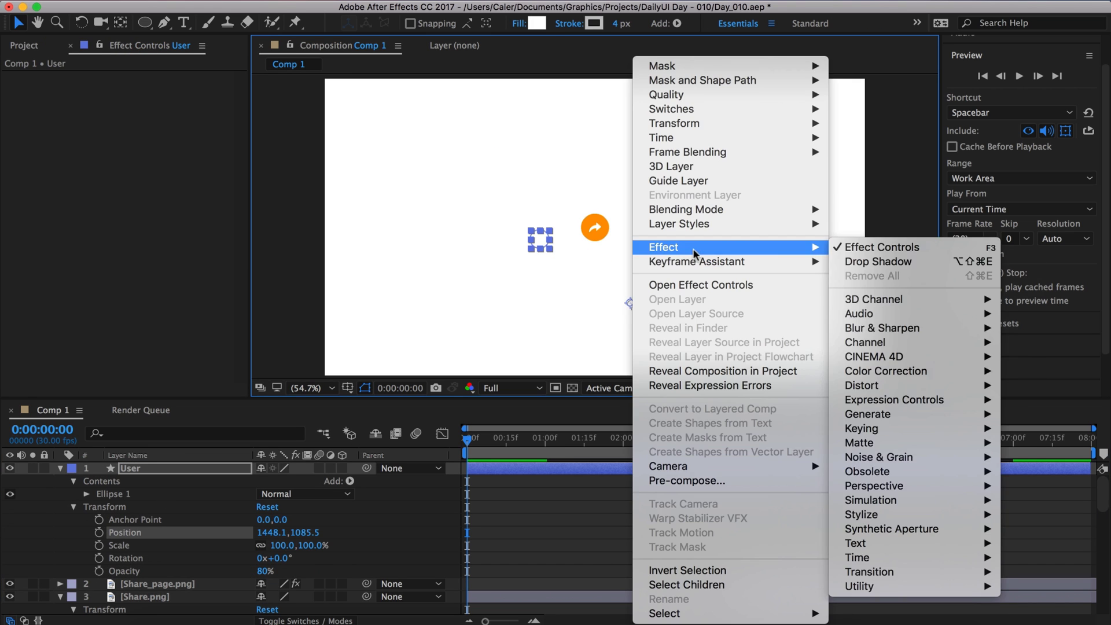
{"action": "left_click", "coordinate": [578, 324]}
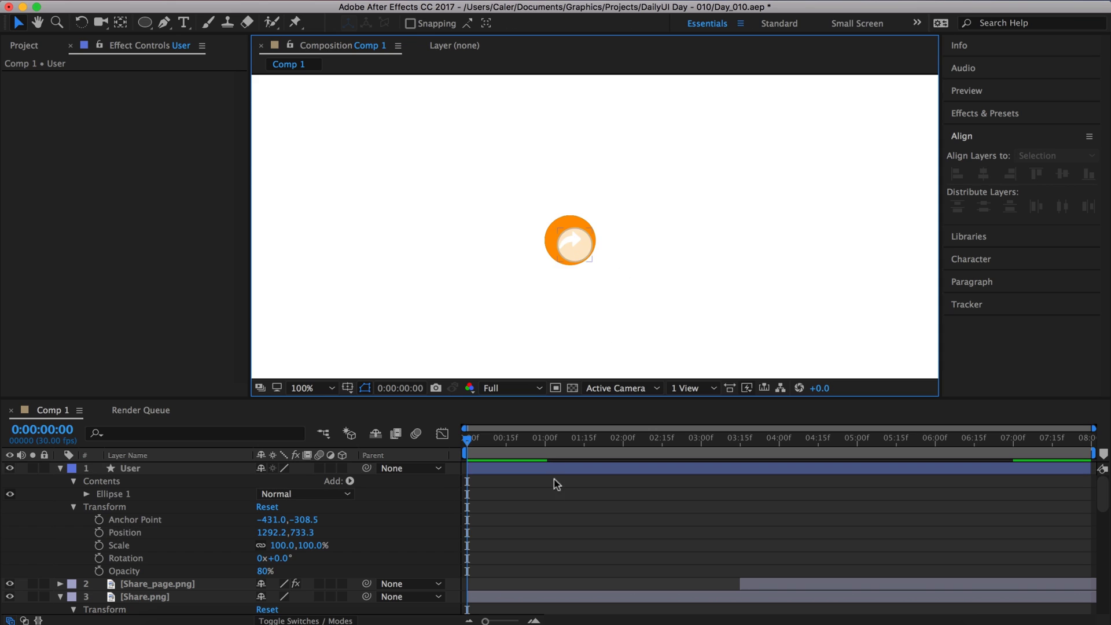
{"action": "left_click_drag", "start_coordinate": [524, 442], "coordinate": [547, 444]}
{"action": "left_click", "coordinate": [99, 533]}
{"action": "left_click", "coordinate": [99, 570]}
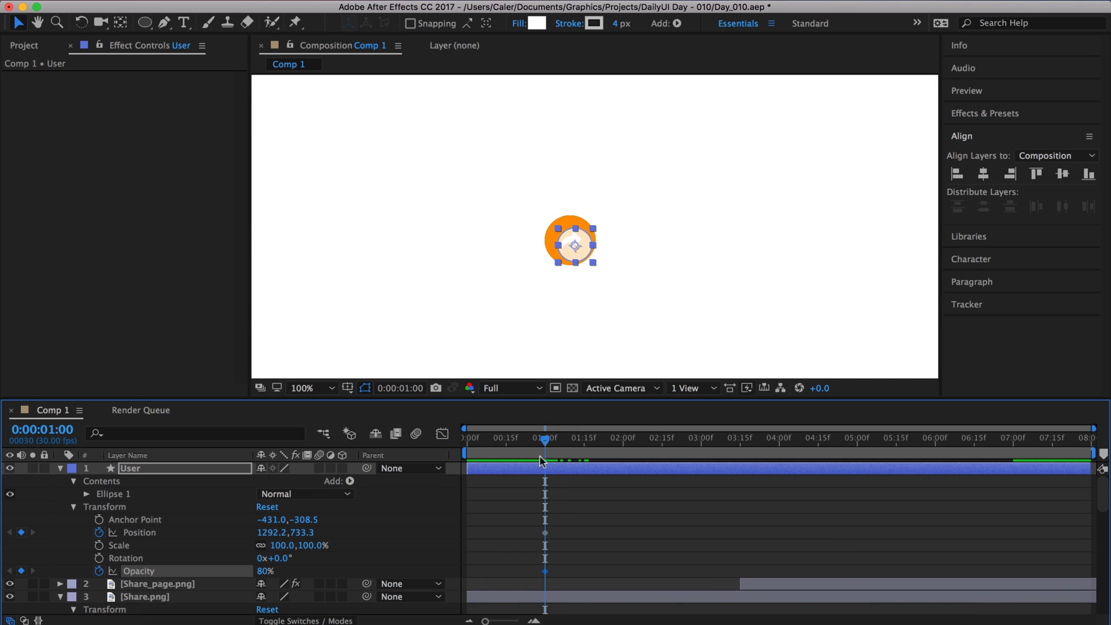
{"action": "left_click_drag", "start_coordinate": [485, 620], "coordinate": [514, 621]}
Place the User circle down-right of the share button and preview its motion.
{"action": "mouse_move", "coordinate": [570, 256]}
{"action": "left_mouse_down"}
{"action": "mouse_move", "coordinate": [740, 288]}
{"action": "mouse_move", "coordinate": [625, 282]}
{"action": "left_mouse_up"}
{"action": "key", "text": "Page_Down"}
{"action": "key", "text": "Page_Down"}
{"action": "key", "text": "space"}
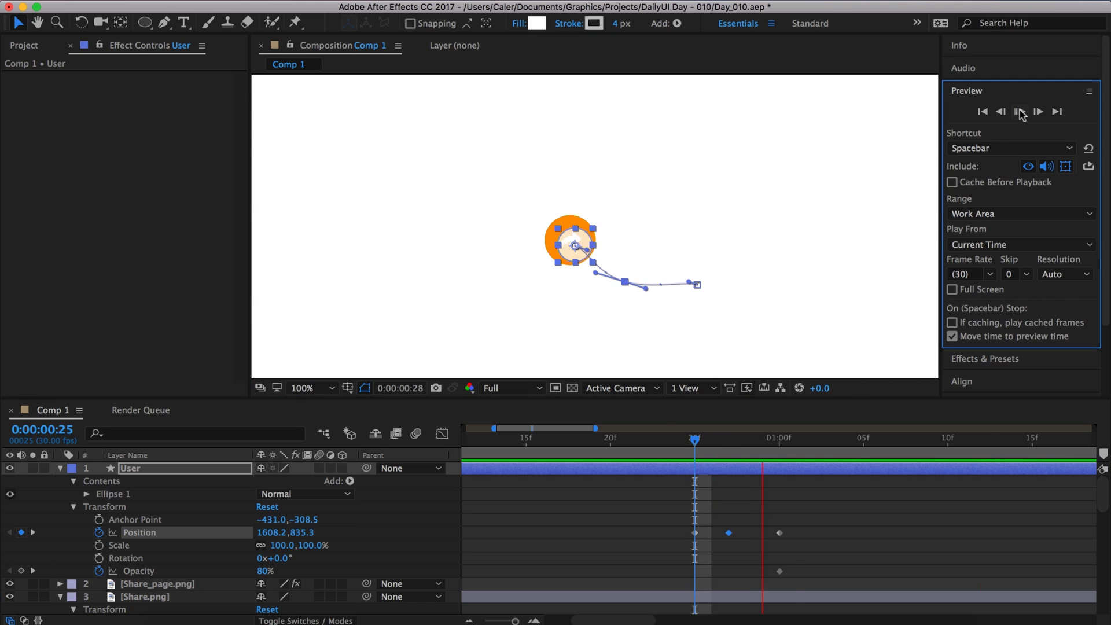
{"action": "key", "text": "minus"}
{"action": "key", "text": "minus"}
{"action": "key", "text": "minus"}
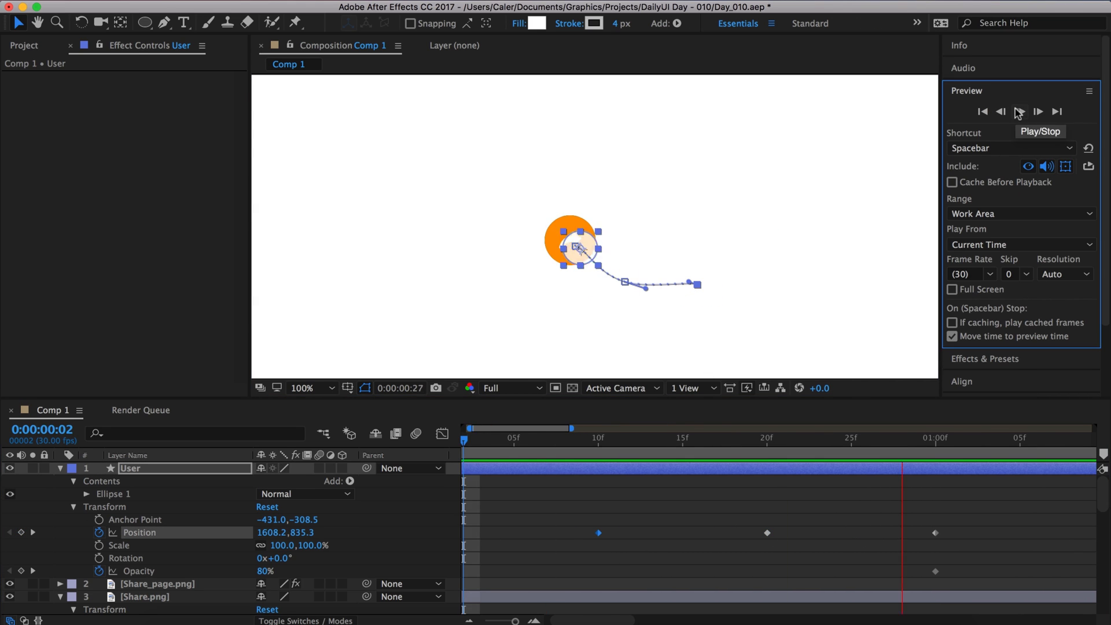
{"action": "key", "text": "space"}
{"action": "left_click", "coordinate": [1020, 111]}
Delete the User circle's middle Position keyframe.
{"action": "left_click", "coordinate": [443, 433]}
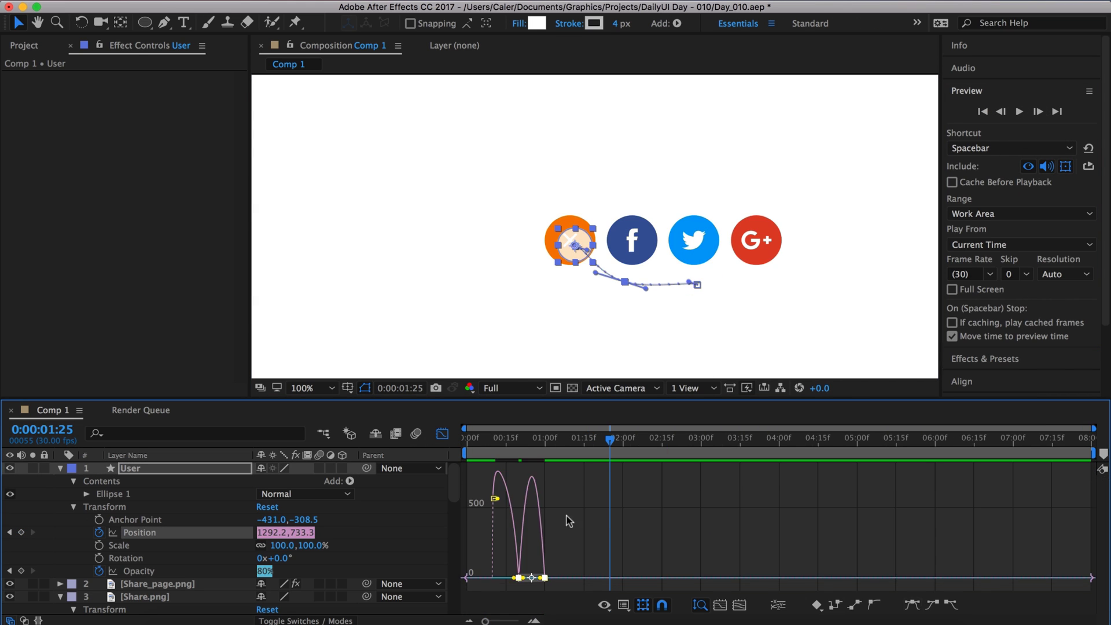
{"action": "key", "text": "space"}
{"action": "key", "text": "space"}
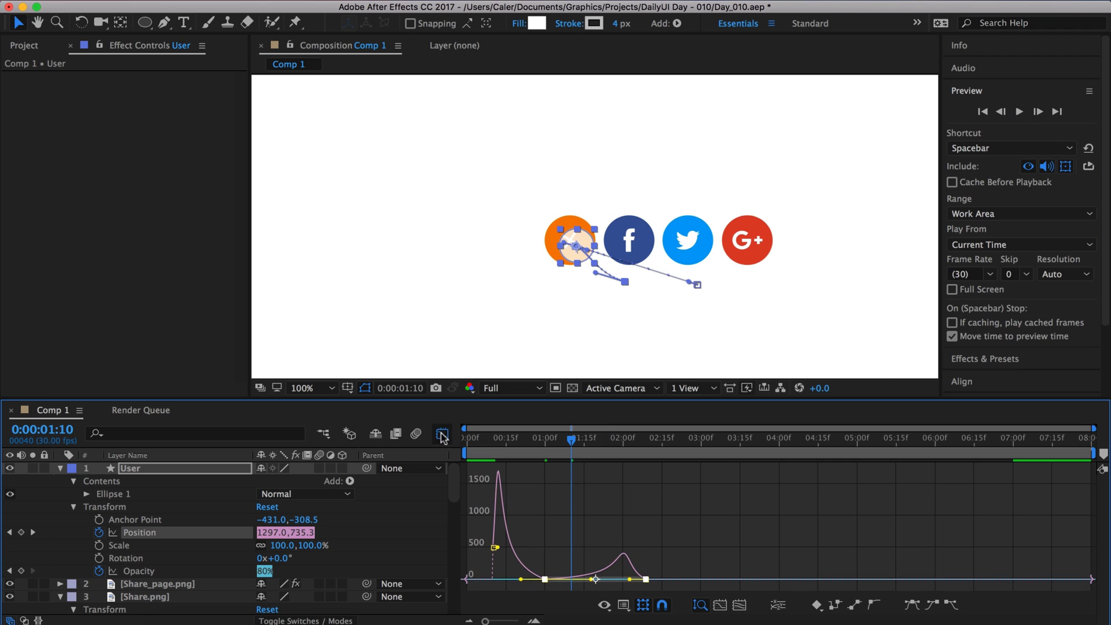
{"action": "key", "text": "shift+F3"}
{"action": "key", "text": "space"}
{"action": "key", "text": "space"}
{"action": "key", "text": "j"}
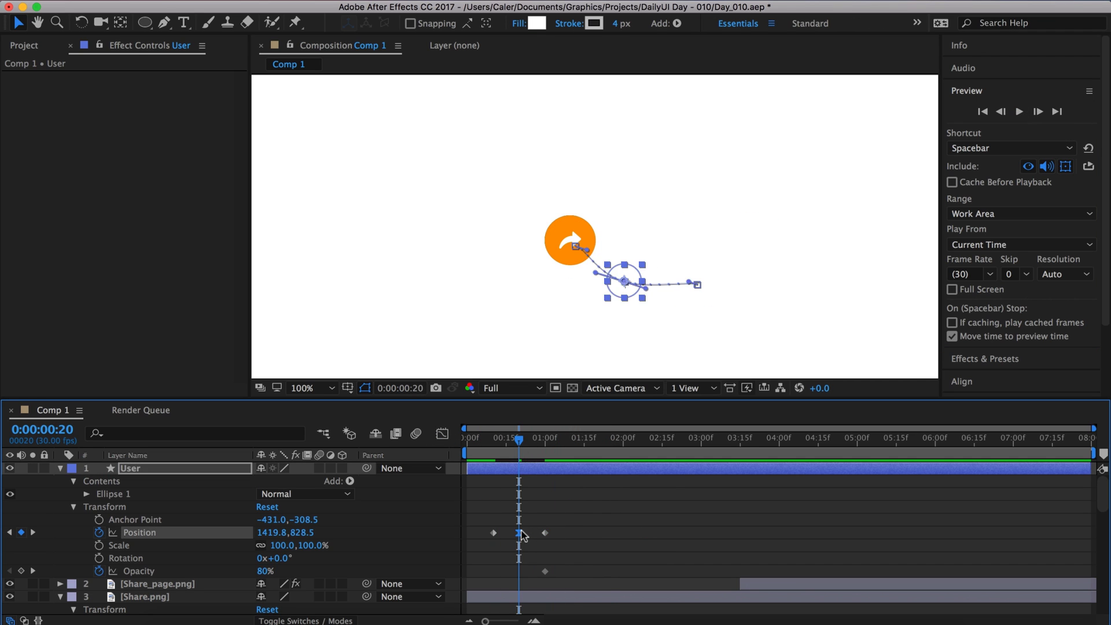
{"action": "key", "text": "Delete"}
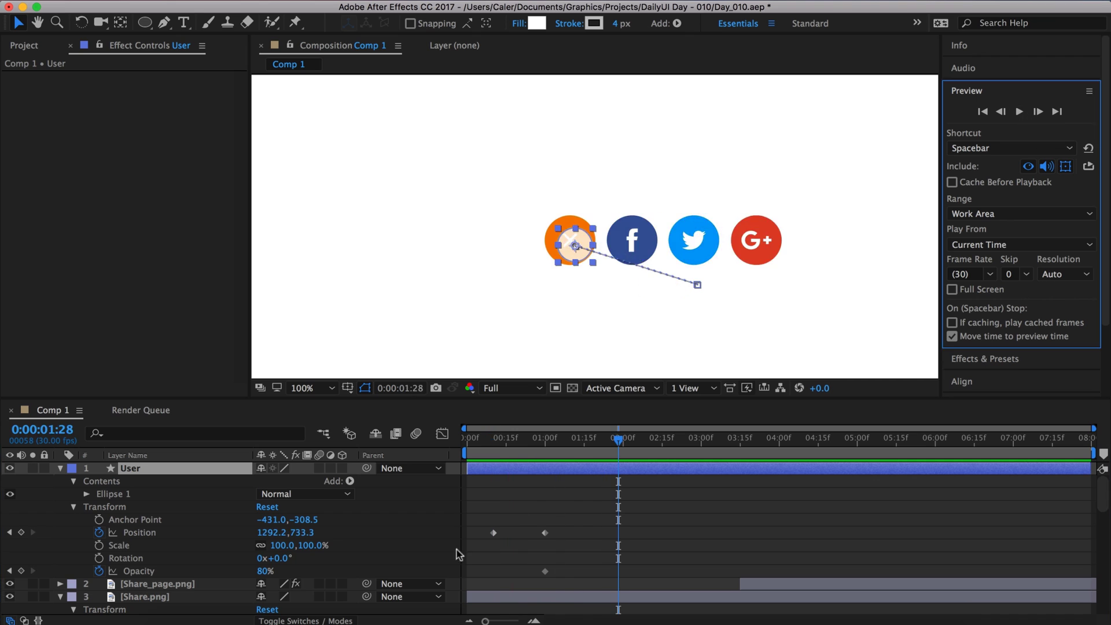
Easy Ease the Position keyframes and soften the speed curve in the Graph Editor.
{"action": "key", "text": "space"}
{"action": "key", "text": "shift+F3"}
{"action": "key", "text": "F9"}
{"action": "left_click_drag", "start_coordinate": [539, 582], "coordinate": [509, 581]}
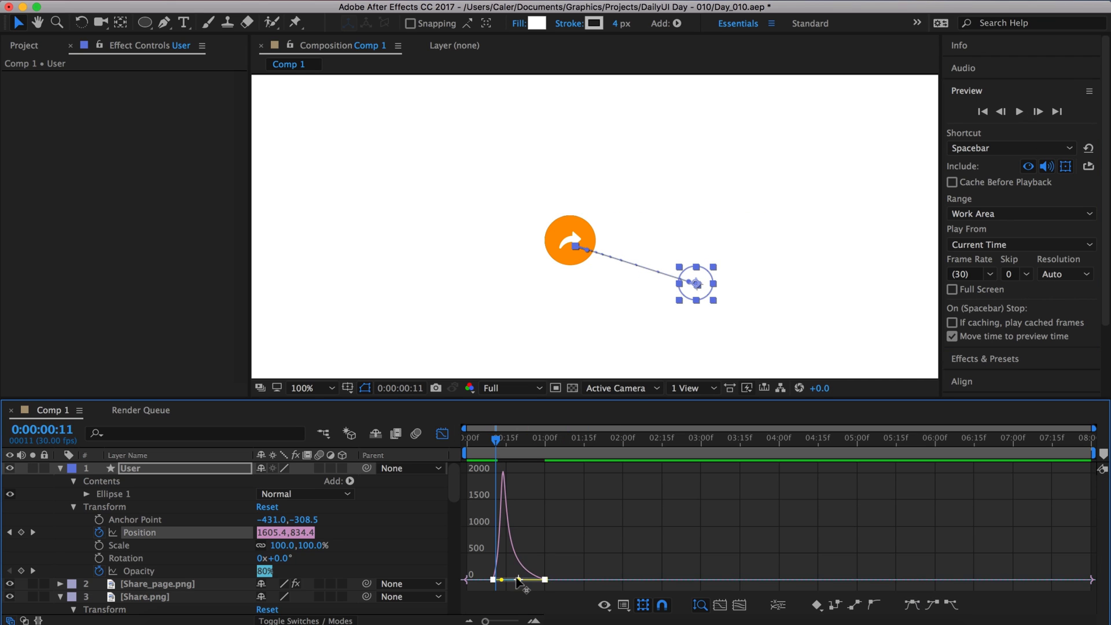
{"action": "key", "text": "shift+F3"}
At frame 16, pull the circle down to curve its path, then preview the flight.
{"action": "left_click_drag", "start_coordinate": [523, 440], "coordinate": [508, 443]}
{"action": "left_click_drag", "start_coordinate": [641, 258], "coordinate": [639, 267]}
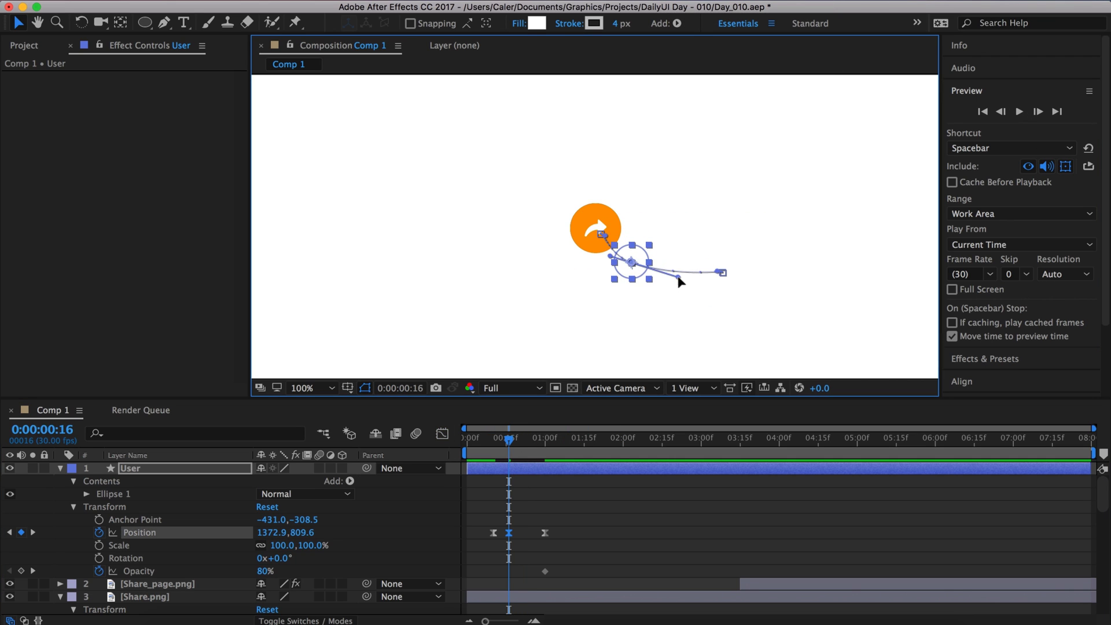
{"action": "left_click", "coordinate": [502, 440]}
{"action": "key", "text": "space"}
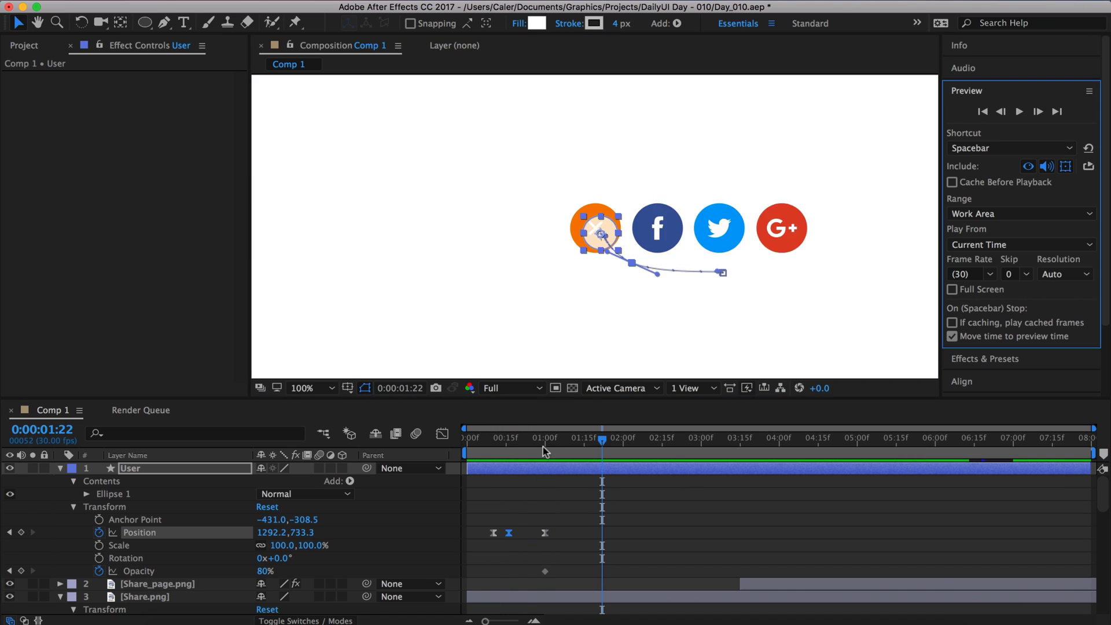
{"action": "key", "text": "space"}
Shift the User circle's Position and Opacity keyframes about 4 frames earlier.
{"action": "left_click_drag", "start_coordinate": [485, 621], "coordinate": [511, 621]}
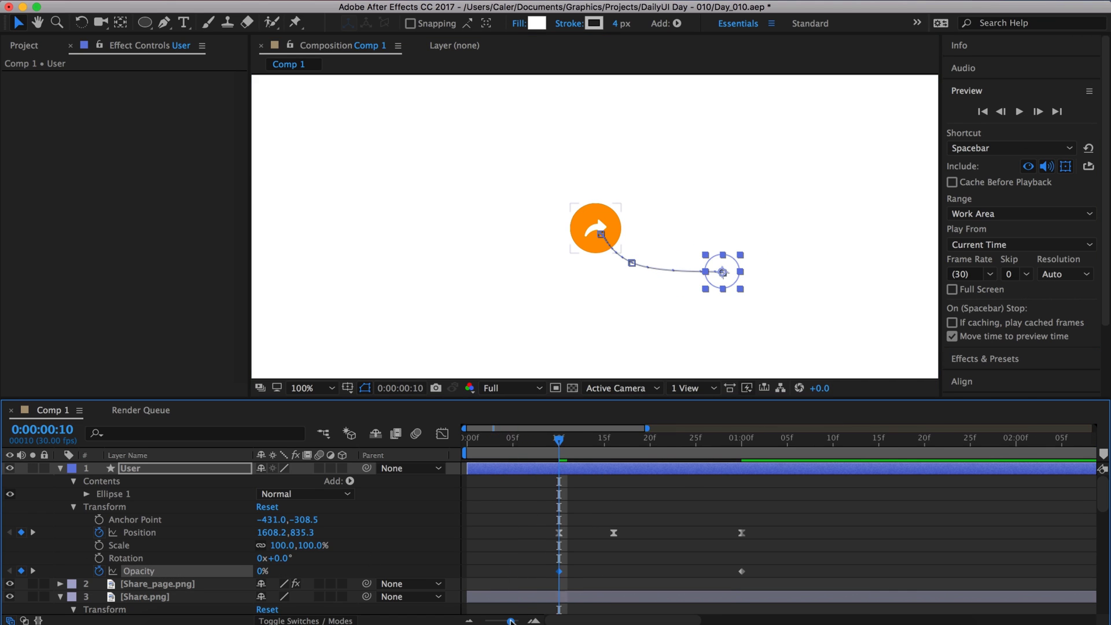
{"action": "left_click", "coordinate": [1003, 112]}
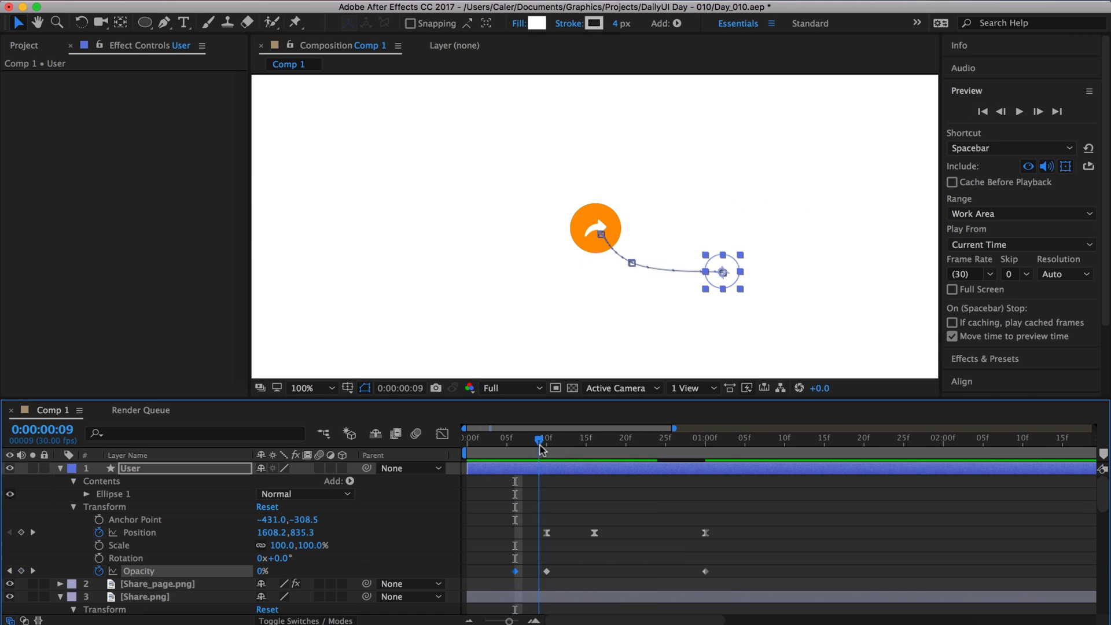
{"action": "left_click", "coordinate": [1020, 111]}
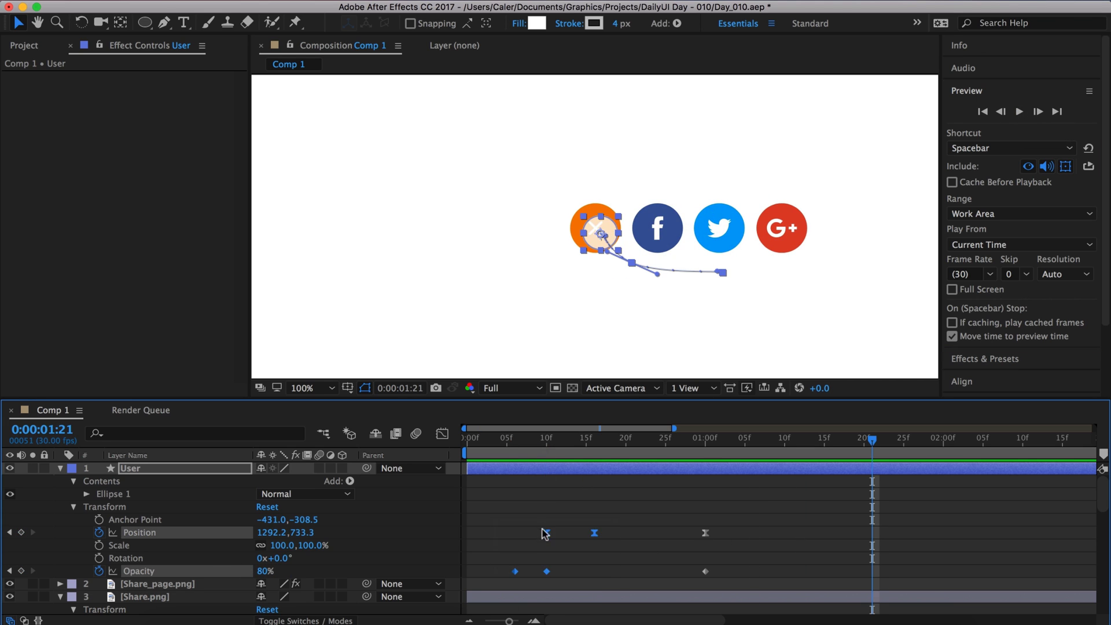
{"action": "left_click_drag", "start_coordinate": [547, 533], "coordinate": [516, 535]}
{"action": "key", "text": "shift+slash"}
{"action": "left_click", "coordinate": [856, 119]}
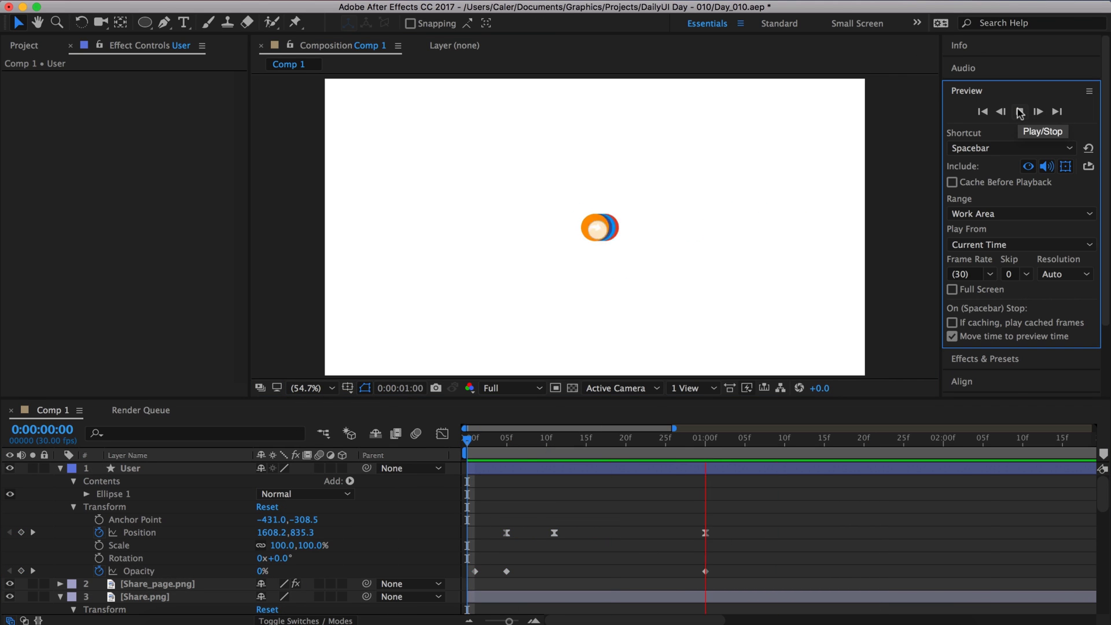
{"action": "key", "text": "space"}
In the speed graph, nudge the Position keys a frame earlier and reshape the last keyframe's easing.
{"action": "left_click", "coordinate": [442, 434]}
{"action": "left_click", "coordinate": [557, 537]}
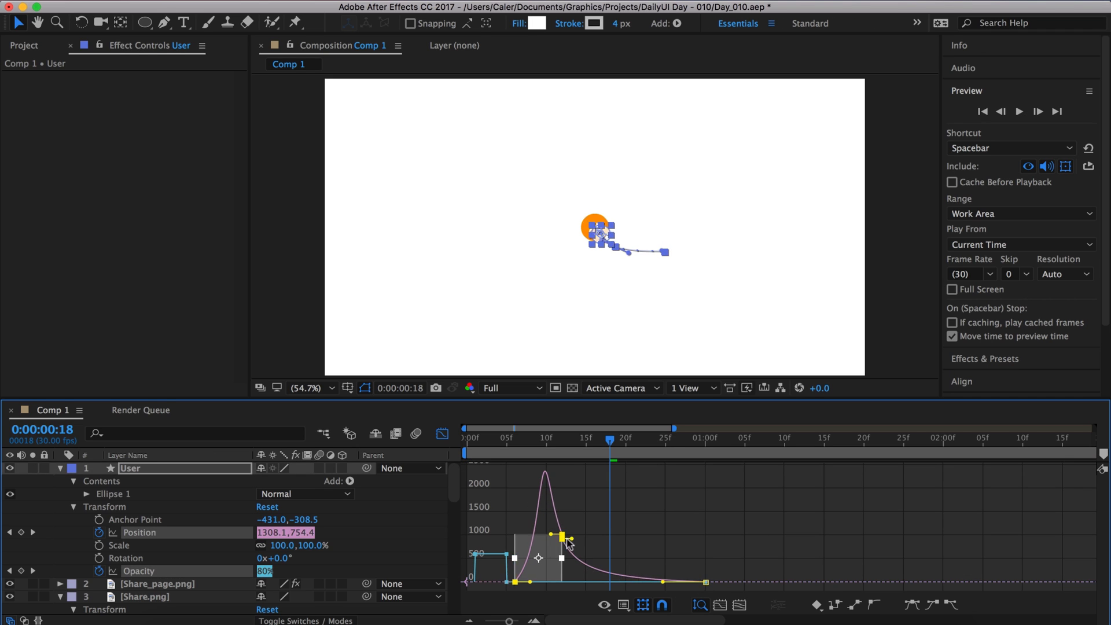
{"action": "left_click_drag", "start_coordinate": [569, 542], "coordinate": [561, 542]}
{"action": "left_click_drag", "start_coordinate": [717, 585], "coordinate": [666, 577]}
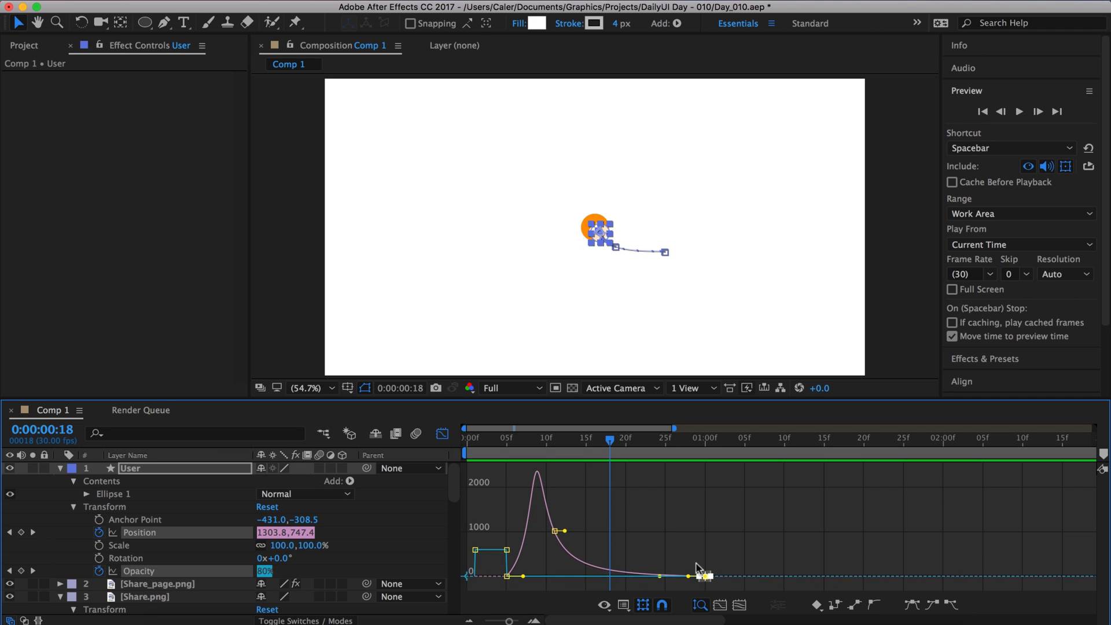
{"action": "key", "text": "Home"}
{"action": "left_click", "coordinate": [1020, 111]}
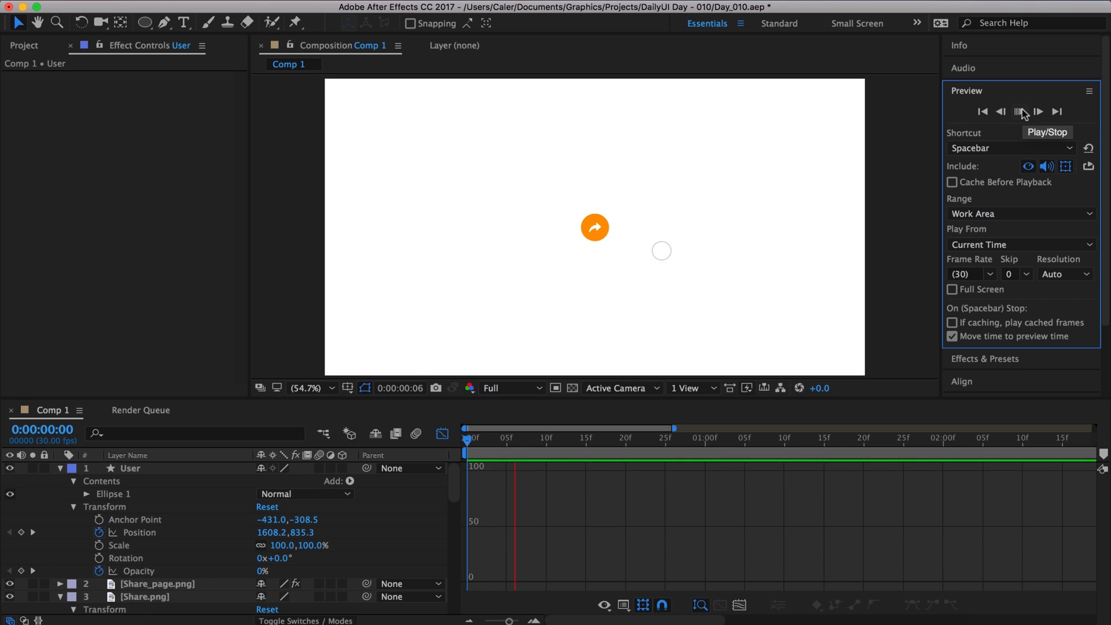
{"action": "left_click", "coordinate": [128, 468]}
{"action": "left_click", "coordinate": [442, 434]}
{"action": "left_click", "coordinate": [706, 441]}
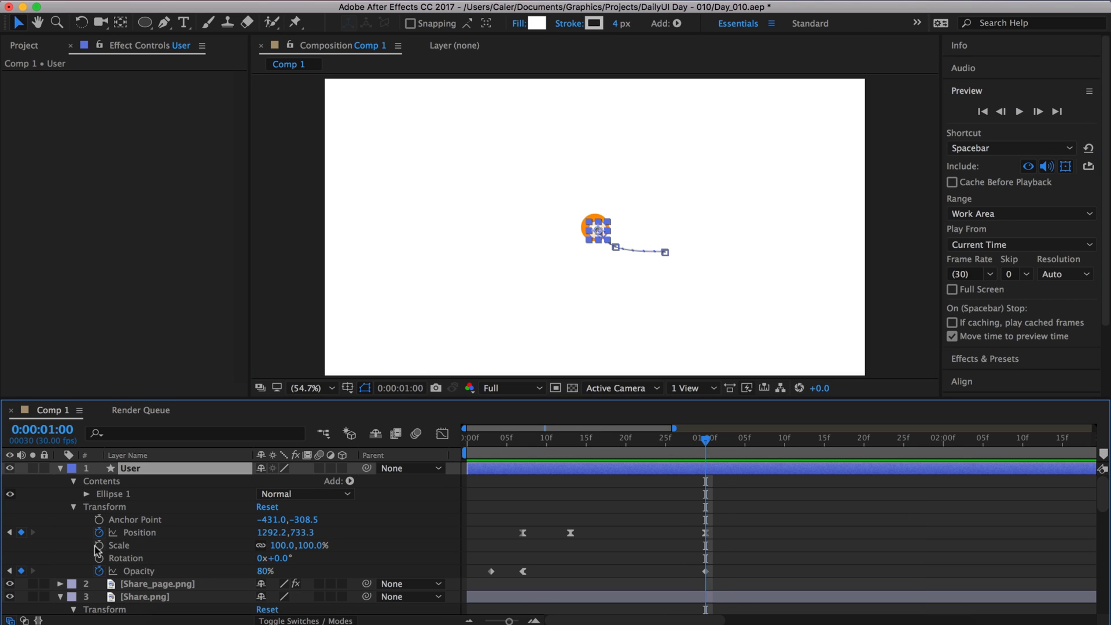
Add an Opacity keyframe near 1:00 on the User circle and preview its fade-out.
{"action": "key", "text": "alt+shift+t"}
{"action": "key", "text": "space"}
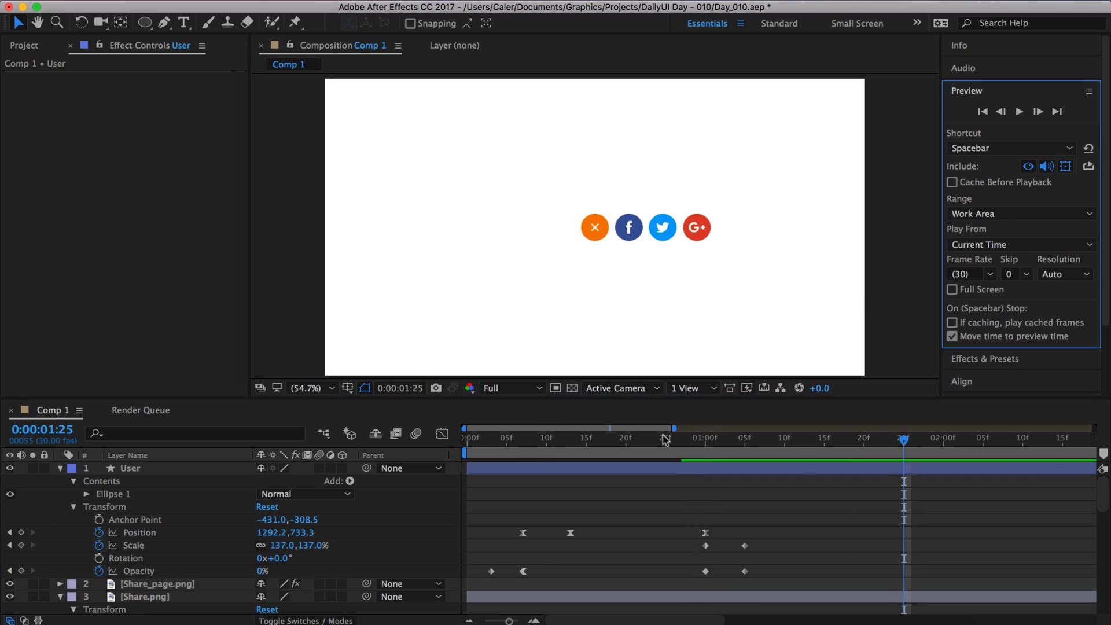
{"action": "left_click", "coordinate": [707, 443]}
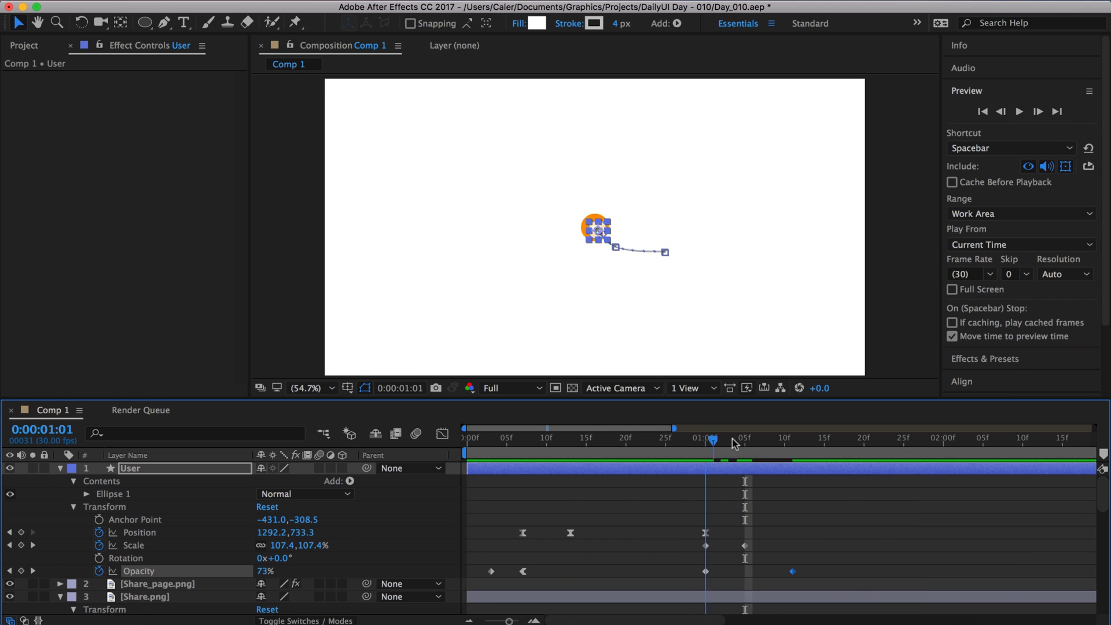
{"action": "left_click", "coordinate": [1019, 111]}
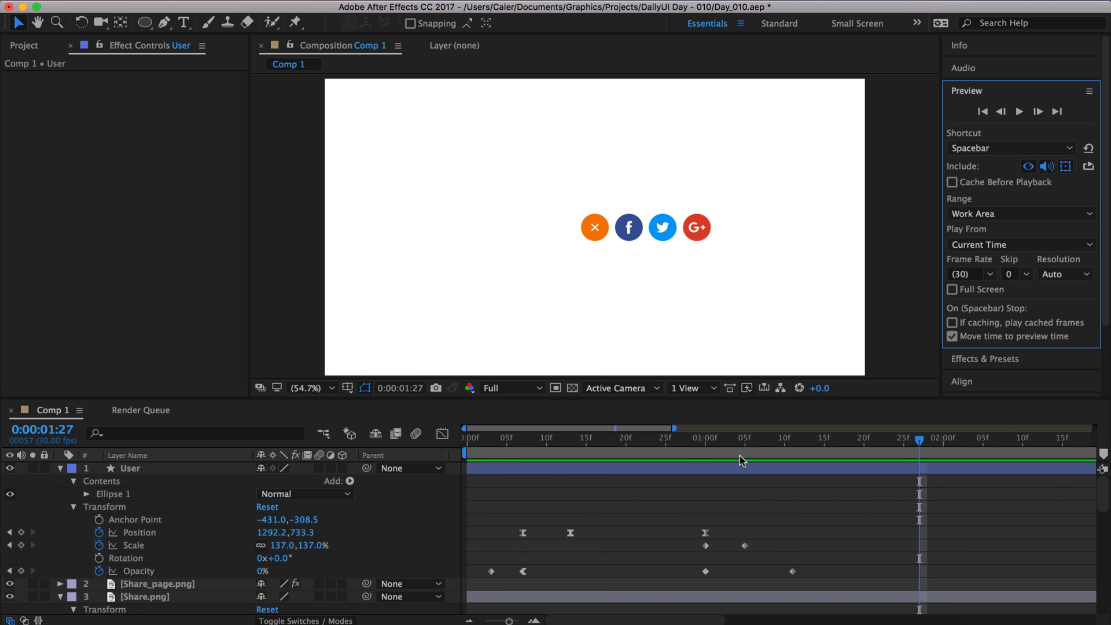
{"action": "left_click", "coordinate": [712, 442]}
{"action": "left_click", "coordinate": [1019, 111]}
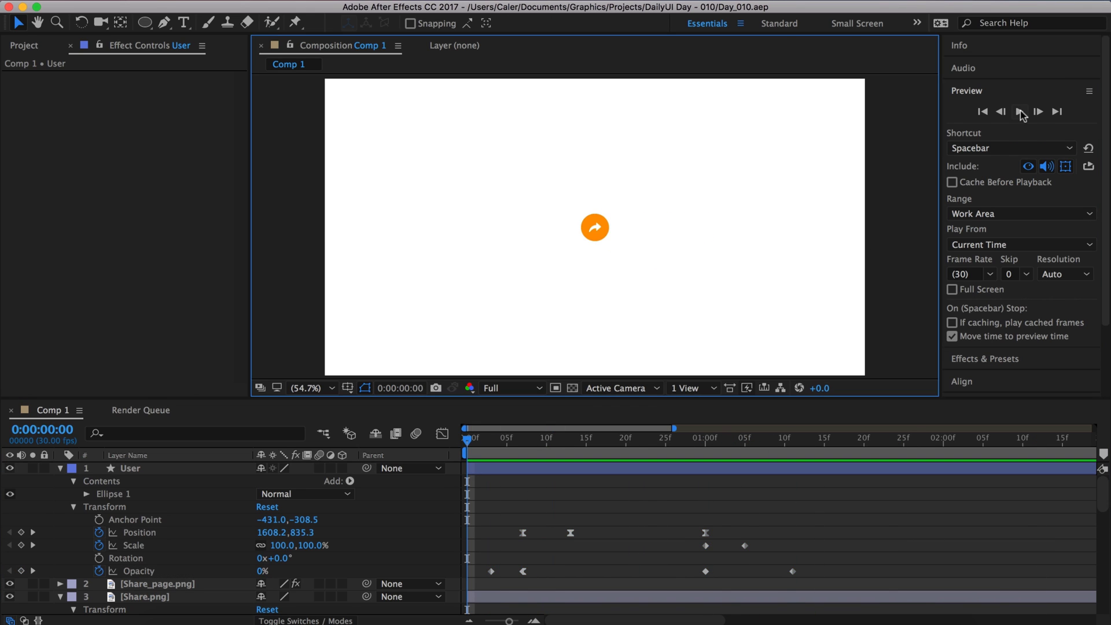
{"action": "left_click", "coordinate": [729, 466]}
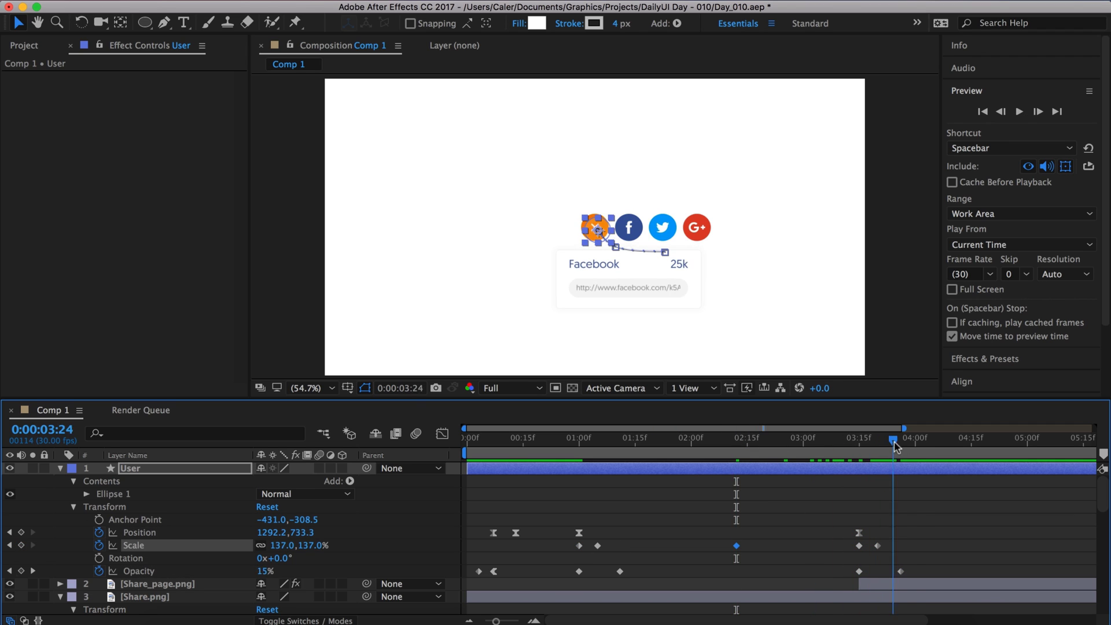
Move the User circle's later Position keyframe from 3:15 to about 3:12.
{"action": "left_click", "coordinate": [1021, 112]}
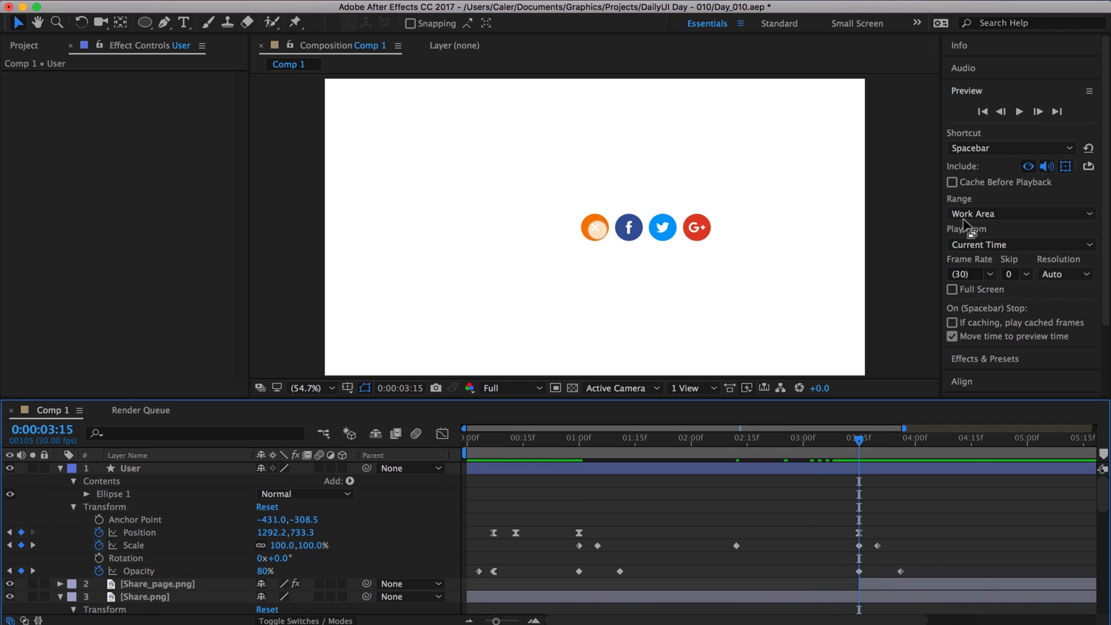
{"action": "left_click", "coordinate": [732, 453]}
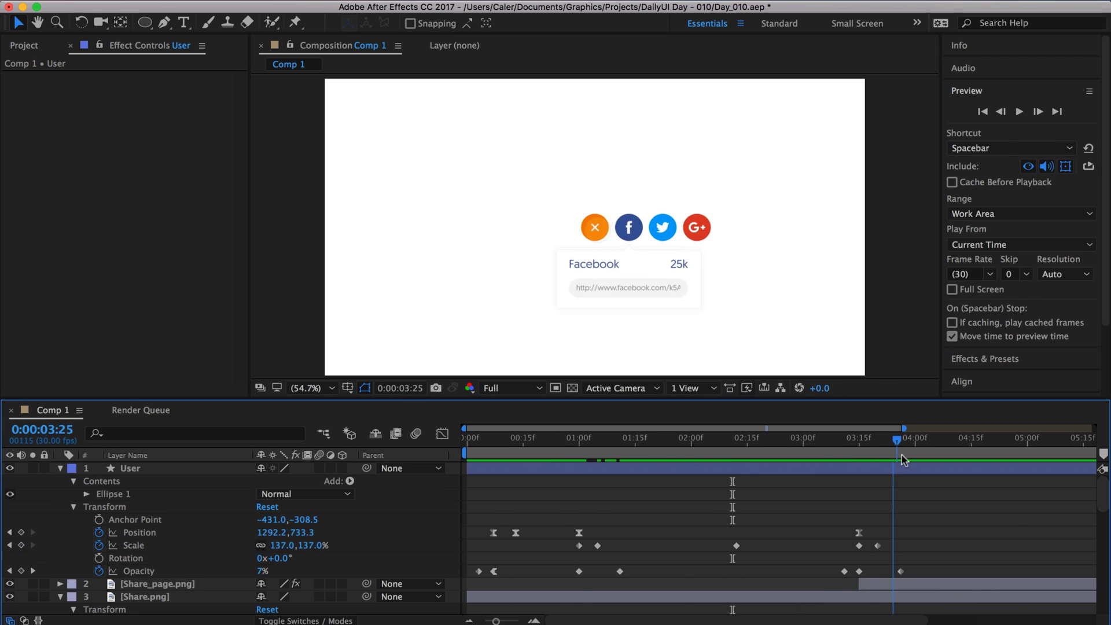
{"action": "left_click_drag", "start_coordinate": [815, 442], "coordinate": [860, 440]}
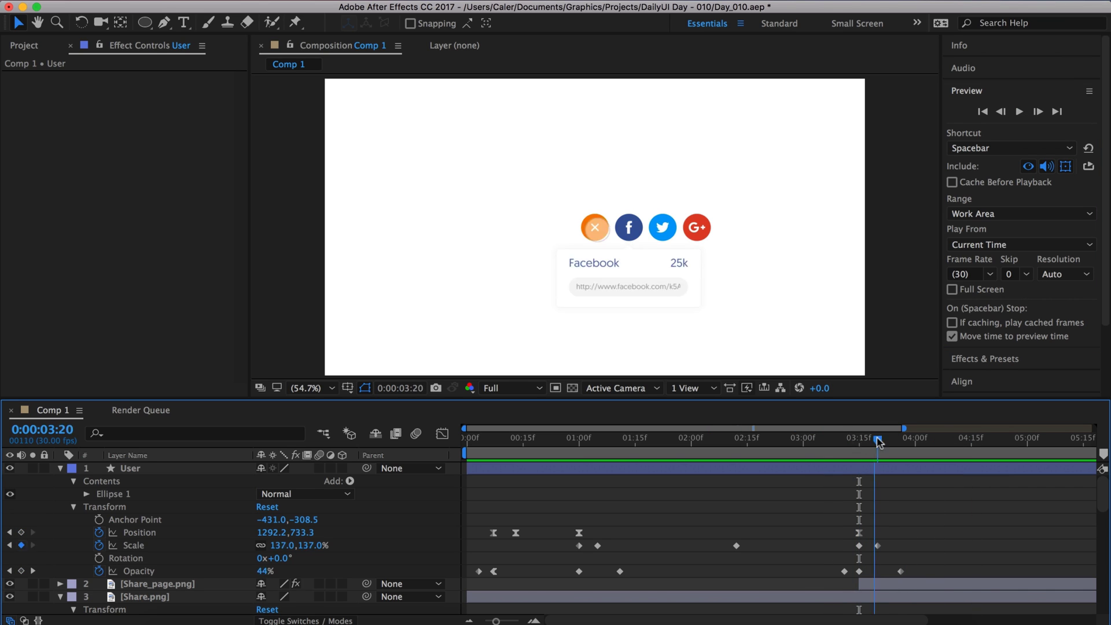
{"action": "left_click_drag", "start_coordinate": [858, 533], "coordinate": [844, 533]}
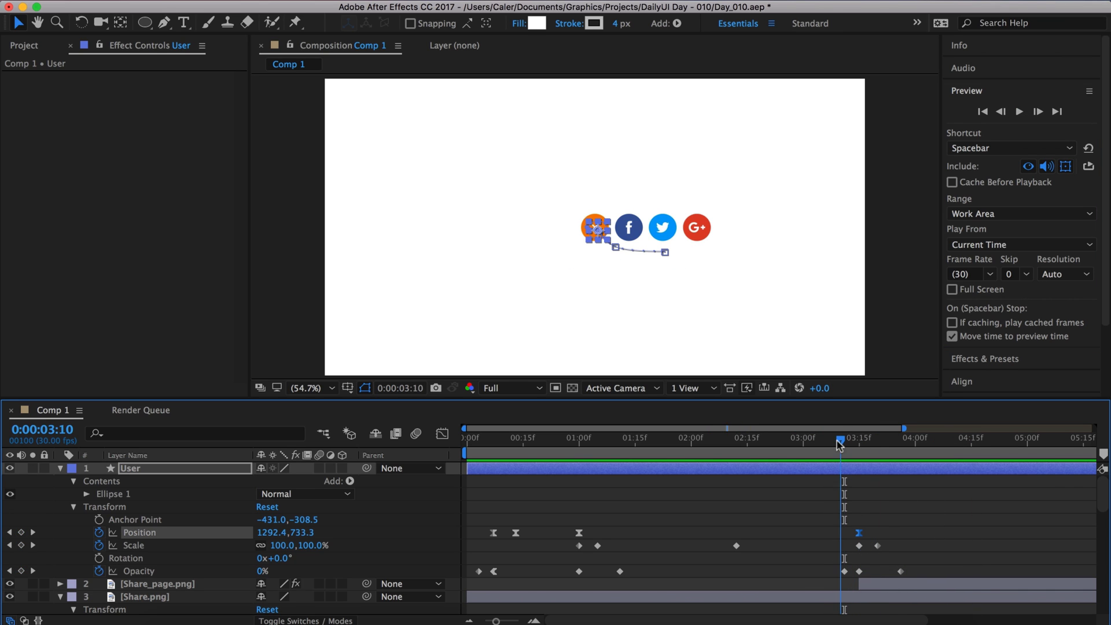
Zoom the viewer in on the circles and preview the move up to 3:11.
{"action": "scroll", "coordinate": [595, 227], "scroll_direction": "up", "scroll_amount": 4}
{"action": "key", "text": "shift+Page_Up"}
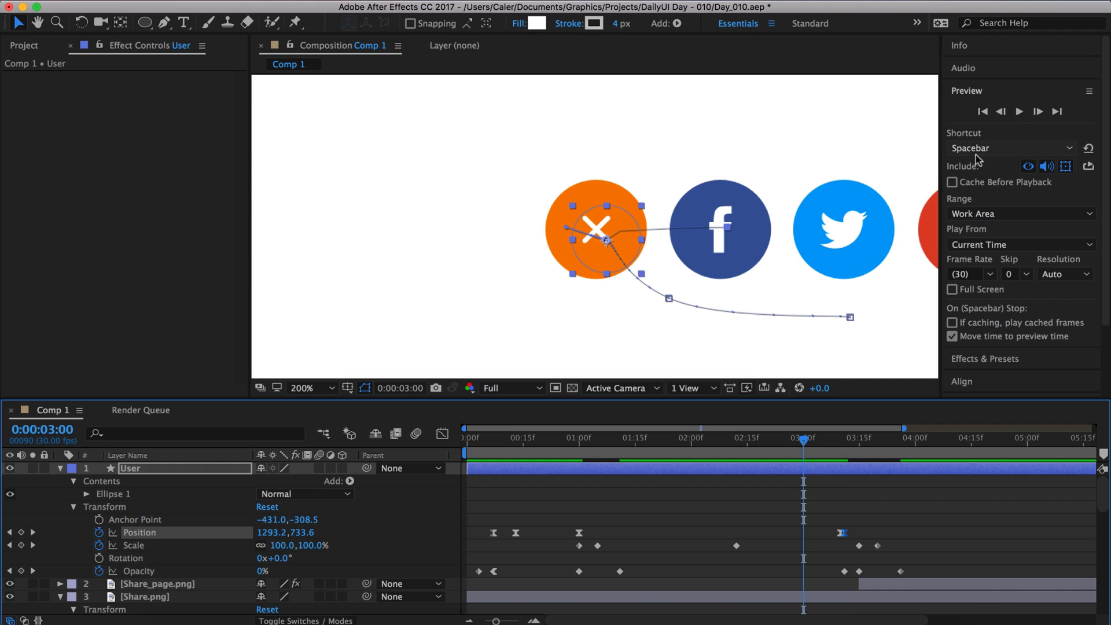
{"action": "scroll", "coordinate": [661, 195], "scroll_direction": "down", "scroll_amount": 6}
{"action": "left_click", "coordinate": [661, 195]}
{"action": "key", "text": "space"}
{"action": "key", "text": "space"}
{"action": "key", "text": "equal"}
{"action": "key", "text": "equal"}
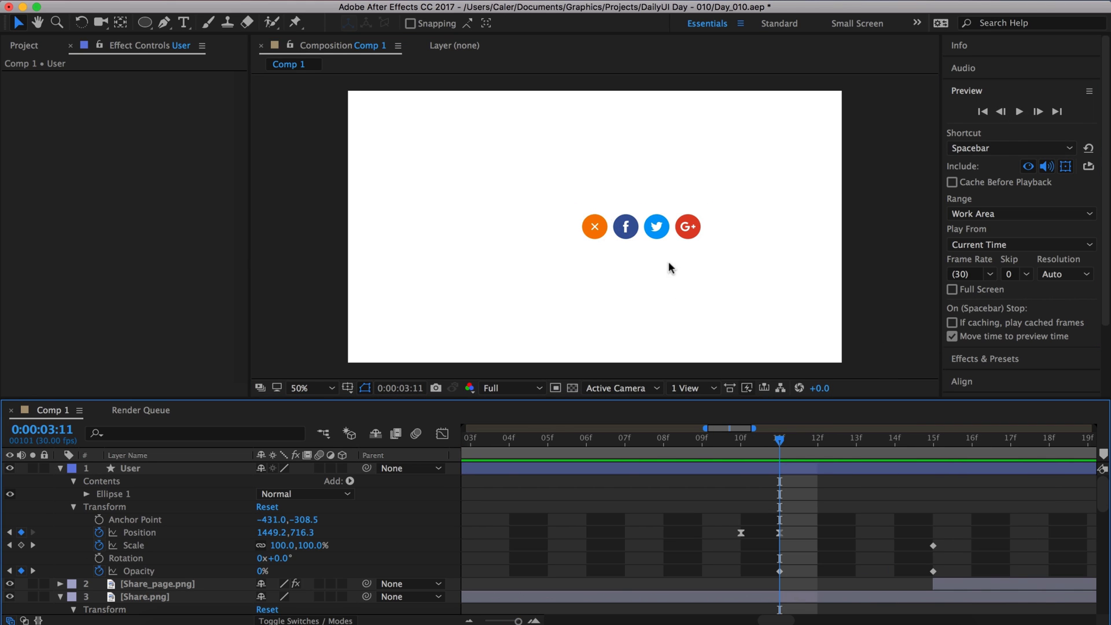
{"action": "scroll", "coordinate": [712, 233], "scroll_direction": "up", "scroll_amount": 6}
{"action": "left_click", "coordinate": [598, 422]}
{"action": "left_click", "coordinate": [1019, 112]}
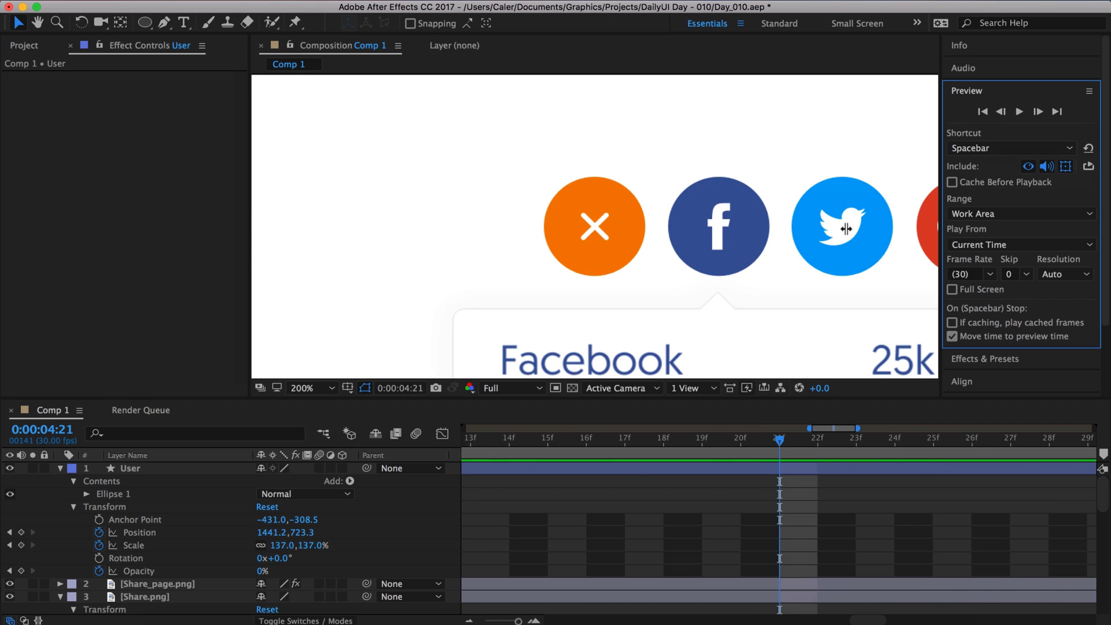
{"action": "left_click", "coordinate": [1019, 111]}
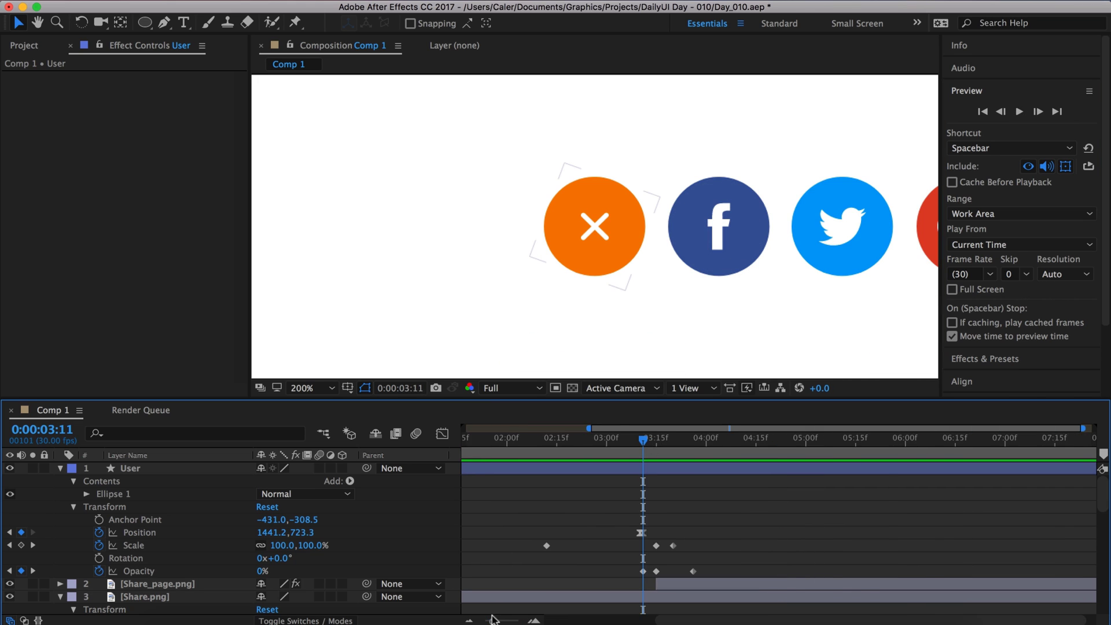
Show the User circle's motion path and fit the whole composition and timeline in view.
{"action": "left_click", "coordinate": [139, 532]}
{"action": "left_click", "coordinate": [313, 388]}
{"action": "left_click", "coordinate": [309, 389]}
{"action": "key", "text": "semicolon"}
Copy the User circle's second-pulse keyframes and paste them at 5:15.
{"action": "left_click", "coordinate": [1019, 111]}
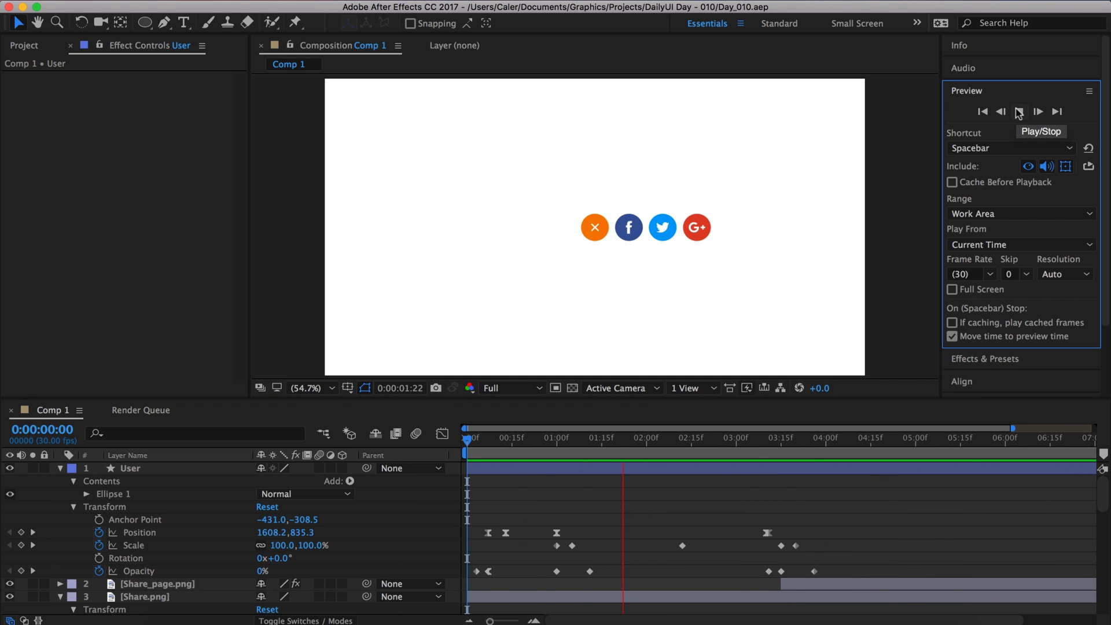
{"action": "scroll", "coordinate": [636, 550], "scroll_direction": "down", "scroll_amount": 3}
{"action": "scroll", "coordinate": [636, 550], "scroll_direction": "up", "scroll_amount": 3}
{"action": "left_click_drag", "start_coordinate": [753, 519], "coordinate": [828, 585]}
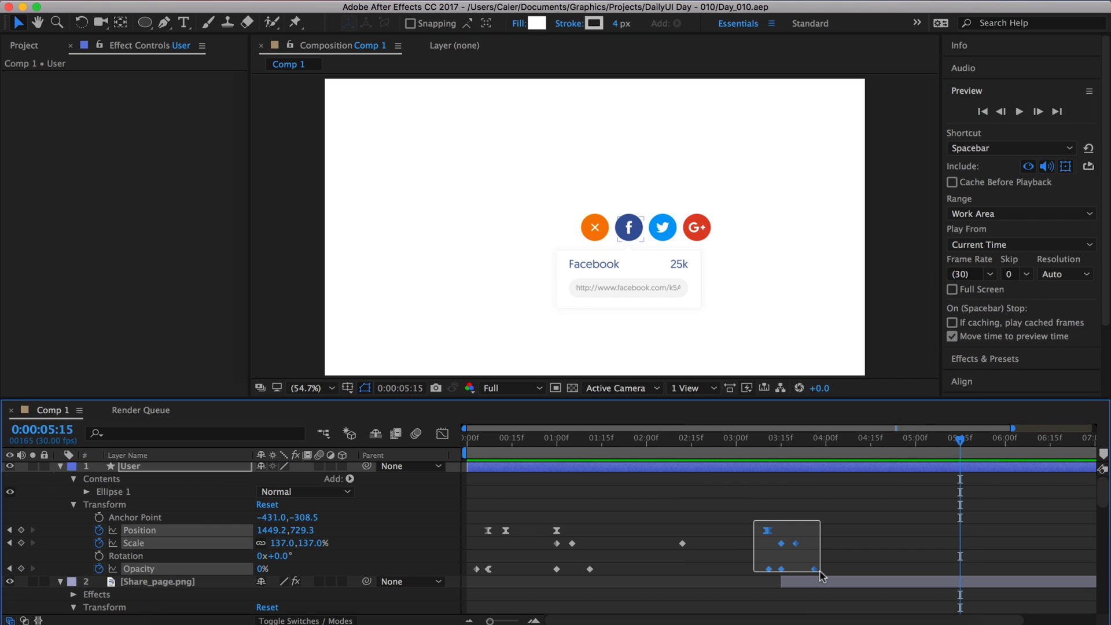
{"action": "key", "text": "ctrl+c"}
{"action": "key", "text": "ctrl+v"}
Shift the pasted keyframes about 4 frames earlier, preview, and save the project.
{"action": "left_click_drag", "start_coordinate": [490, 621], "coordinate": [499, 621]}
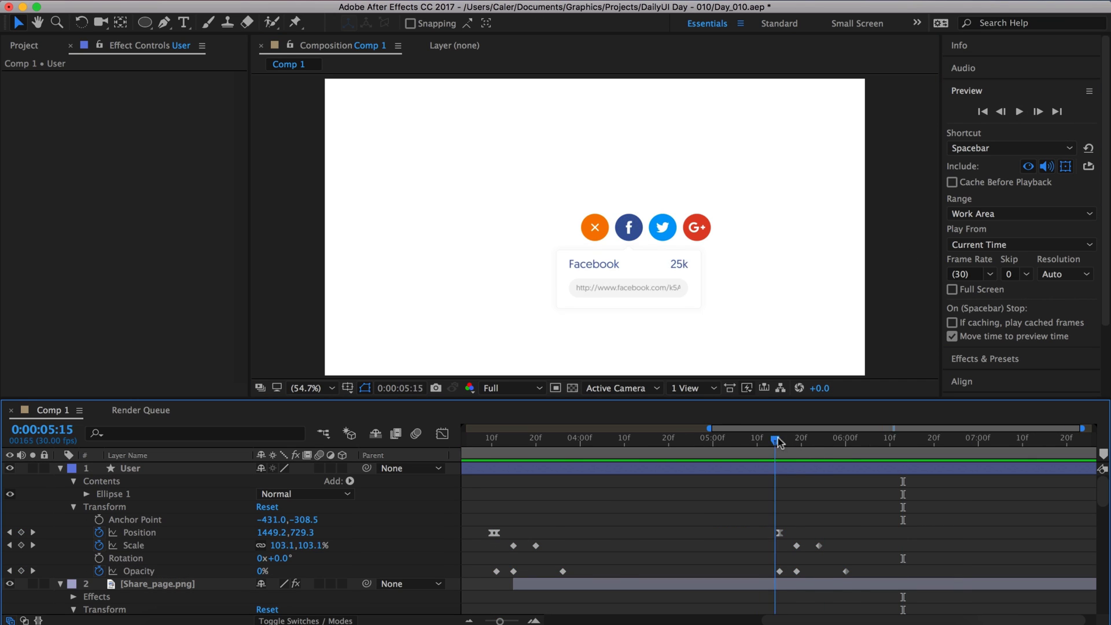
{"action": "scroll", "coordinate": [798, 441], "scroll_direction": "down", "scroll_amount": 2}
{"action": "left_click_drag", "start_coordinate": [784, 503], "coordinate": [896, 557]}
{"action": "left_click_drag", "start_coordinate": [828, 519], "coordinate": [811, 519]}
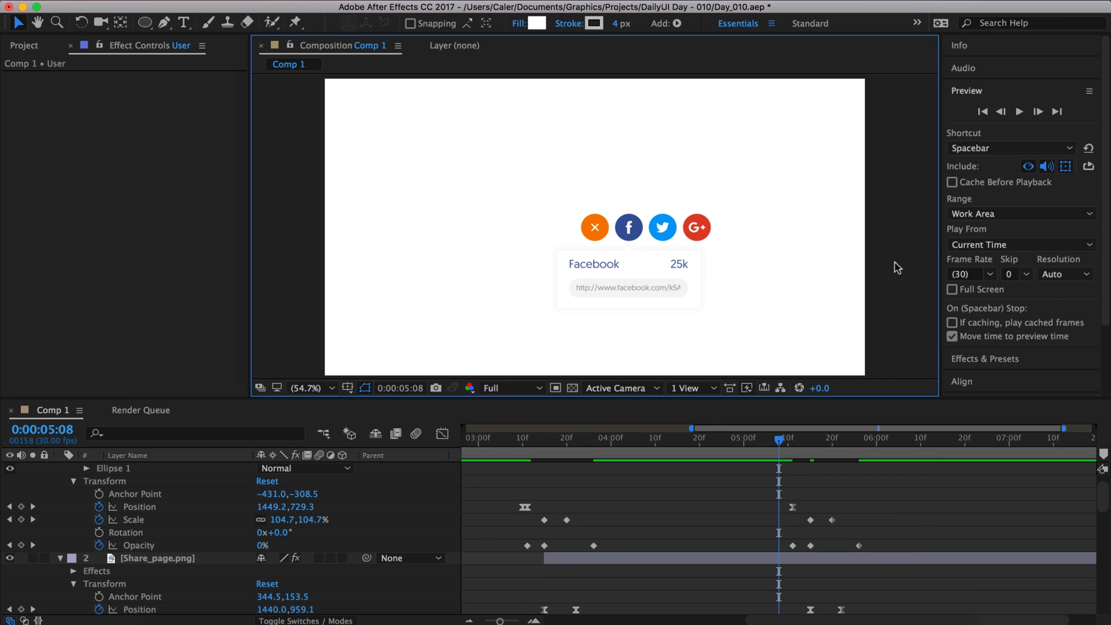
{"action": "key", "text": "space"}
{"action": "left_click", "coordinate": [871, 355]}
{"action": "key", "text": "ctrl+s"}
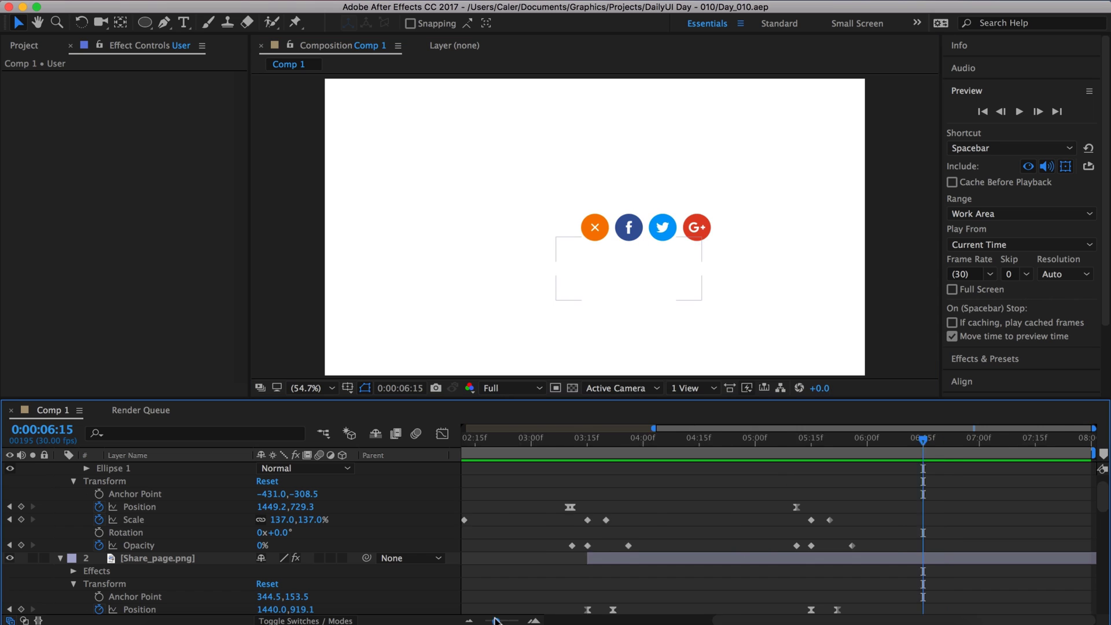
{"action": "left_click", "coordinate": [1021, 112]}
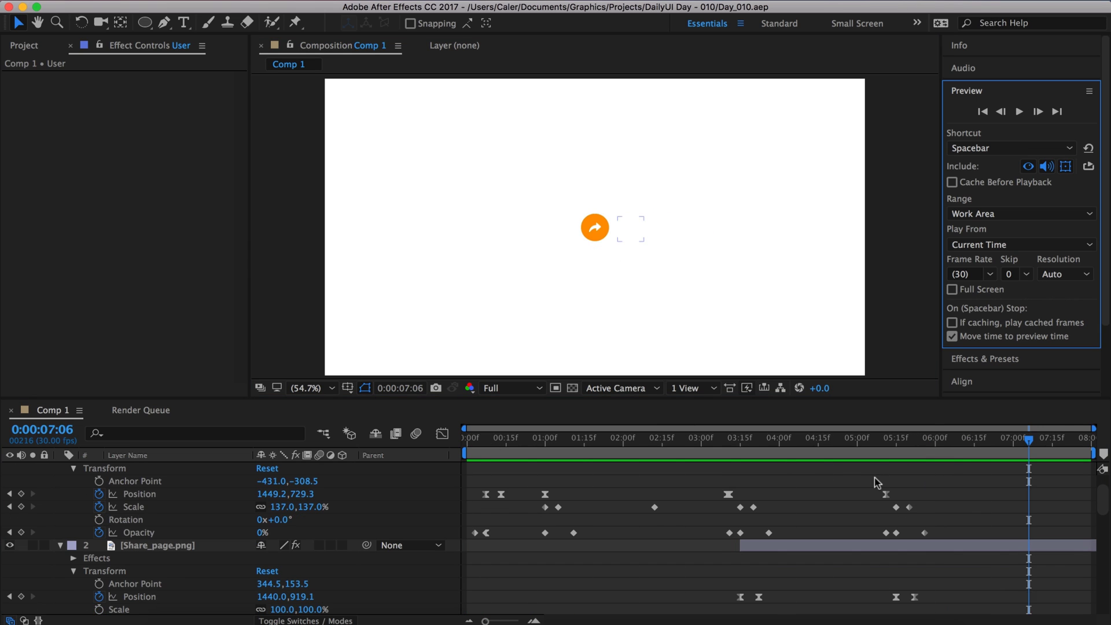
Copy the first second's opening keyframes and paste them at 6:15.
{"action": "left_click_drag", "start_coordinate": [474, 490], "coordinate": [596, 549]}
{"action": "key", "text": "ctrl+c"}
{"action": "key", "text": "ctrl+v"}
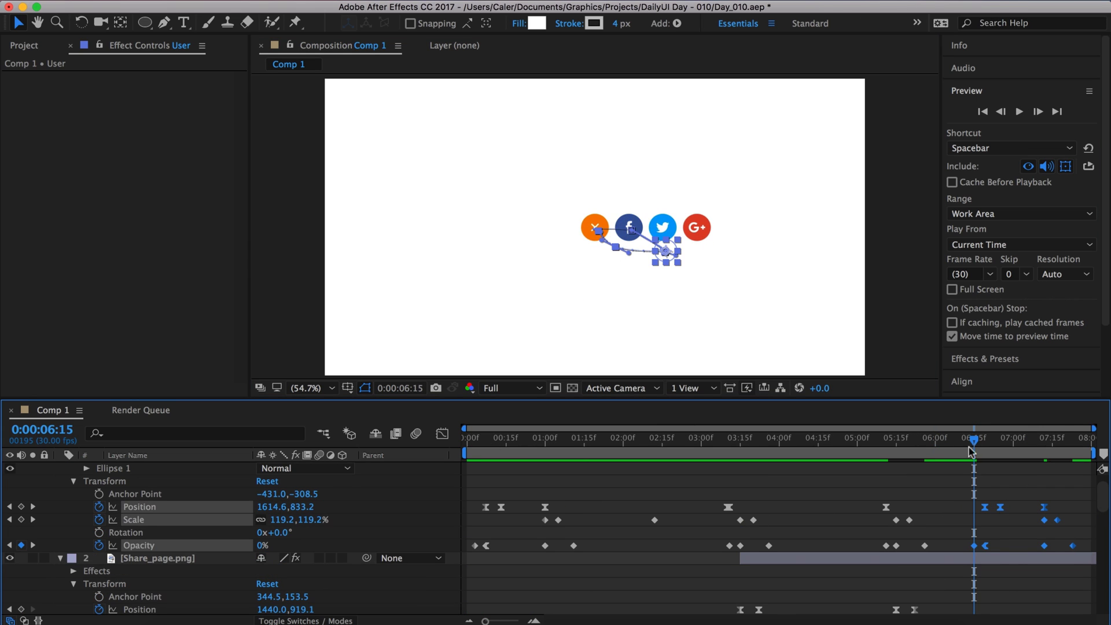
{"action": "mouse_move", "coordinate": [972, 450]}
{"action": "left_mouse_down"}
{"action": "mouse_move", "coordinate": [1042, 446]}
{"action": "mouse_move", "coordinate": [887, 446]}
{"action": "mouse_move", "coordinate": [1052, 445]}
{"action": "left_mouse_up"}
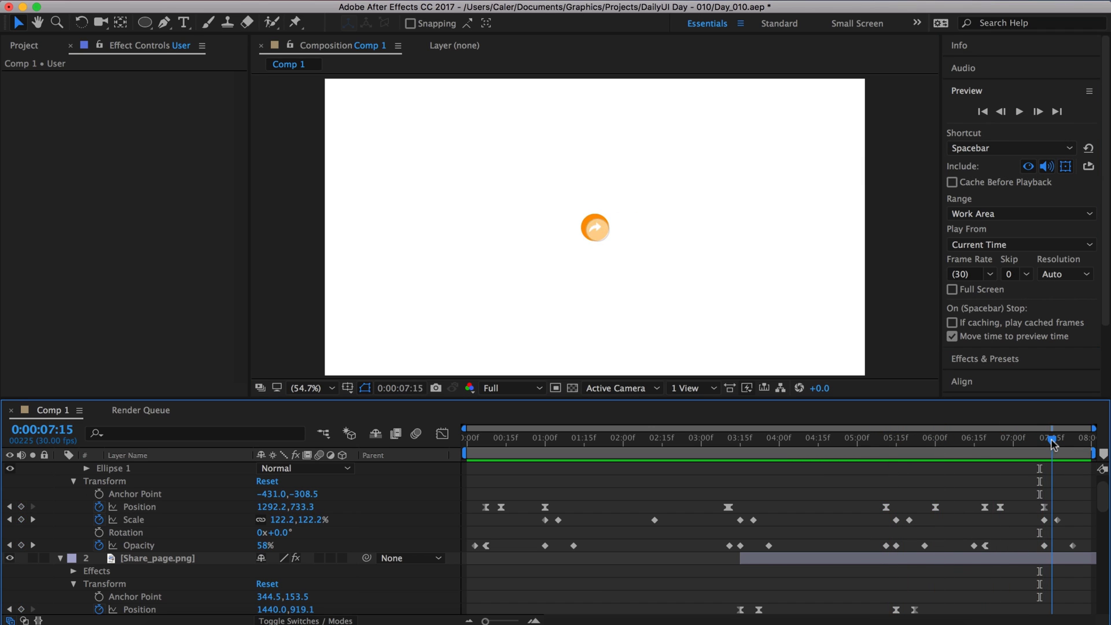
Set Comp 1's duration to 10 seconds and move the closing keyframes near 7:00.
{"action": "left_click_drag", "start_coordinate": [962, 485], "coordinate": [1085, 545]}
{"action": "left_click", "coordinate": [285, 33]}
{"action": "type", "text": "0:00:10:00"}
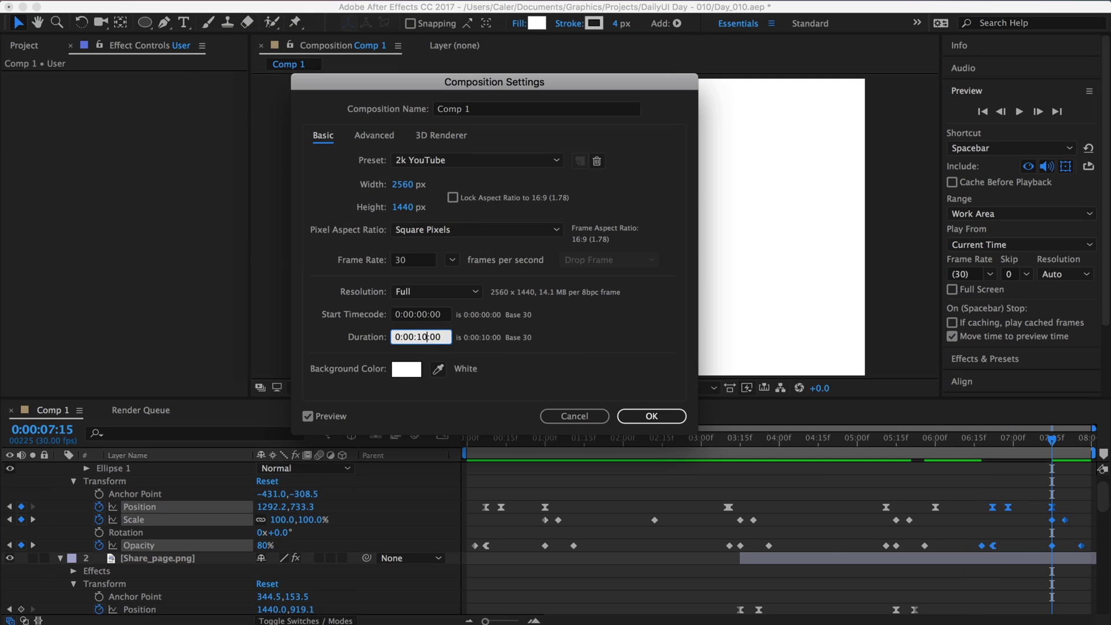
{"action": "key", "text": "Return"}
{"action": "scroll", "coordinate": [765, 477], "scroll_direction": "down", "scroll_amount": 5}
{"action": "scroll", "coordinate": [899, 596], "scroll_direction": "down", "scroll_amount": 3}
{"action": "left_click_drag", "start_coordinate": [922, 525], "coordinate": [867, 491]}
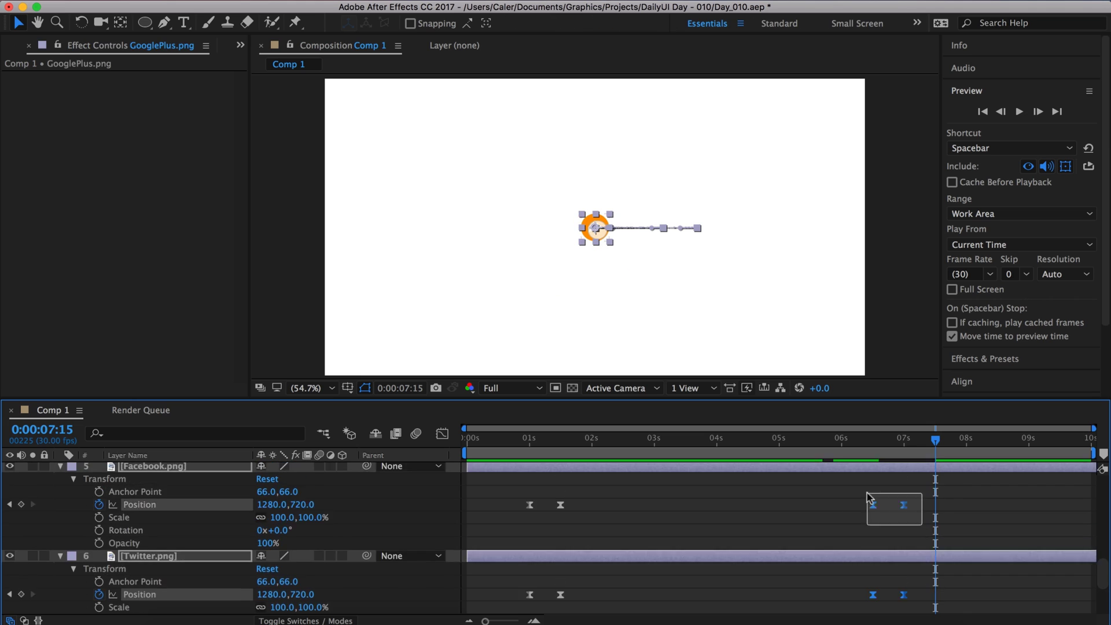
{"action": "scroll", "coordinate": [867, 492], "scroll_direction": "up", "scroll_amount": 5}
{"action": "left_click_drag", "start_coordinate": [879, 598], "coordinate": [941, 598]}
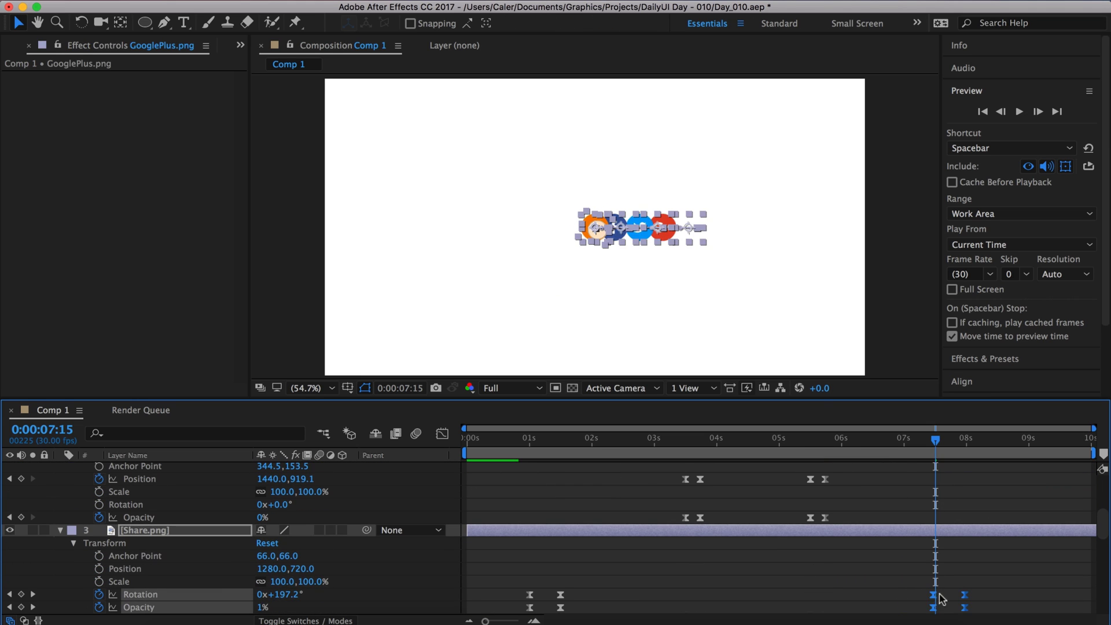
{"action": "scroll", "coordinate": [769, 595], "scroll_direction": "up", "scroll_amount": 5}
{"action": "key", "text": "Home"}
Preview the animation, stopping at 7:23, then scrub to its end.
{"action": "left_click", "coordinate": [1020, 112]}
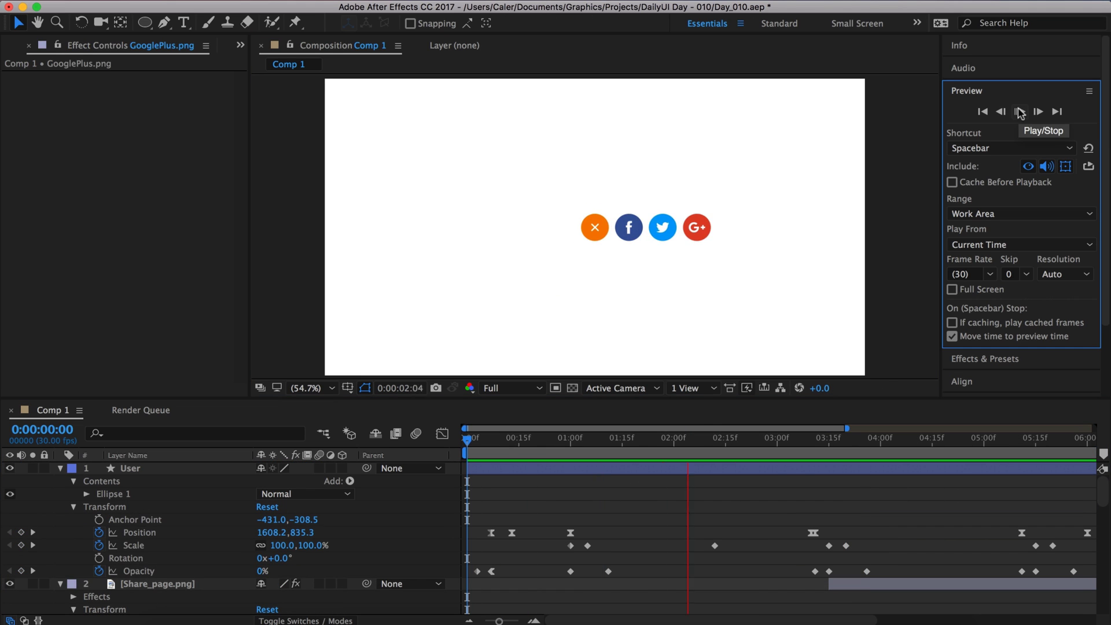
{"action": "left_click", "coordinate": [954, 454]}
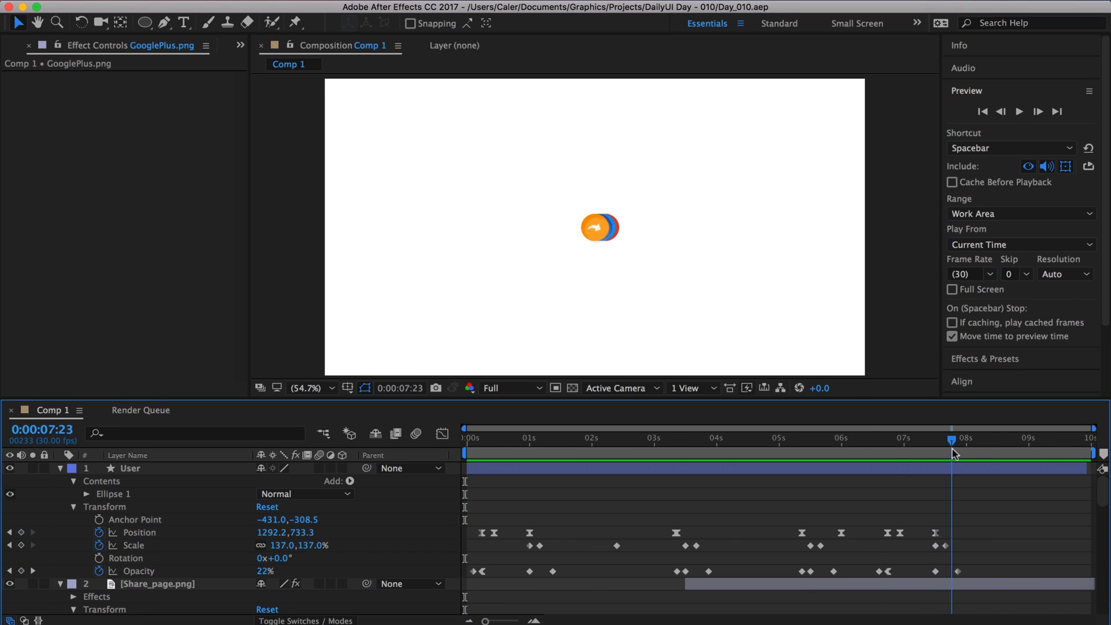
{"action": "scroll", "coordinate": [953, 454], "scroll_direction": "down", "scroll_amount": 5}
{"action": "left_click_drag", "start_coordinate": [954, 454], "coordinate": [1028, 454]}
Shorten Comp 1 to 9 seconds, save Day_010.aep, and play the finished animation.
{"action": "key", "text": "super+k"}
{"action": "key", "text": "Return"}
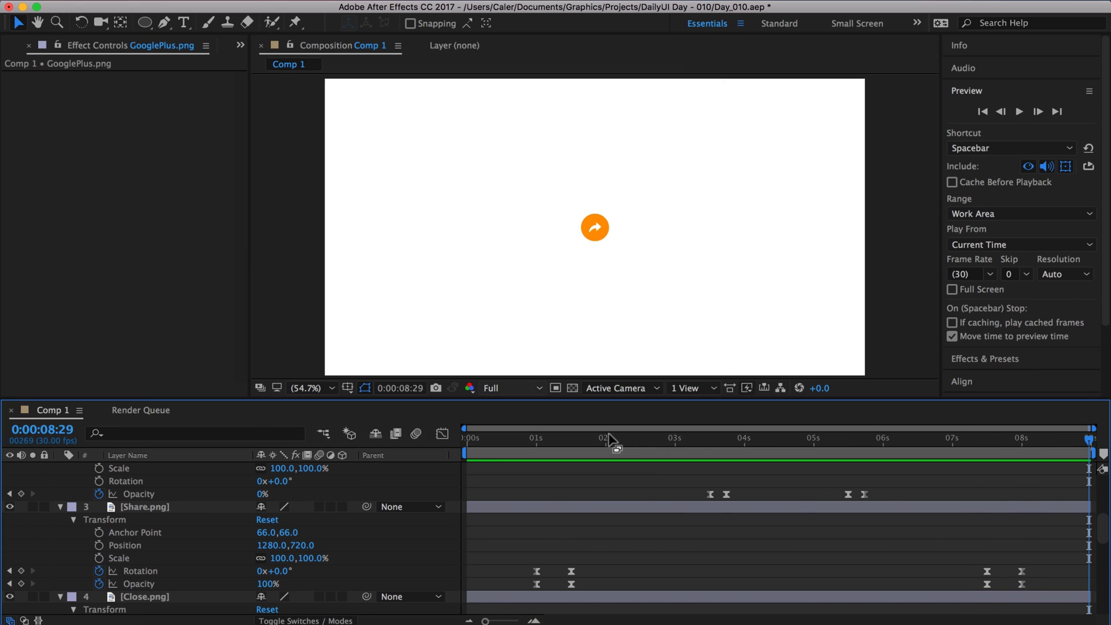
{"action": "key", "text": "super+s"}
{"action": "left_click", "coordinate": [1020, 111]}
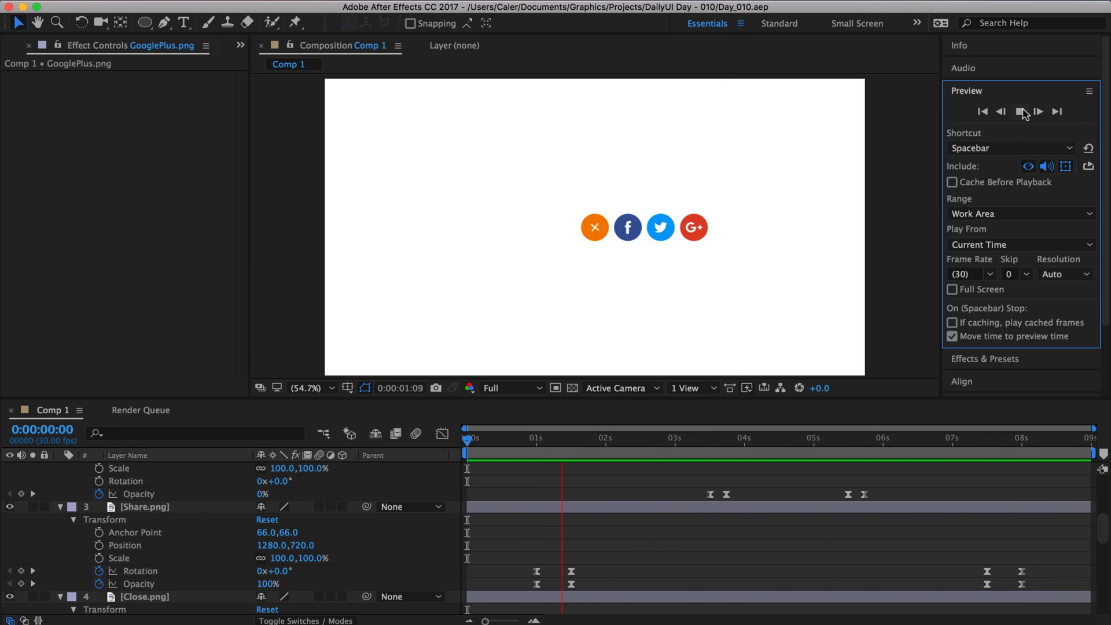